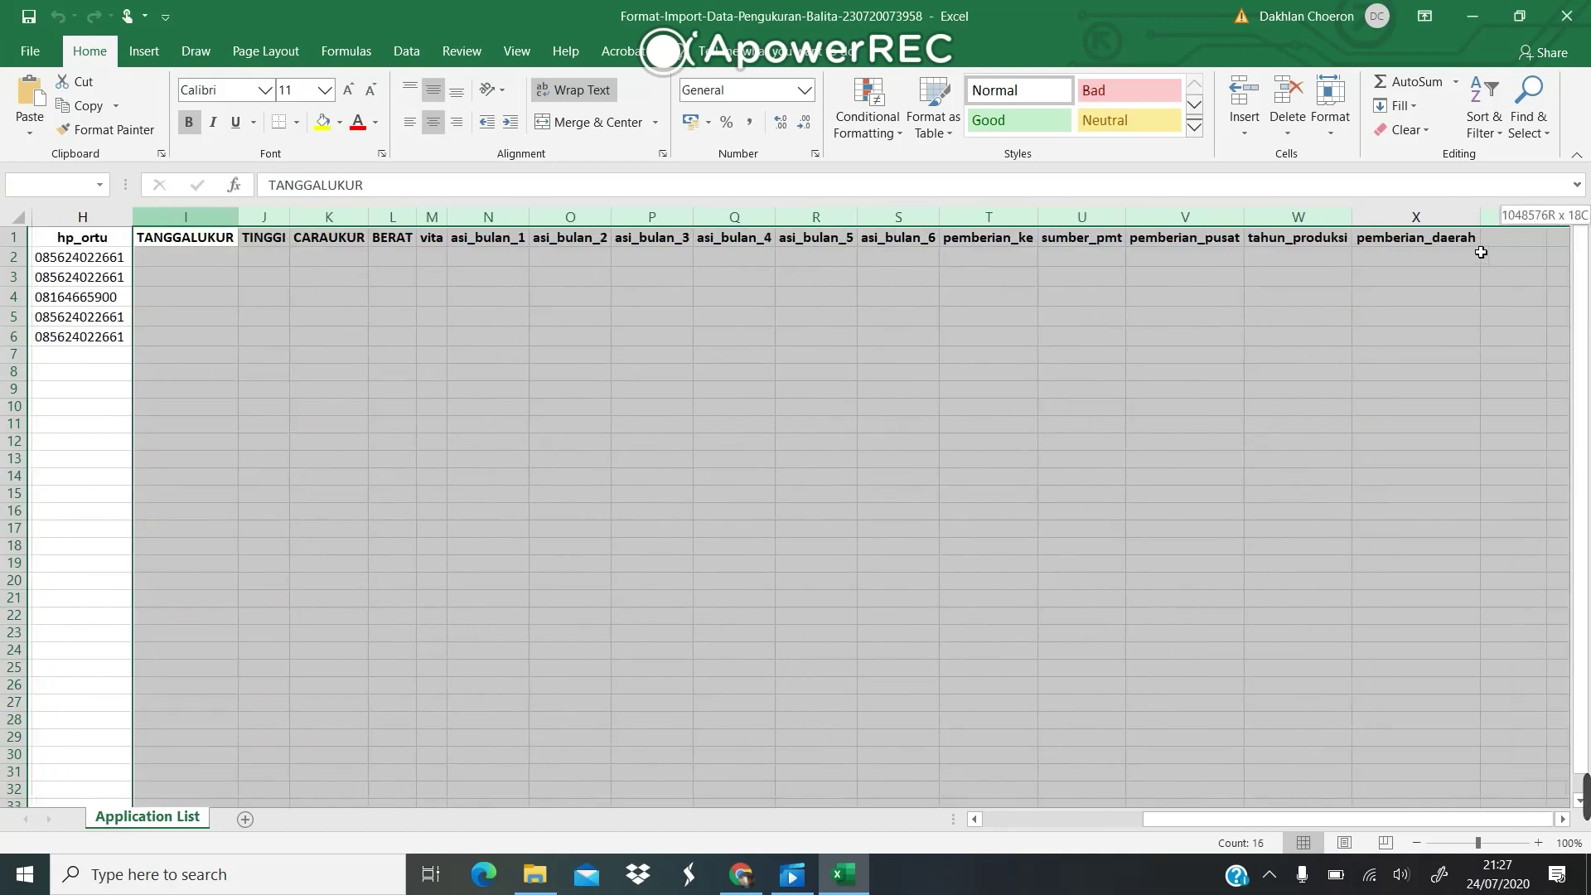
Step: Format the selected measurement columns, TANGGALUKUR through pemberian_daerah, as Text
{"action": "left_click", "coordinate": [804, 90]}
{"action": "left_click", "coordinate": [813, 592]}
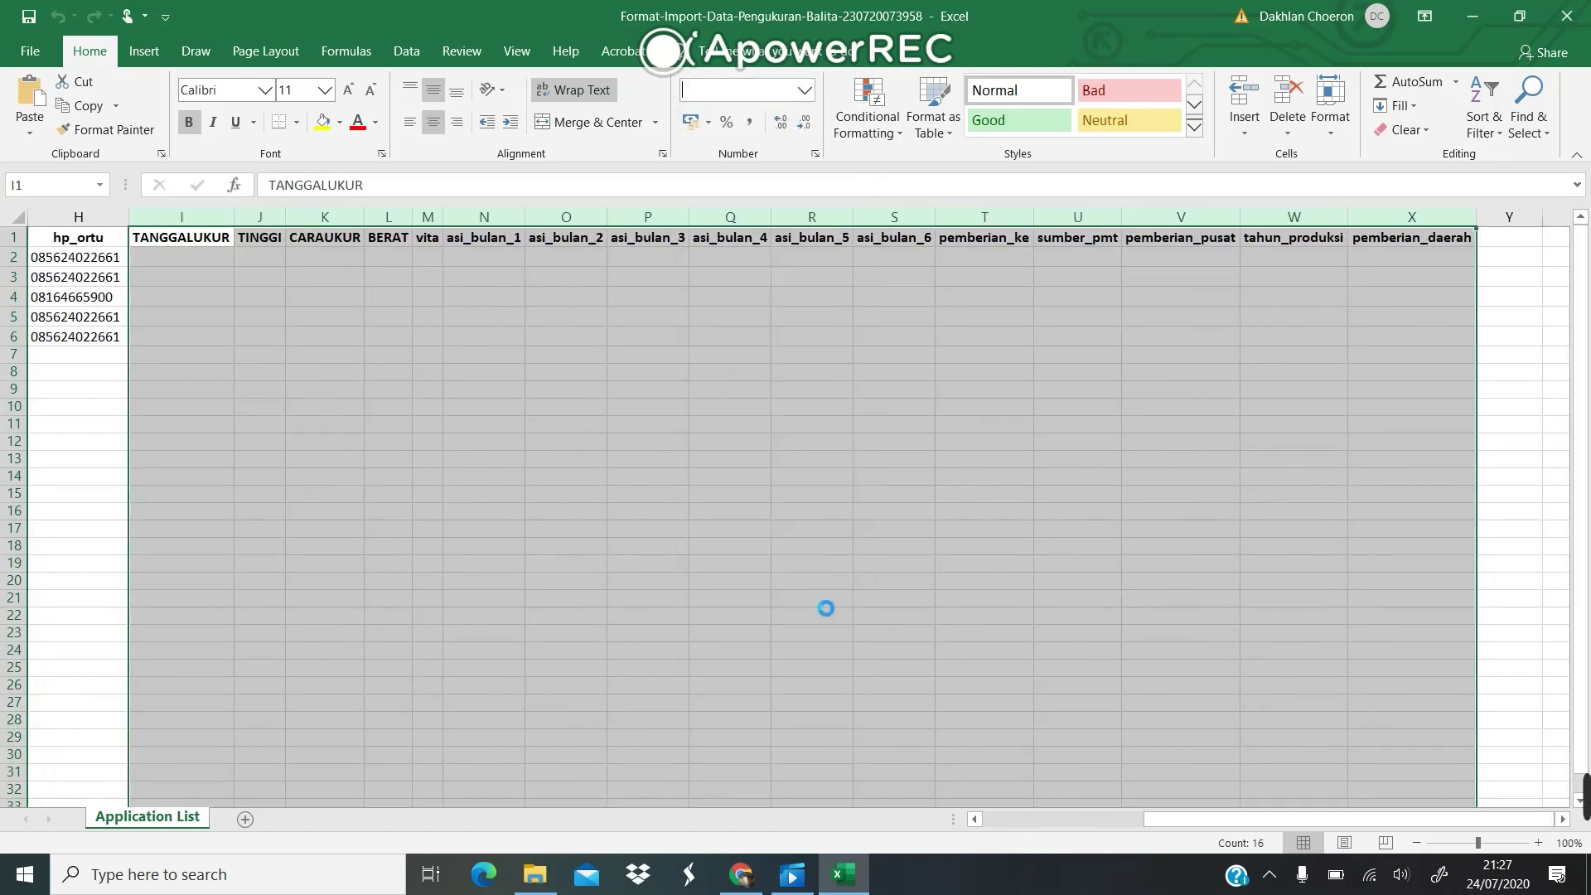
{"action": "scroll", "coordinate": [469, 491], "scroll_direction": "left", "scroll_amount": 3}
{"action": "scroll", "coordinate": [469, 491], "scroll_direction": "left", "scroll_amount": 2}
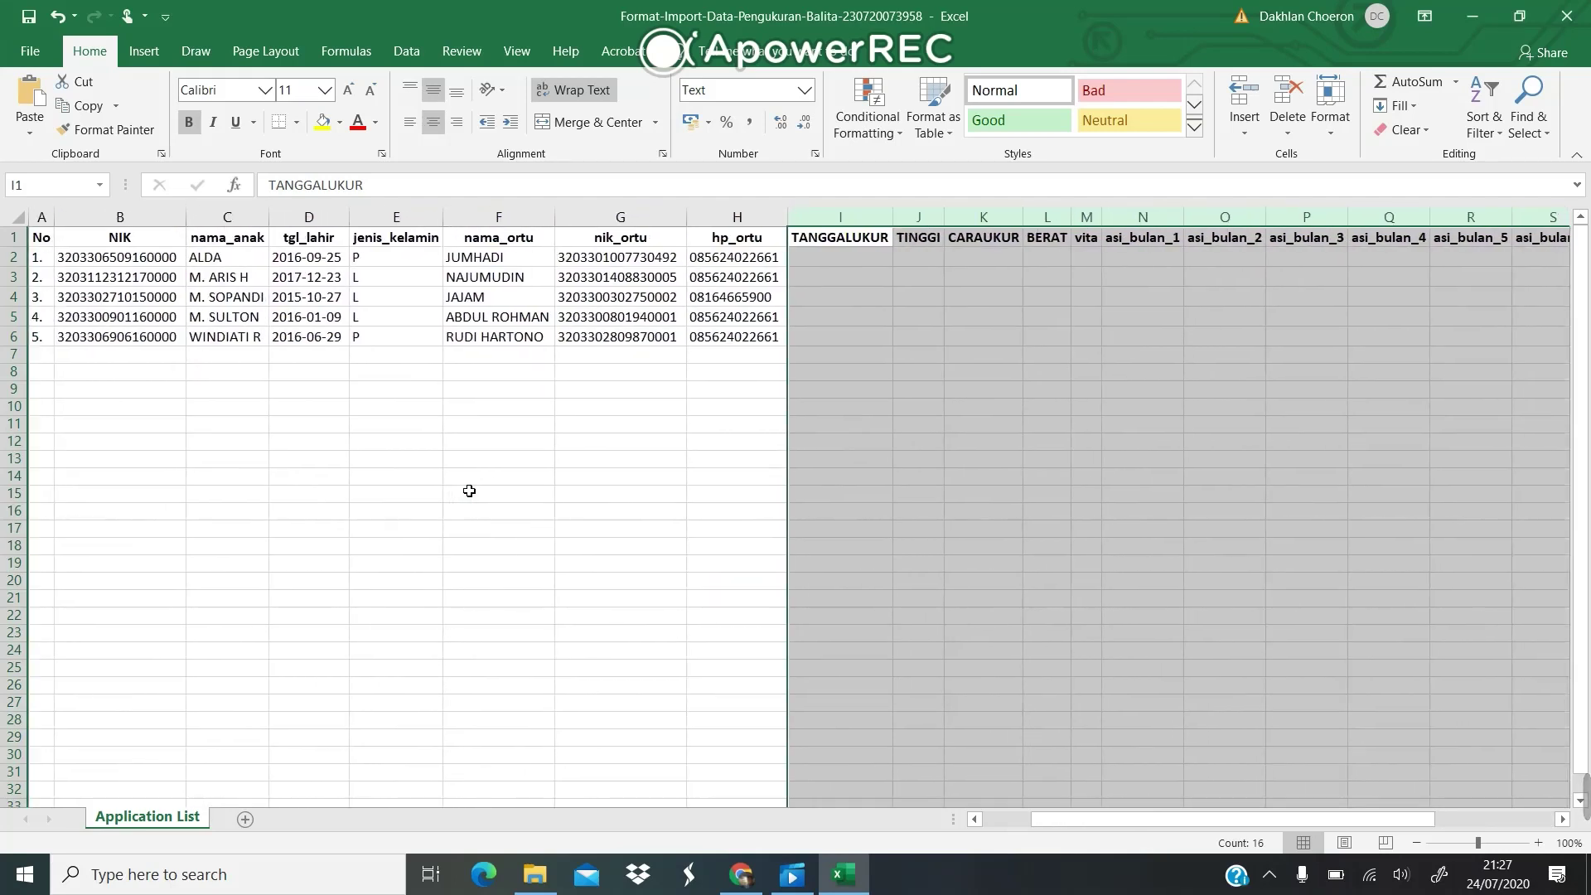
Step: Enter the measurement date 2020-07-23 under TANGGALUKUR for the first two children, in cells I2 and I3
{"action": "left_click", "coordinate": [842, 258]}
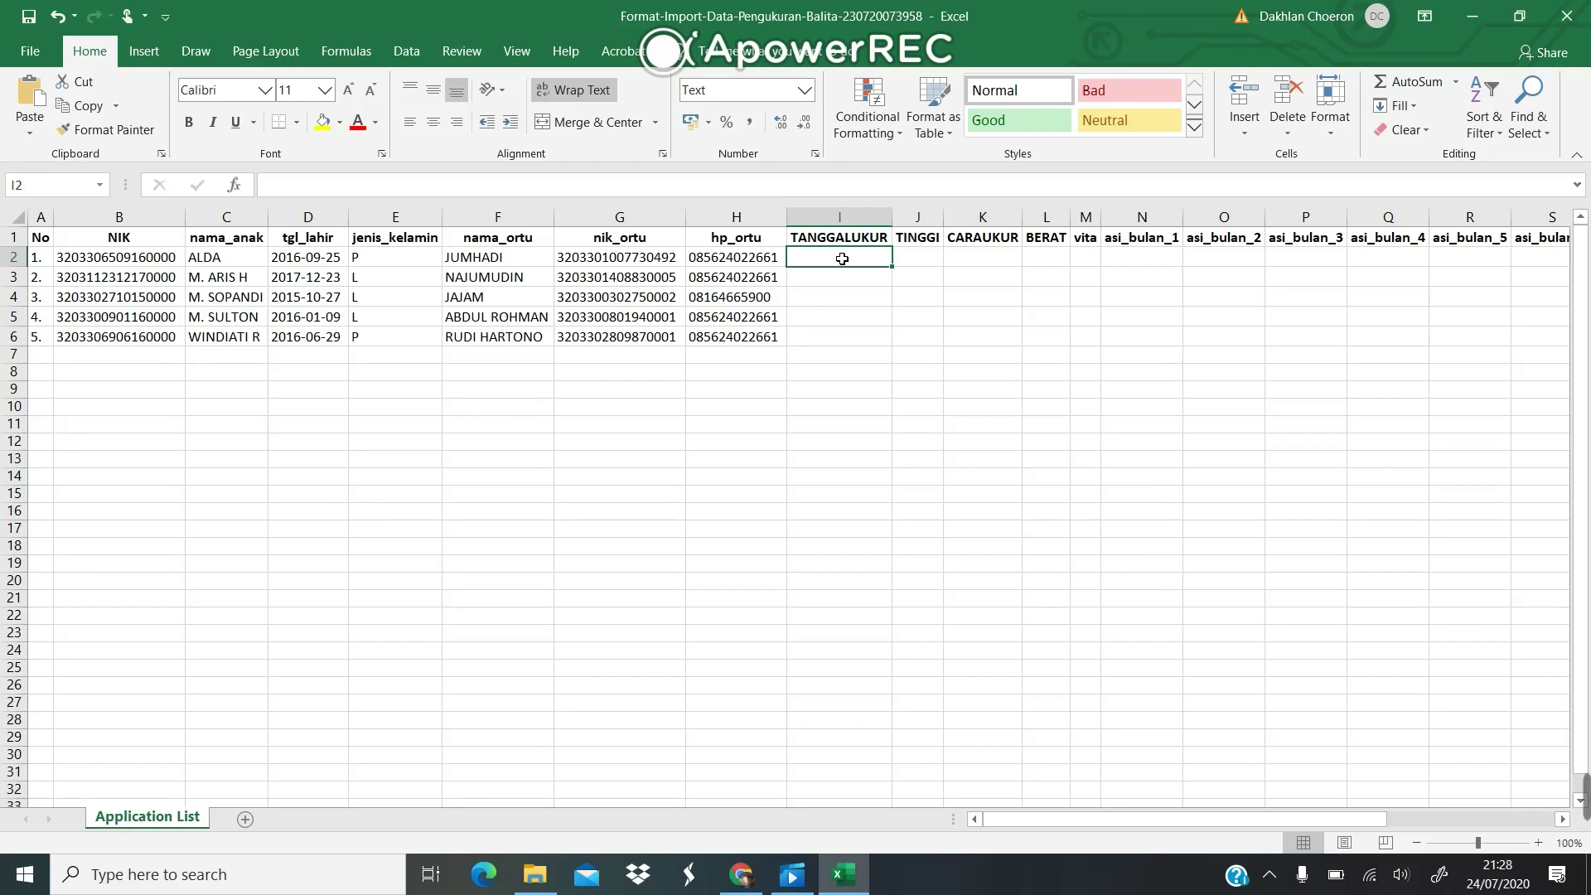
{"action": "type", "text": "2020"}
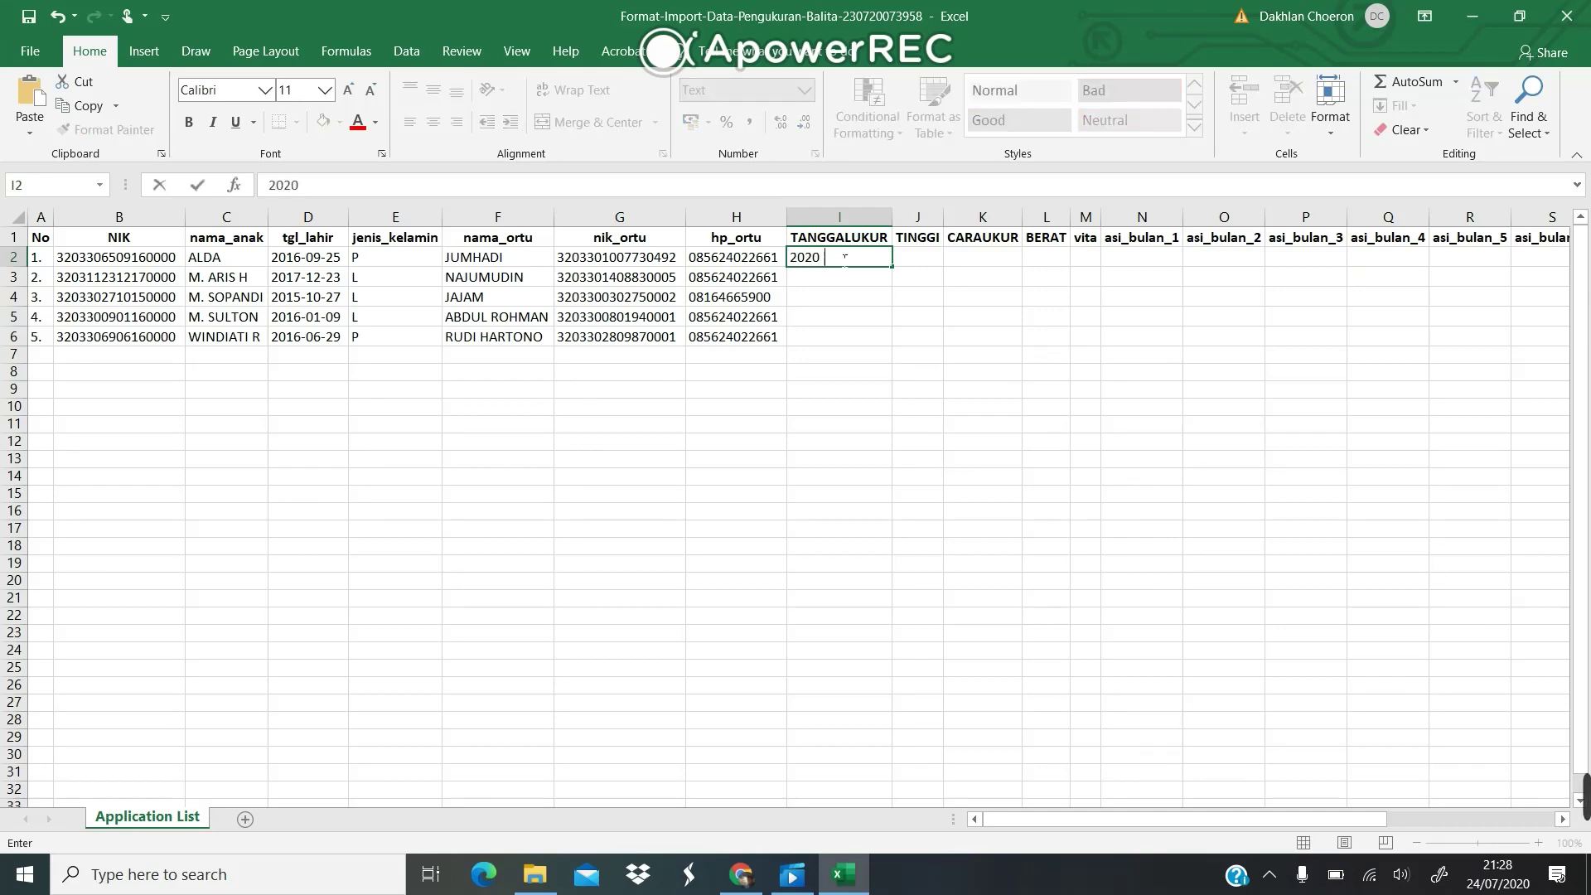
{"action": "type", "text": "-07-23"}
{"action": "key", "text": "Return"}
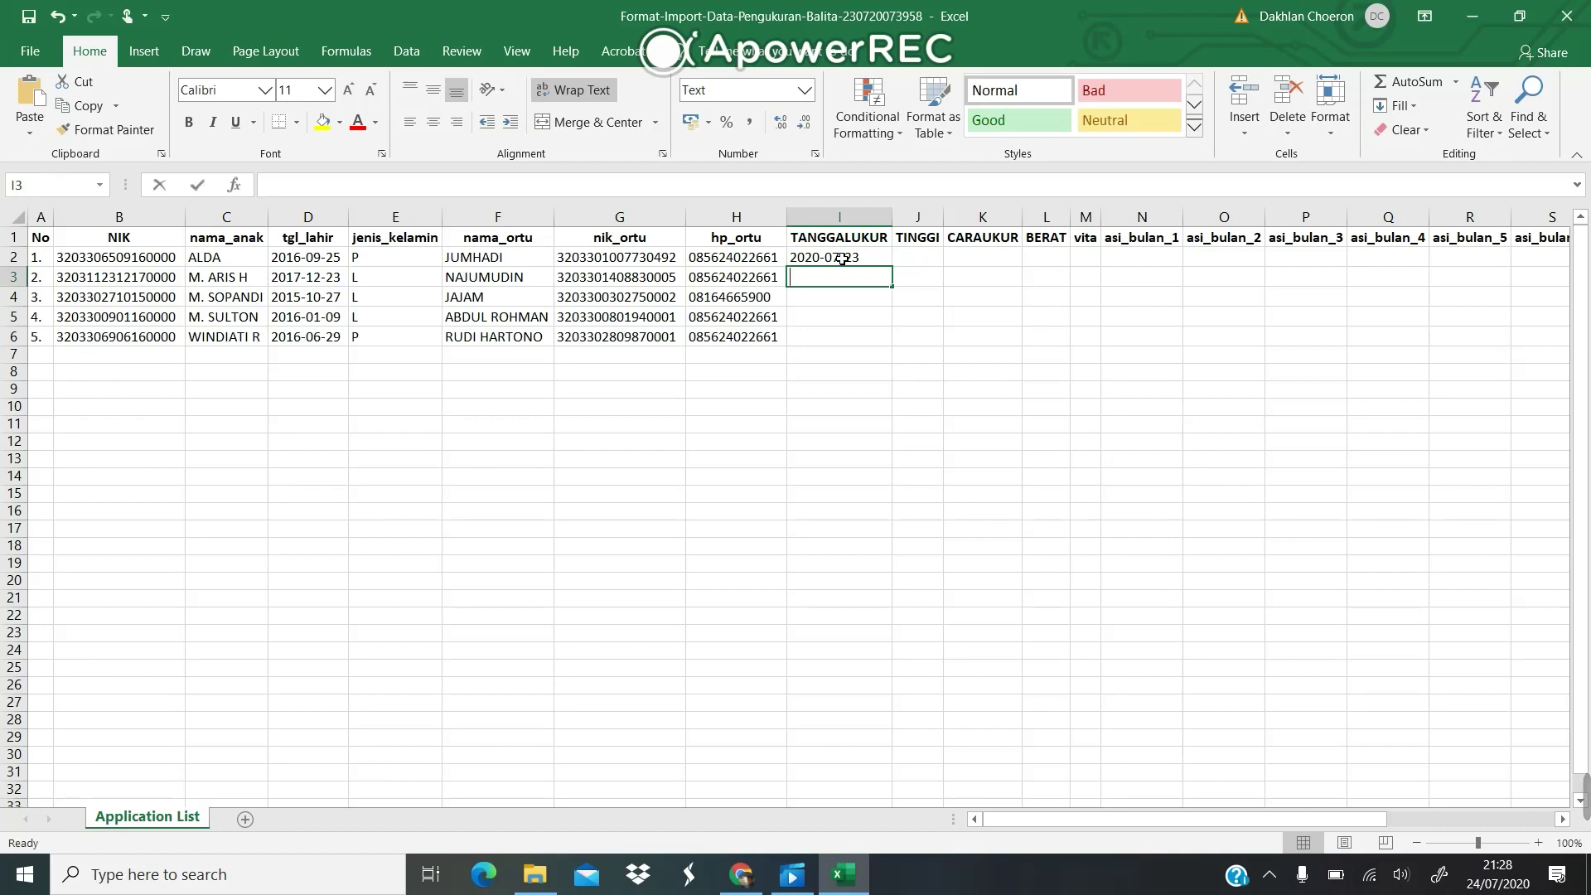
{"action": "type", "text": "2020-07"}
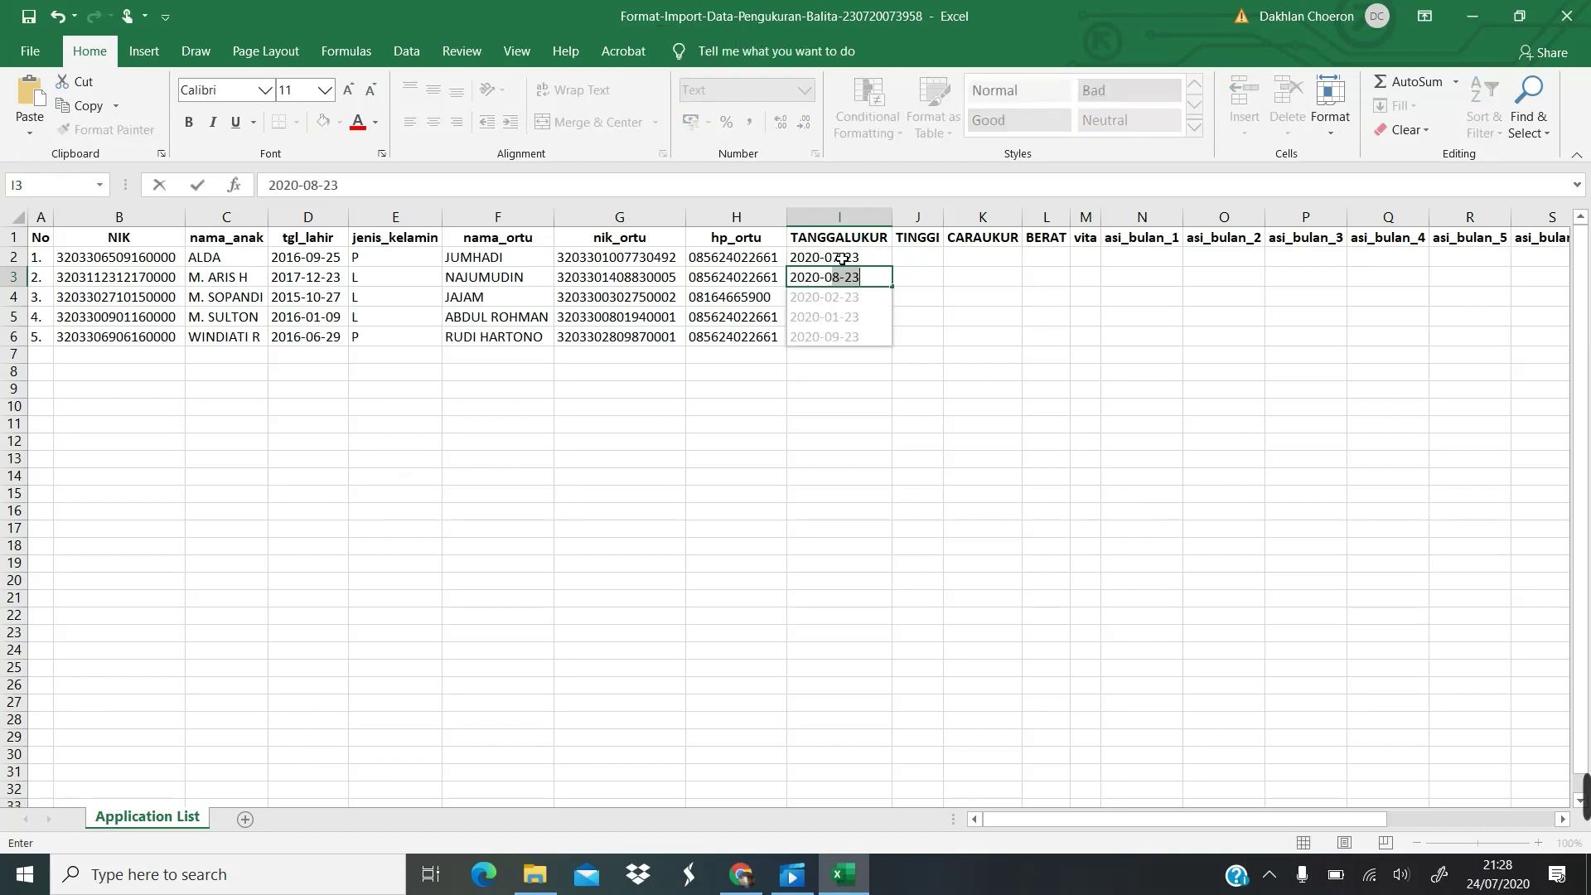
{"action": "type", "text": "-23"}
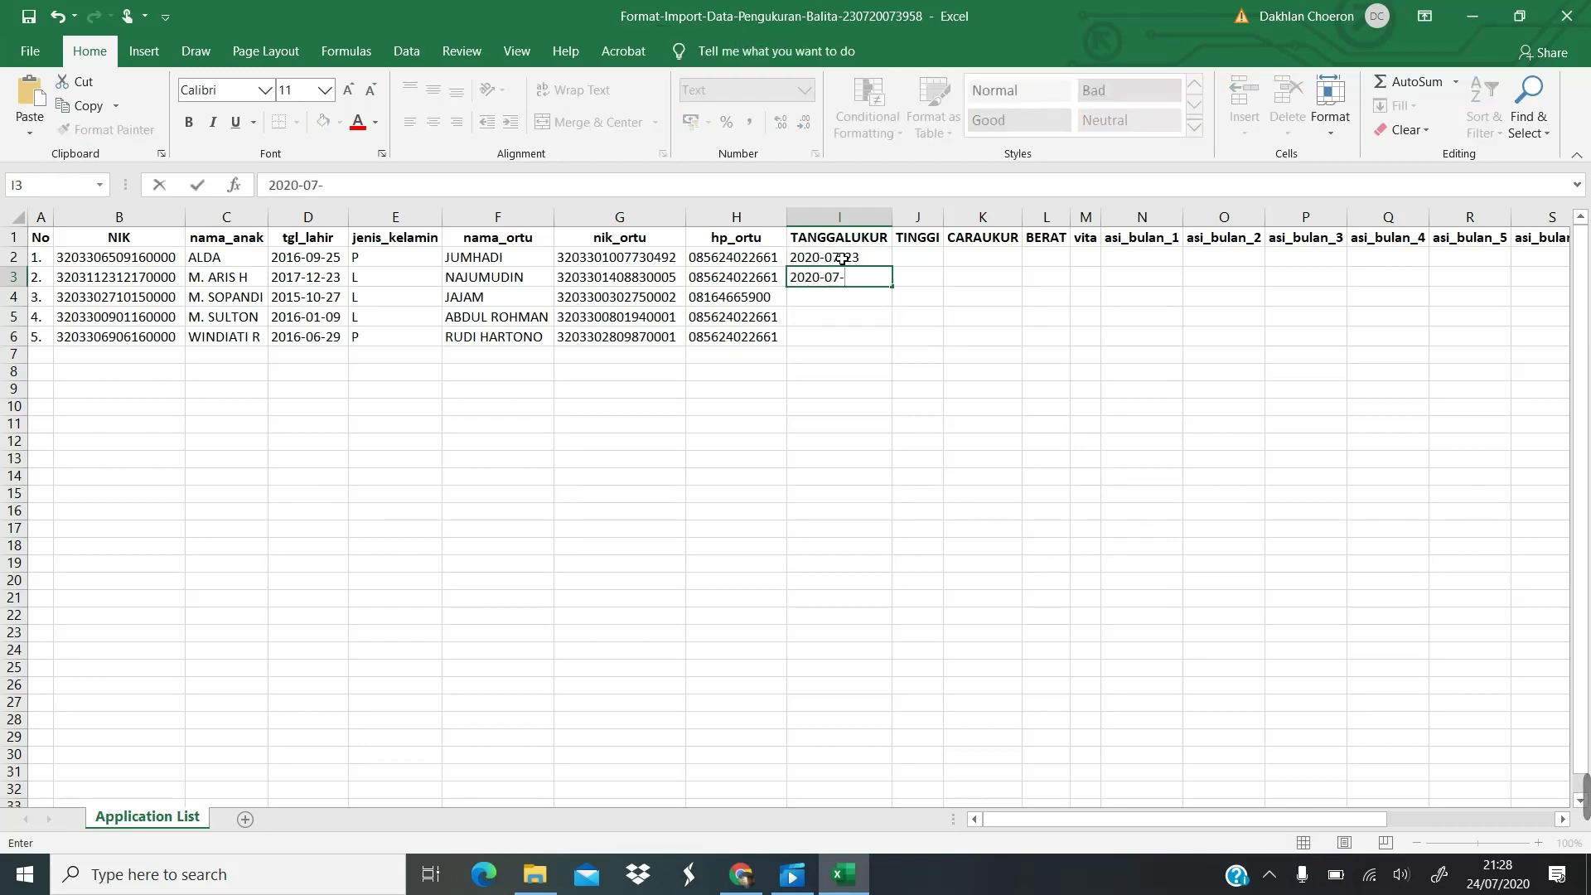
{"action": "key", "text": "Return"}
{"action": "key", "text": "Return"}
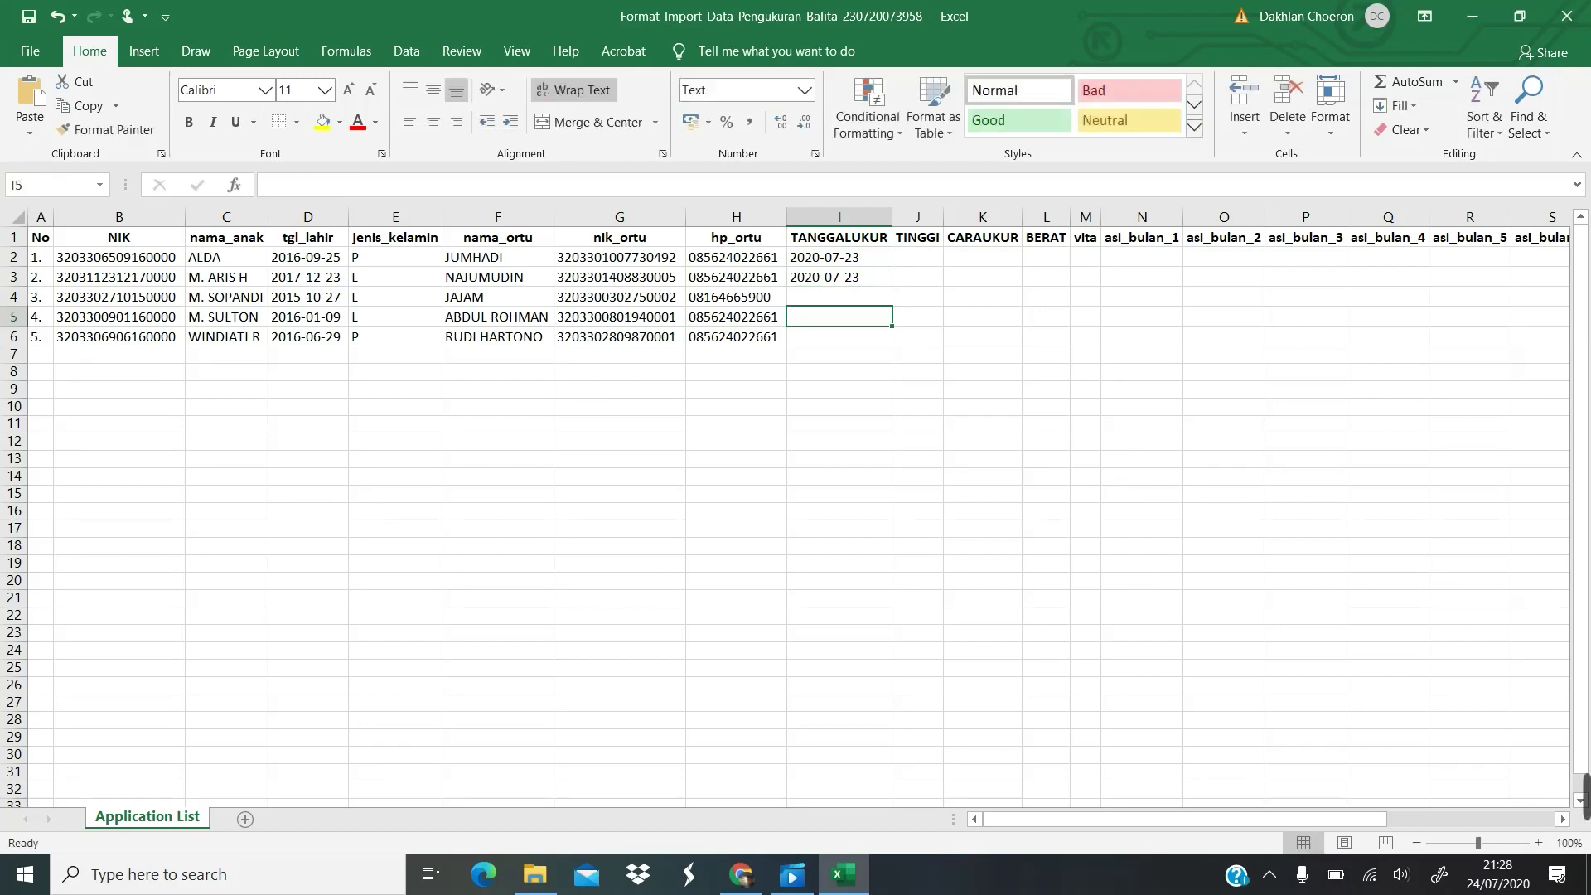
Step: Fill the date in I2 down the TANGGALUKUR column through I6 without incrementing it
{"action": "left_click", "coordinate": [839, 257]}
{"action": "key", "text": "shift+Down"}
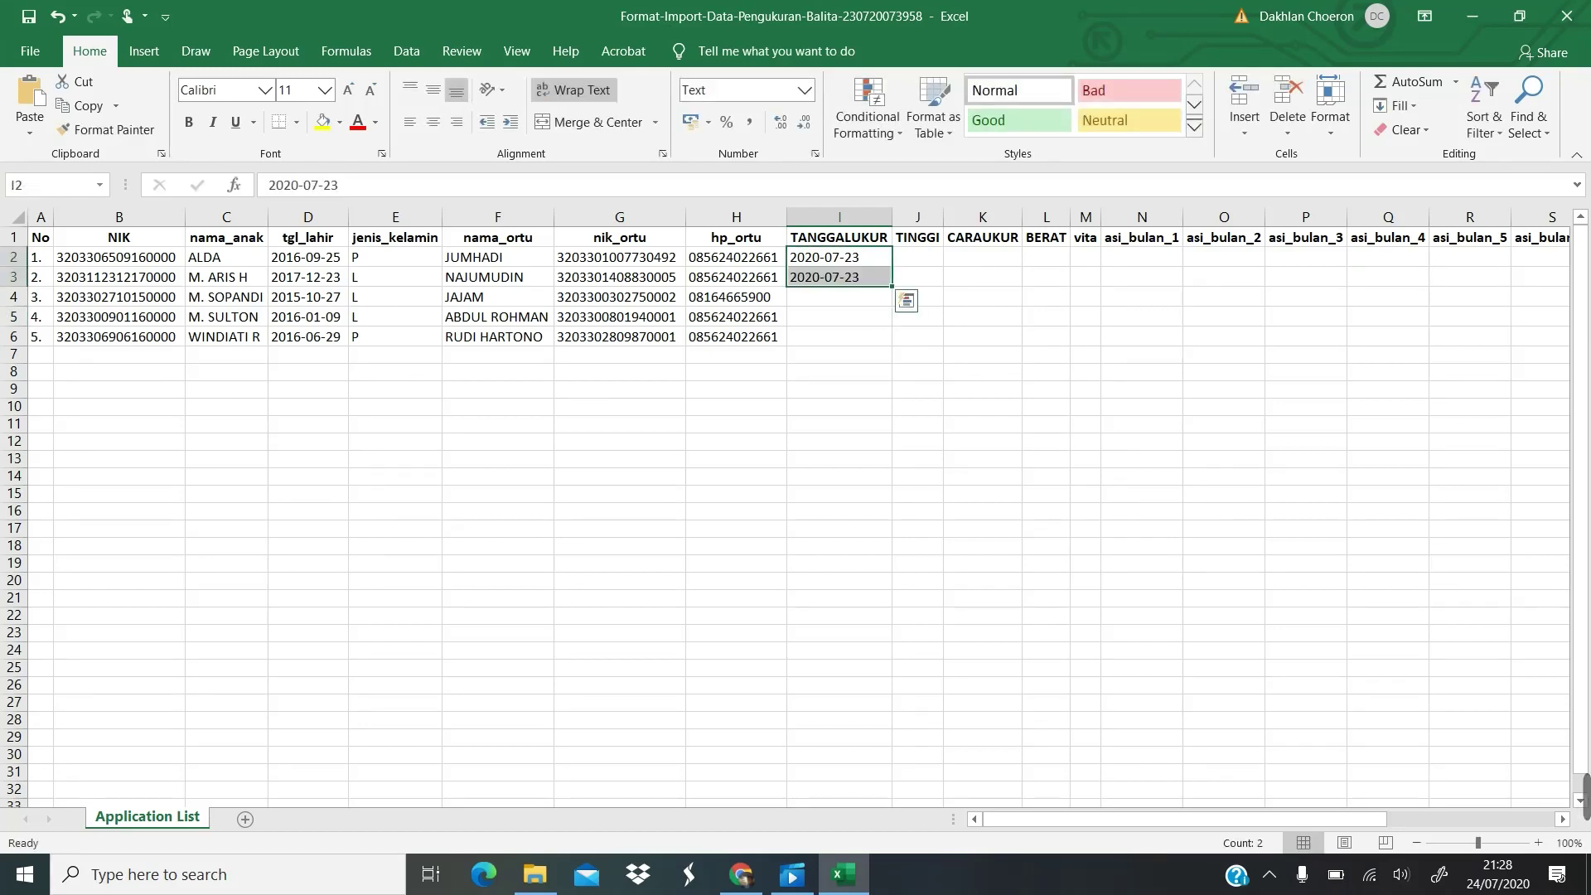
{"action": "key", "text": "shift+Down"}
{"action": "key", "text": "shift+Down"}
{"action": "key", "text": "shift+Down"}
{"action": "key", "text": "ctrl+d"}
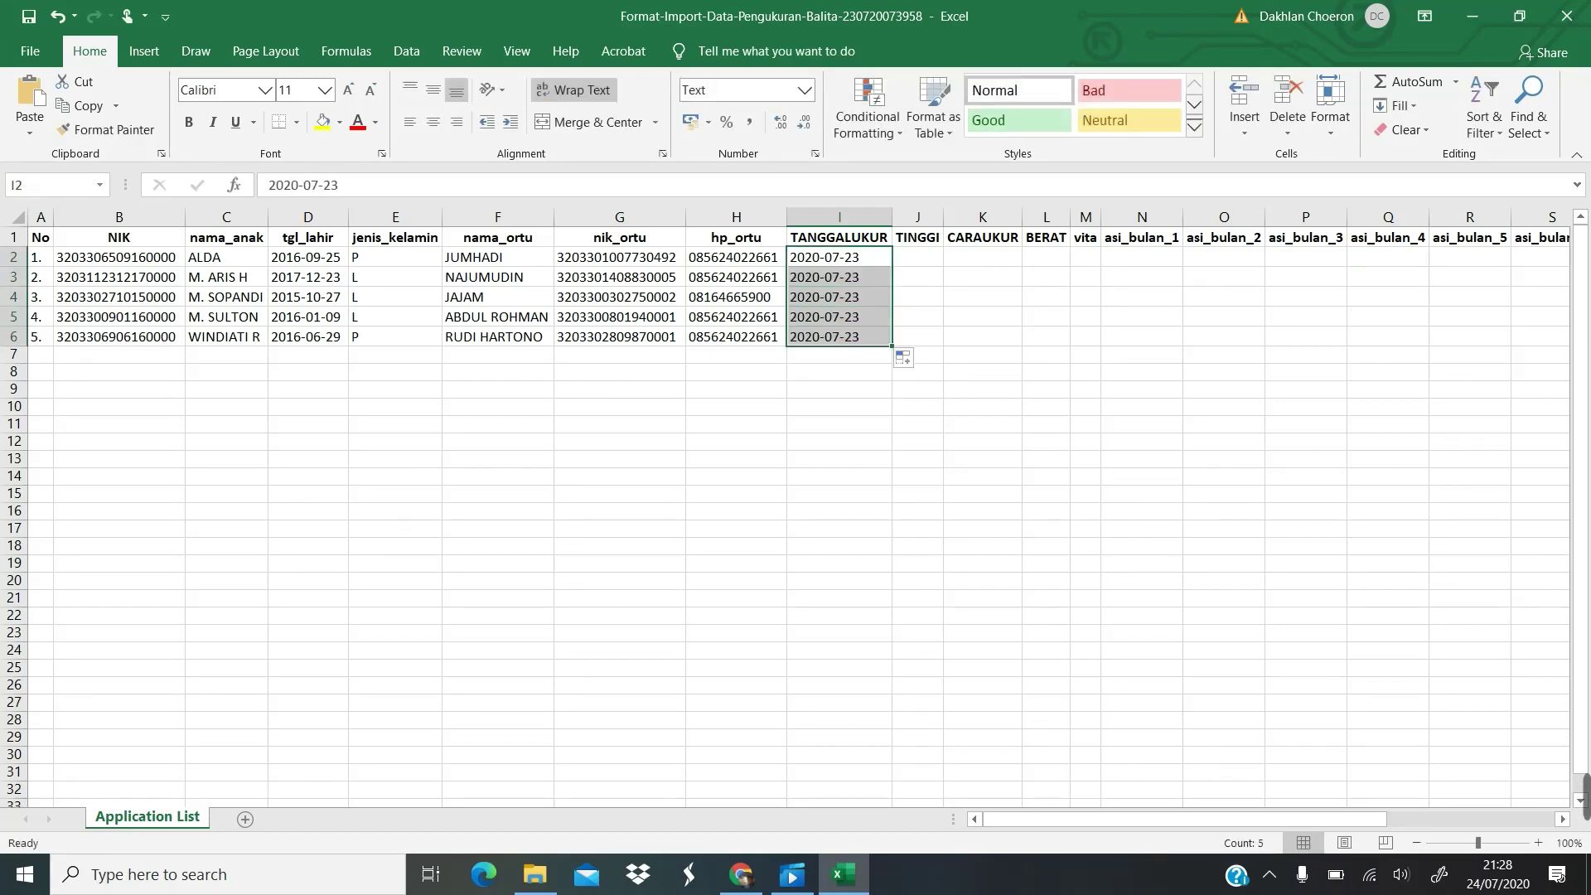
Step: Fill in row 2 with TINGGI 98, CARAUKUR 2, BERAT 14 and vita ya
{"action": "left_click", "coordinate": [917, 257]}
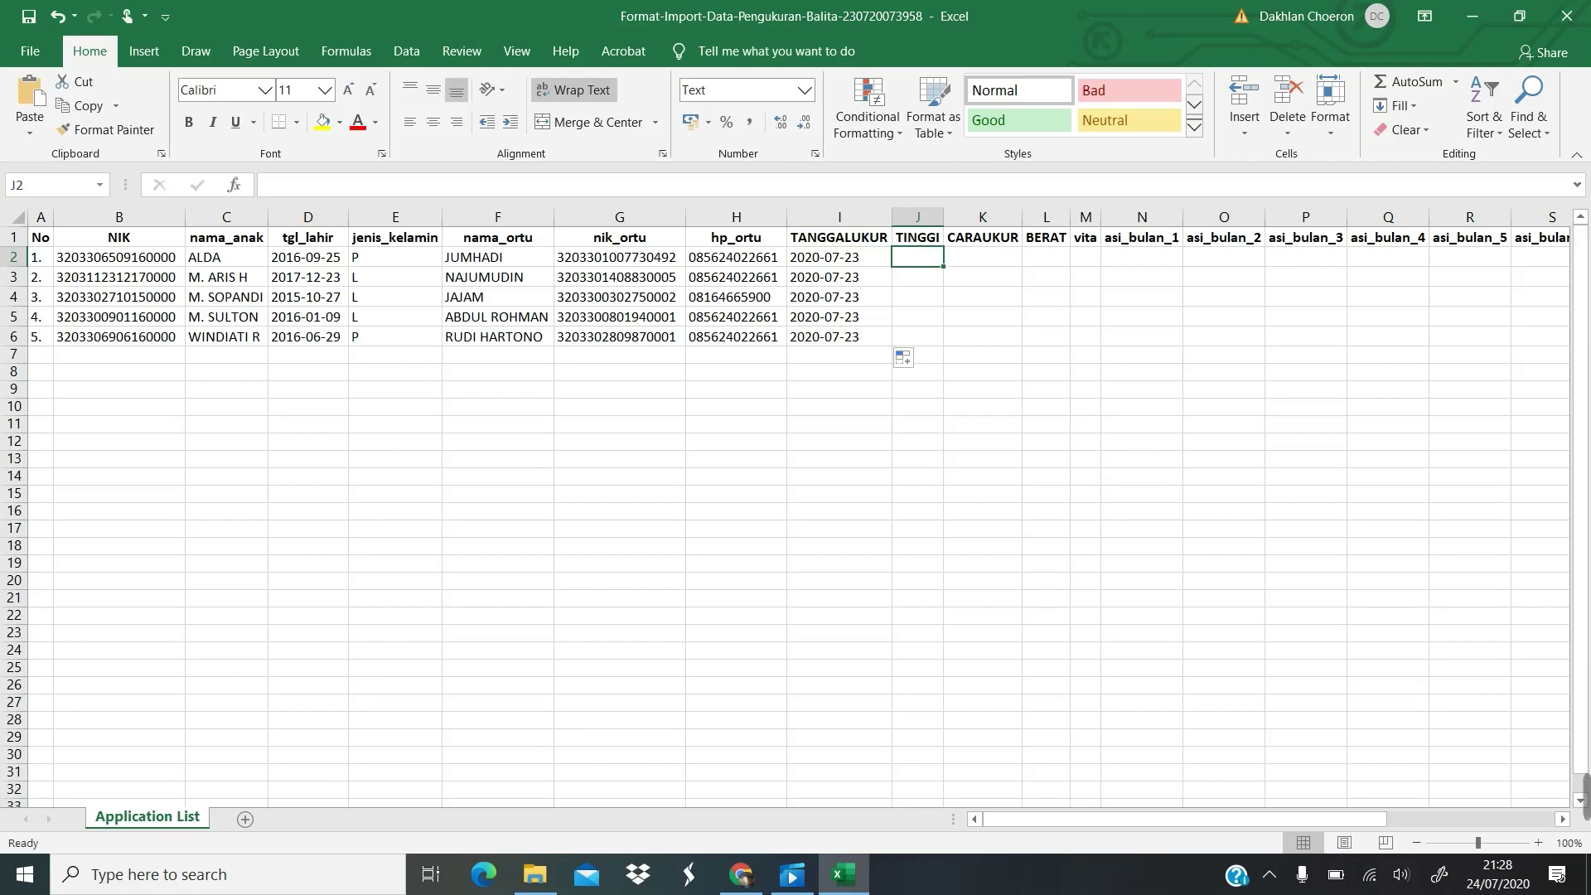
{"action": "type", "text": "98"}
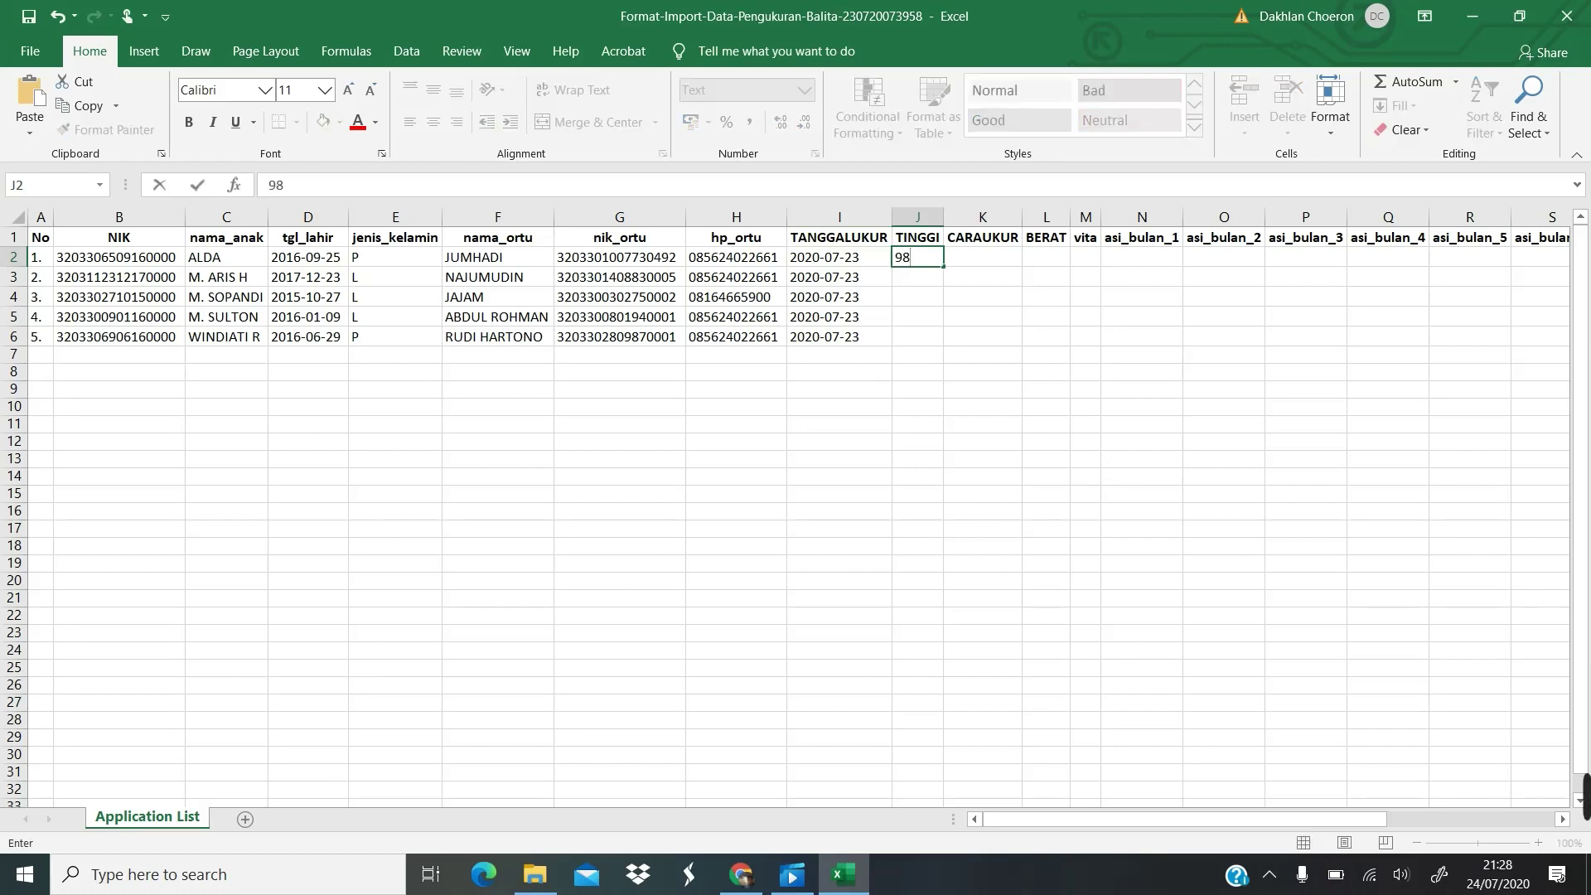
{"action": "key", "text": "Tab"}
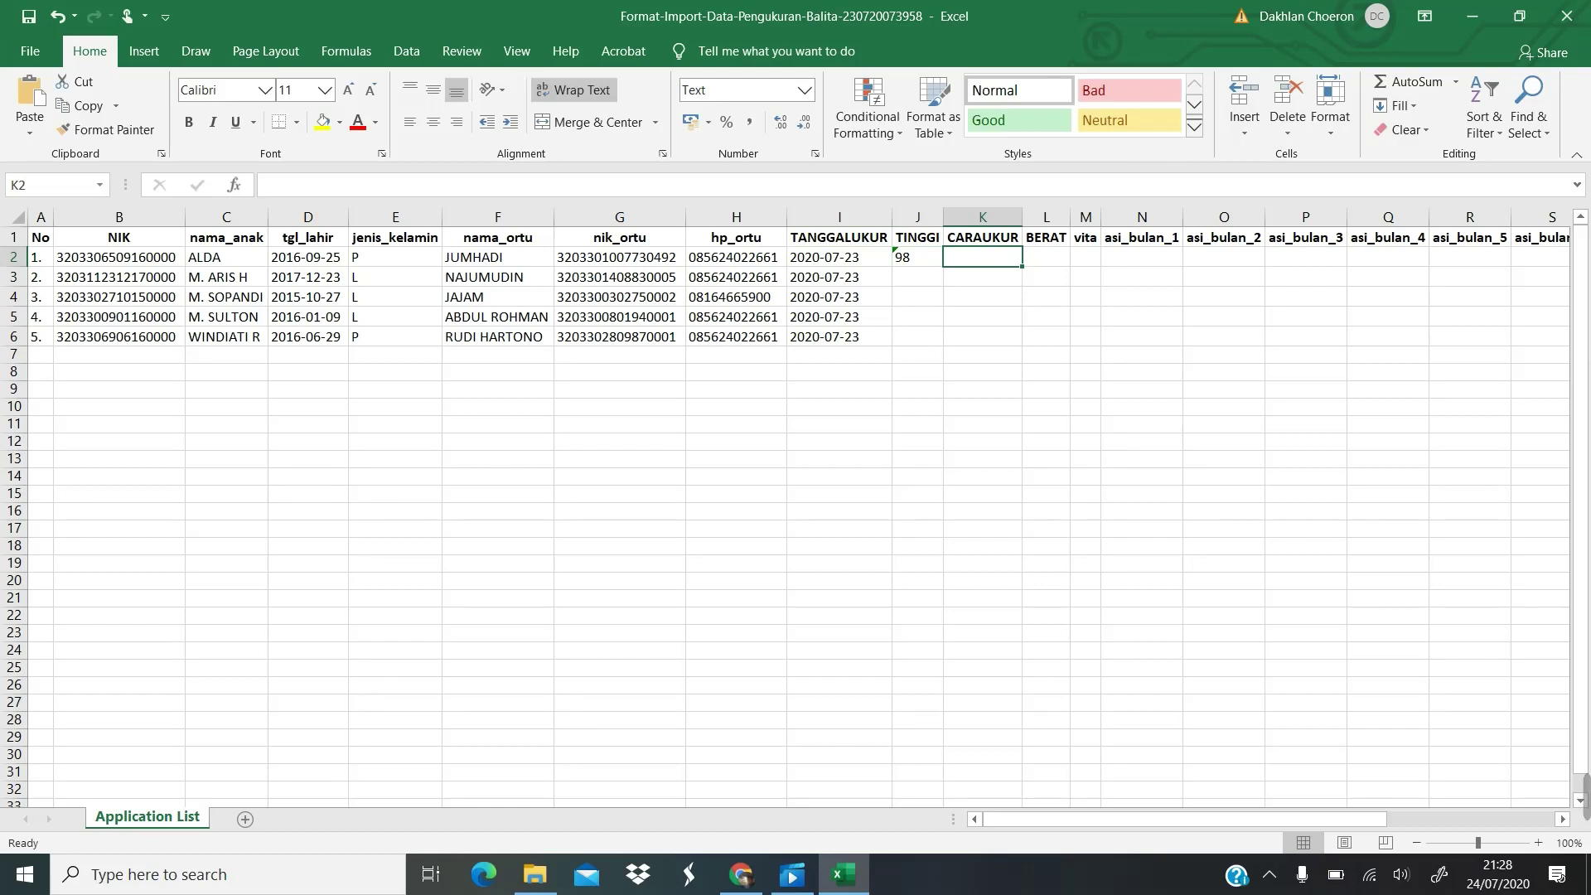
{"action": "type", "text": "2"}
{"action": "key", "text": "Tab"}
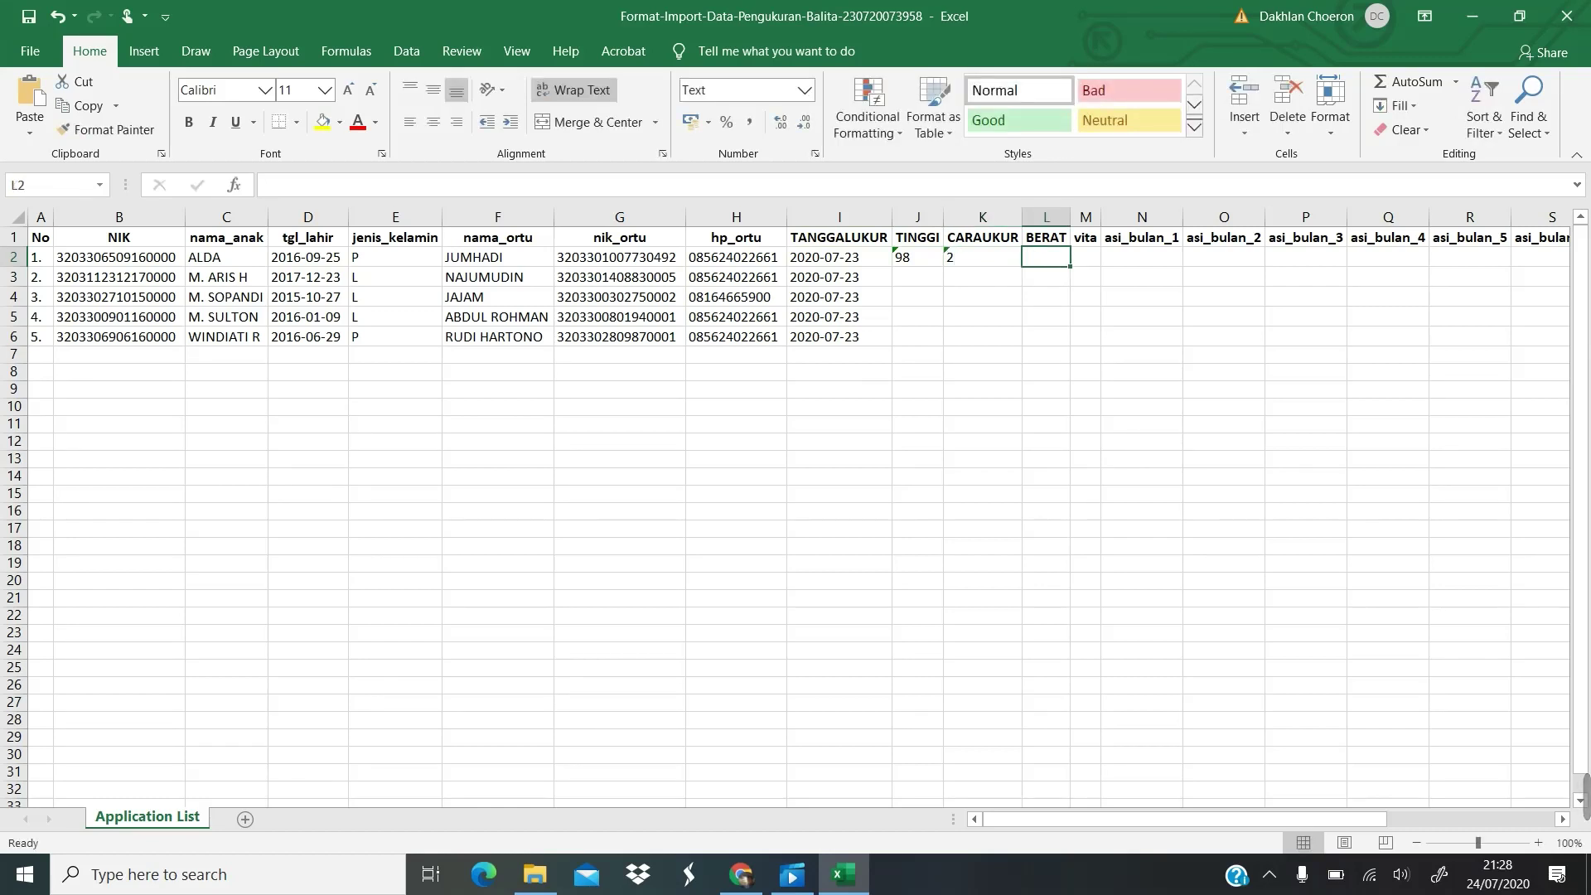
{"action": "type", "text": "14"}
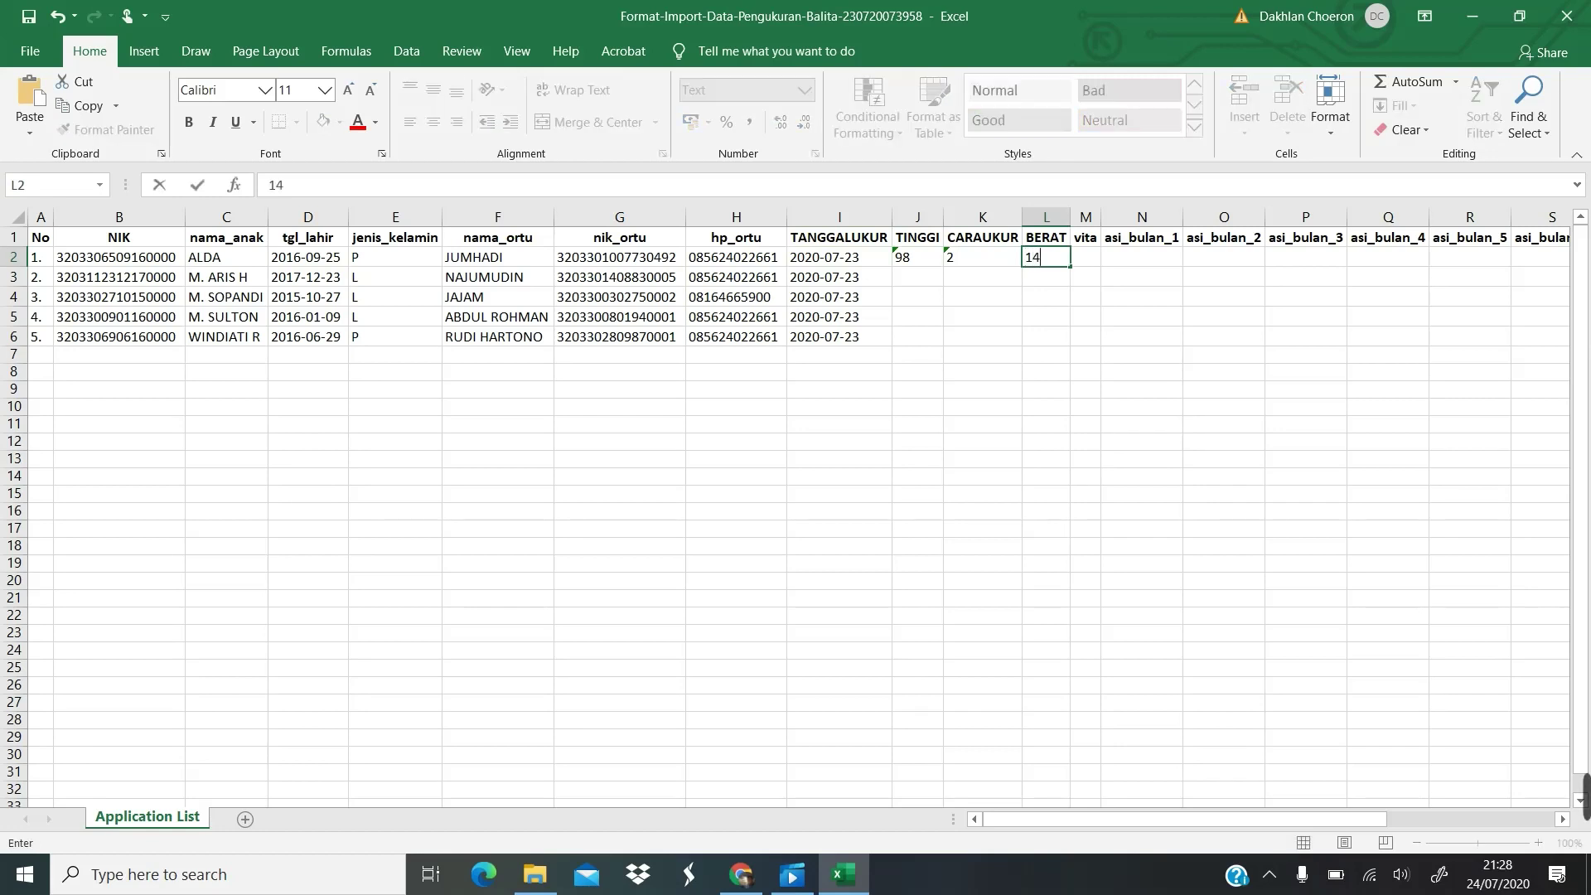
{"action": "key", "text": "Tab"}
{"action": "type", "text": "ya"}
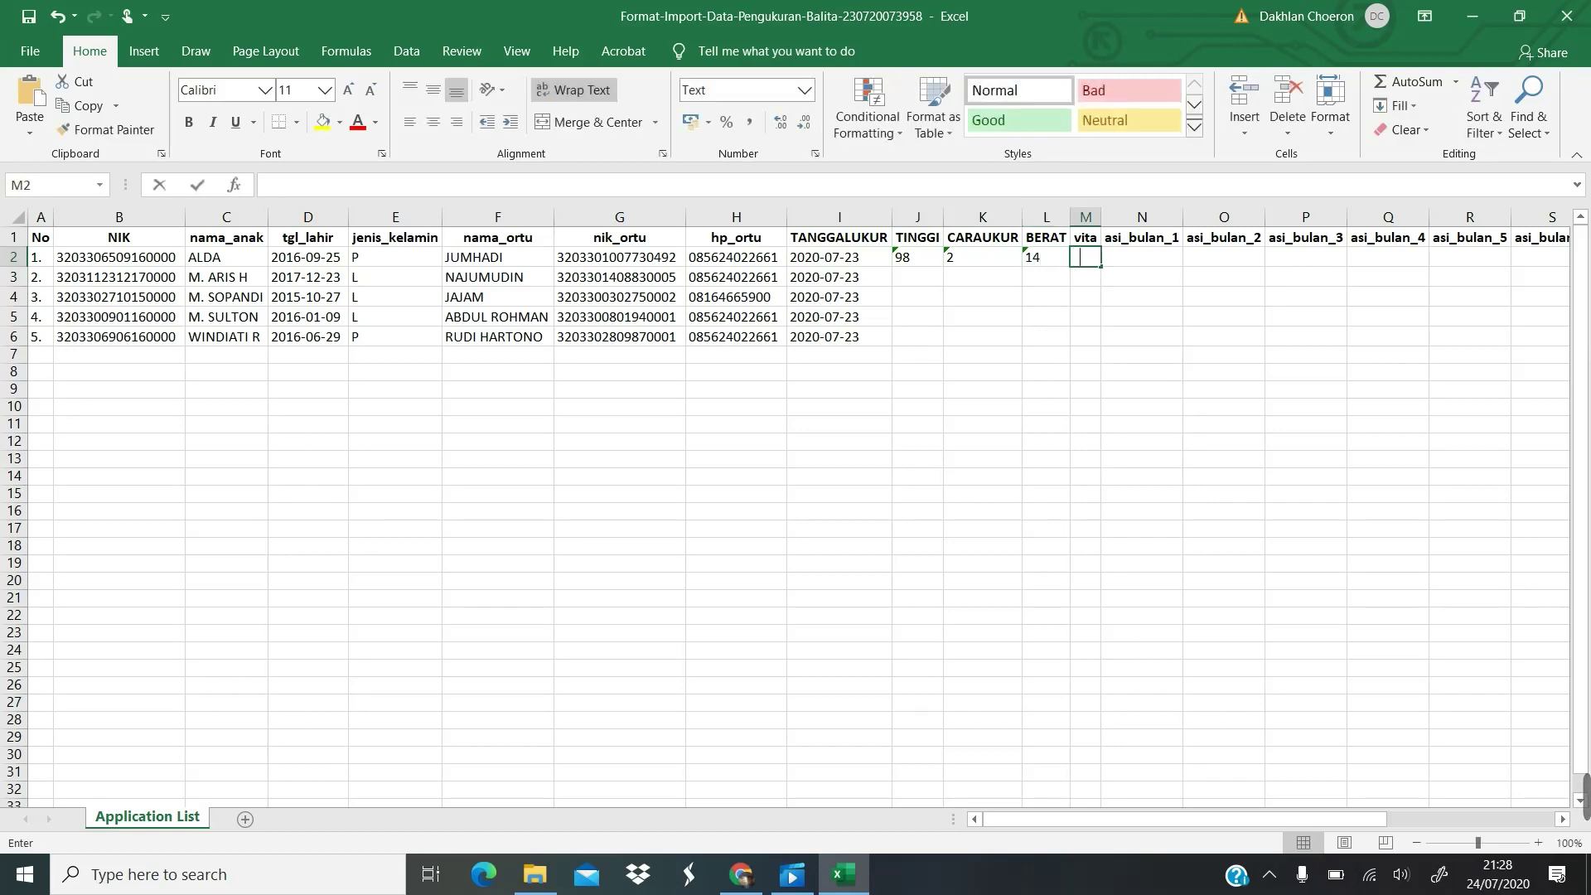
{"action": "key", "text": "Return"}
Step: Fill in row 3 with TINGGI 90, CARAUKUR 2, BERAT 13.5 and vita ya
{"action": "key", "text": "Left"}
{"action": "key", "text": "Left"}
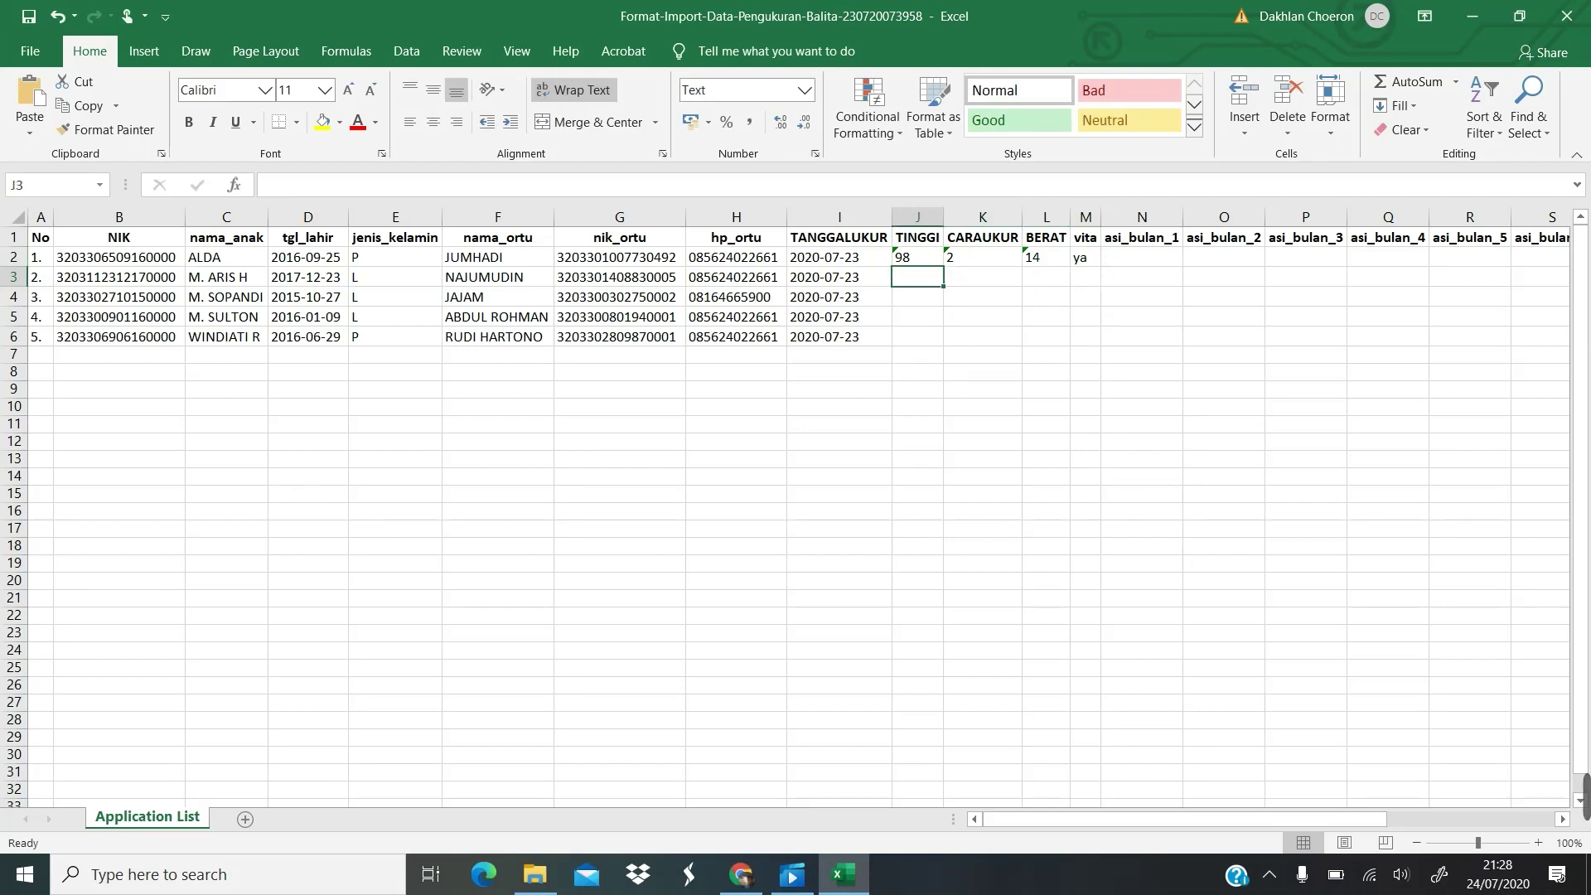
{"action": "type", "text": "90"}
{"action": "key", "text": "Tab"}
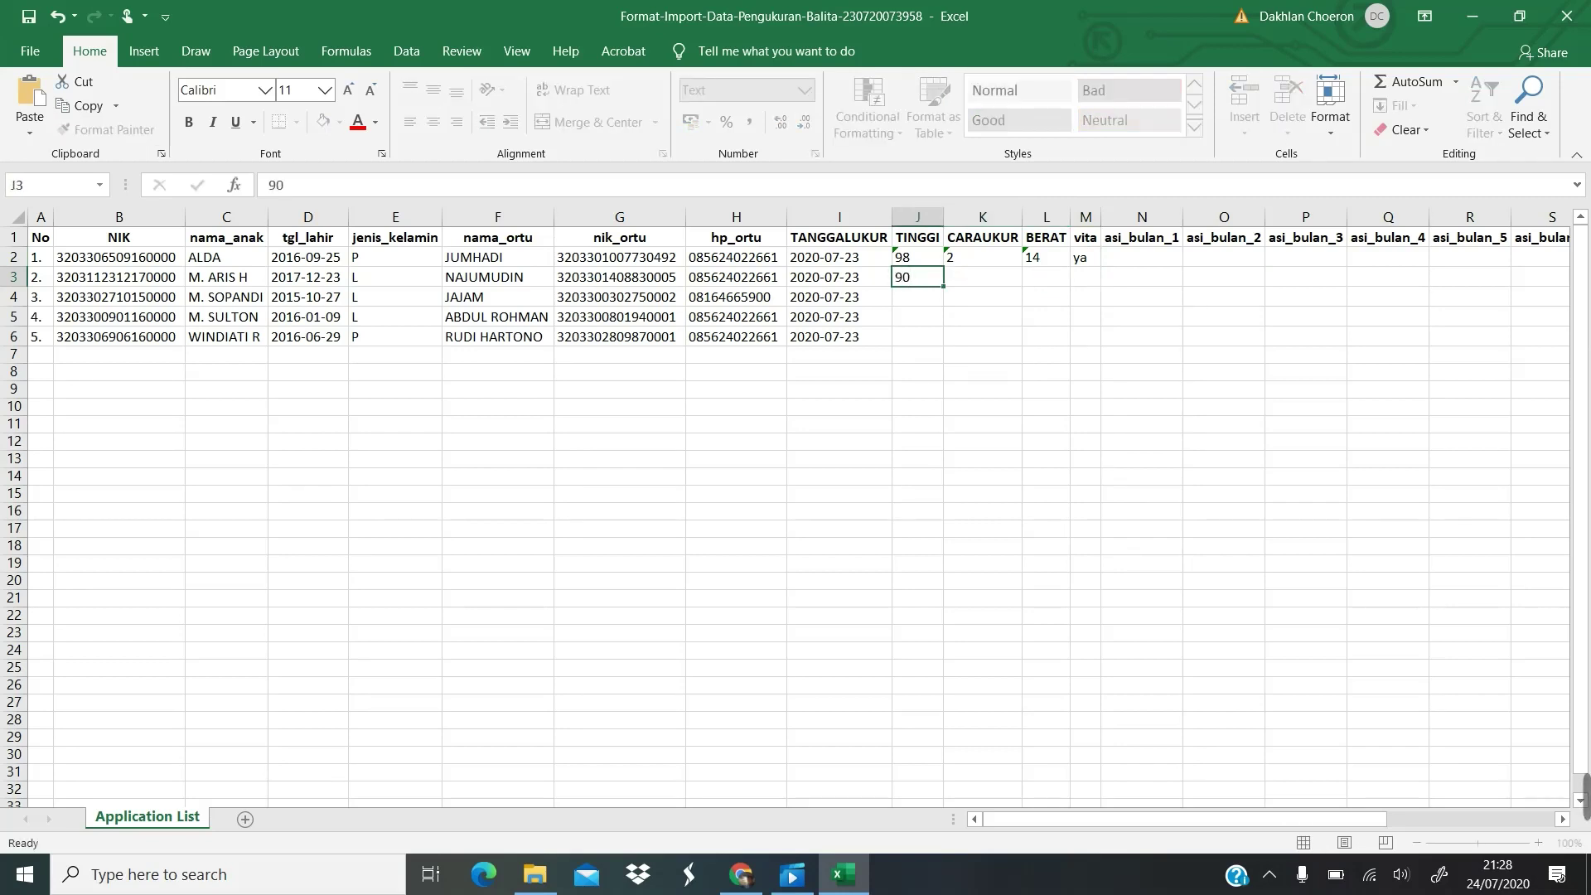
{"action": "type", "text": "2"}
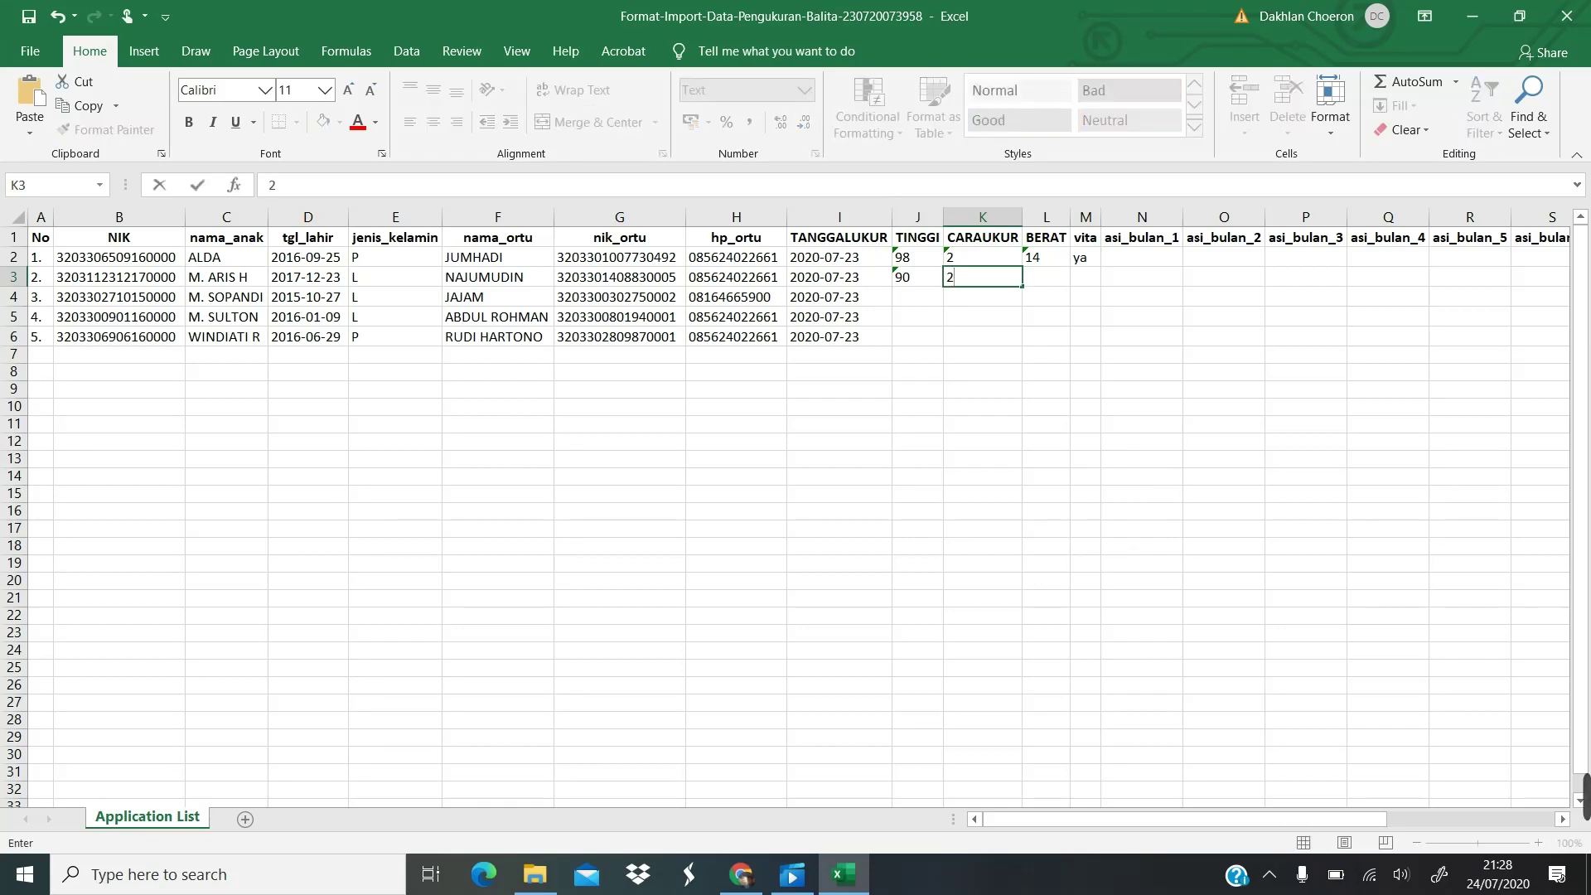
{"action": "key", "text": "Tab"}
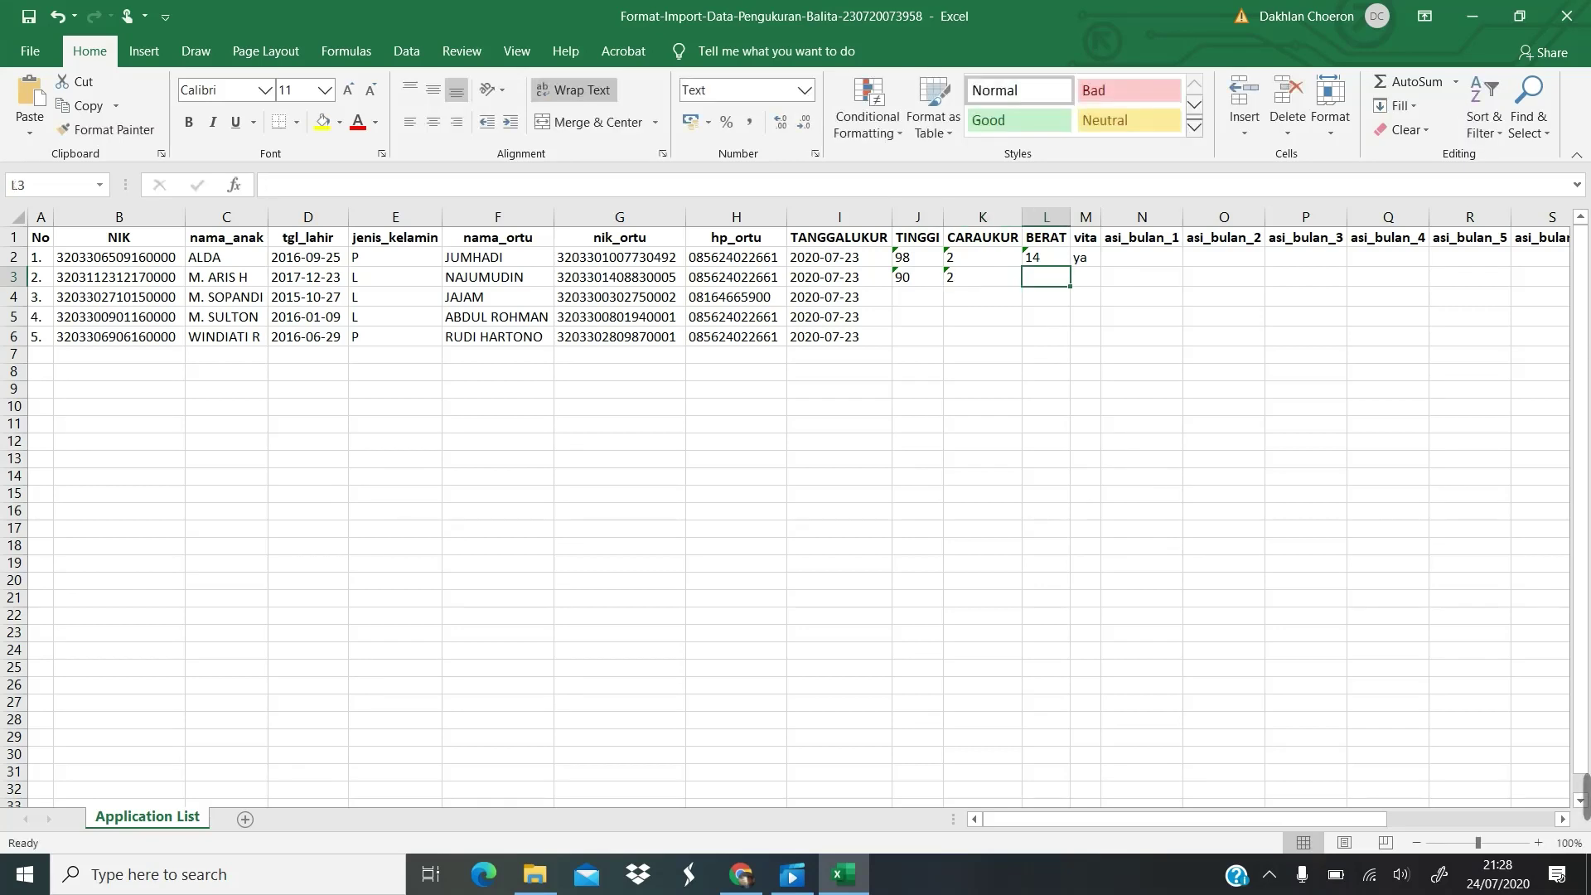
{"action": "type", "text": "13.5"}
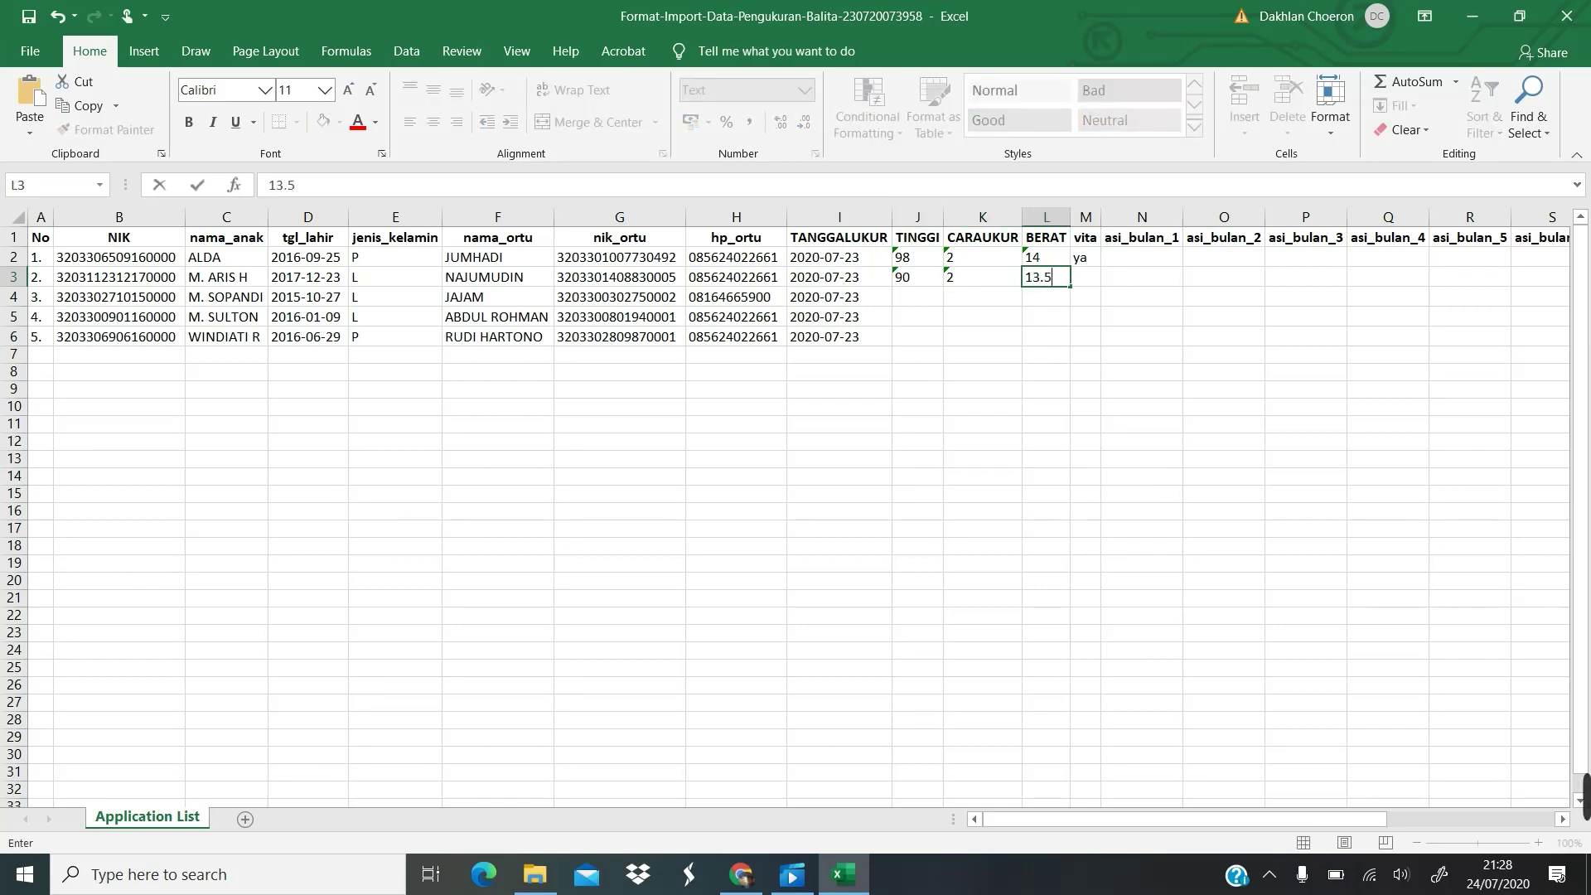
{"action": "key", "text": "Tab"}
{"action": "type", "text": "ya"}
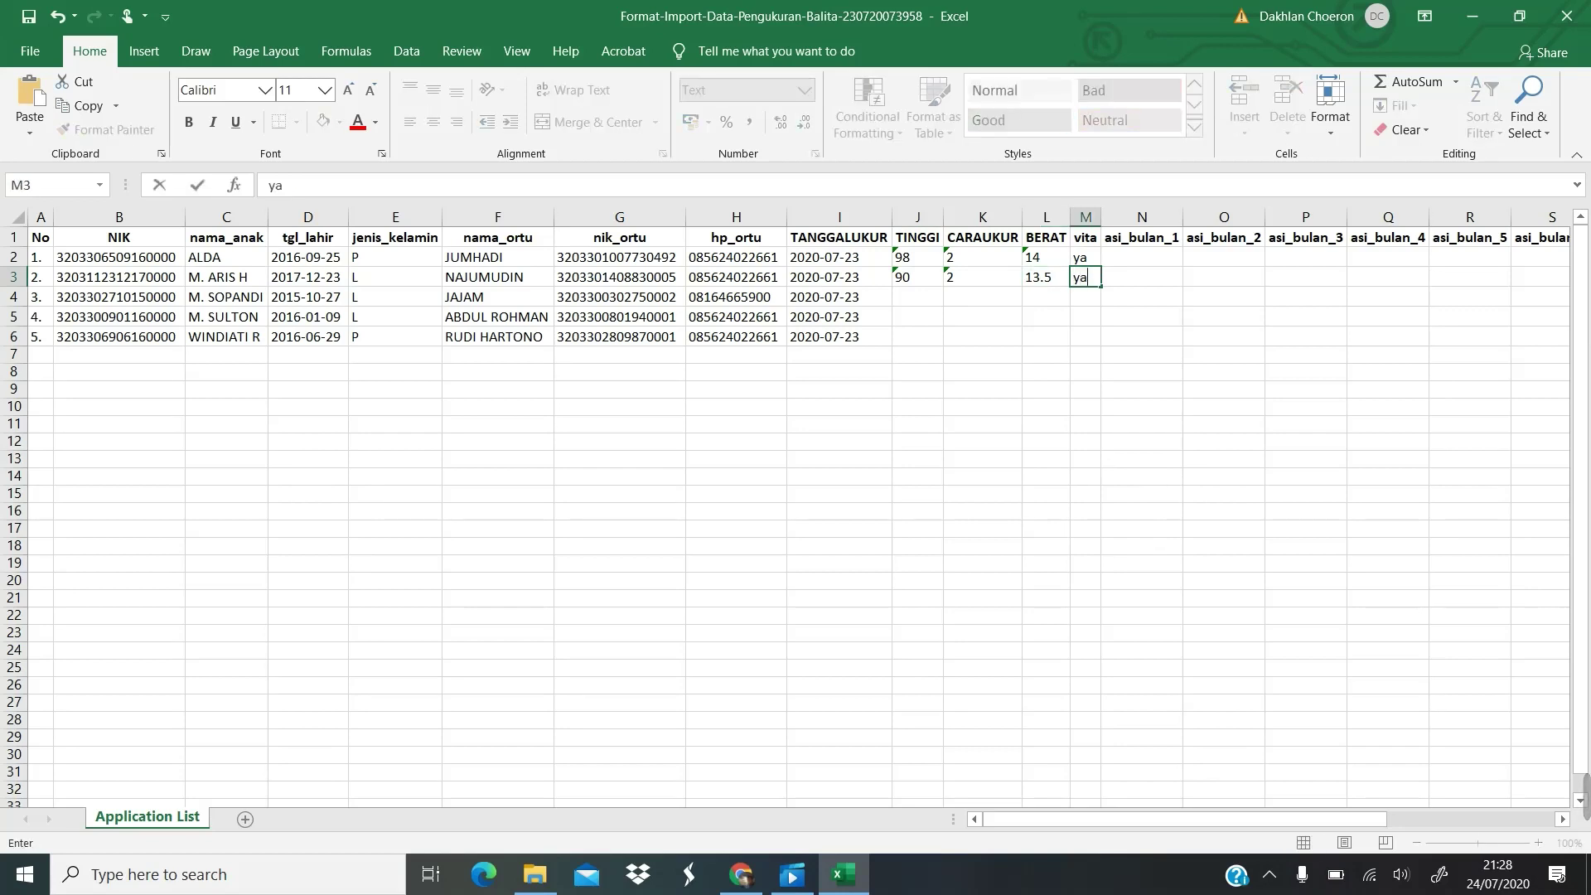
{"action": "key", "text": "Return"}
Step: Skip row 4 and fill in row 5 with TINGGI 96, CARAUKUR 2, BERAT 15 and vita ya
{"action": "key", "text": "Left"}
{"action": "key", "text": "Left"}
{"action": "key", "text": "Left"}
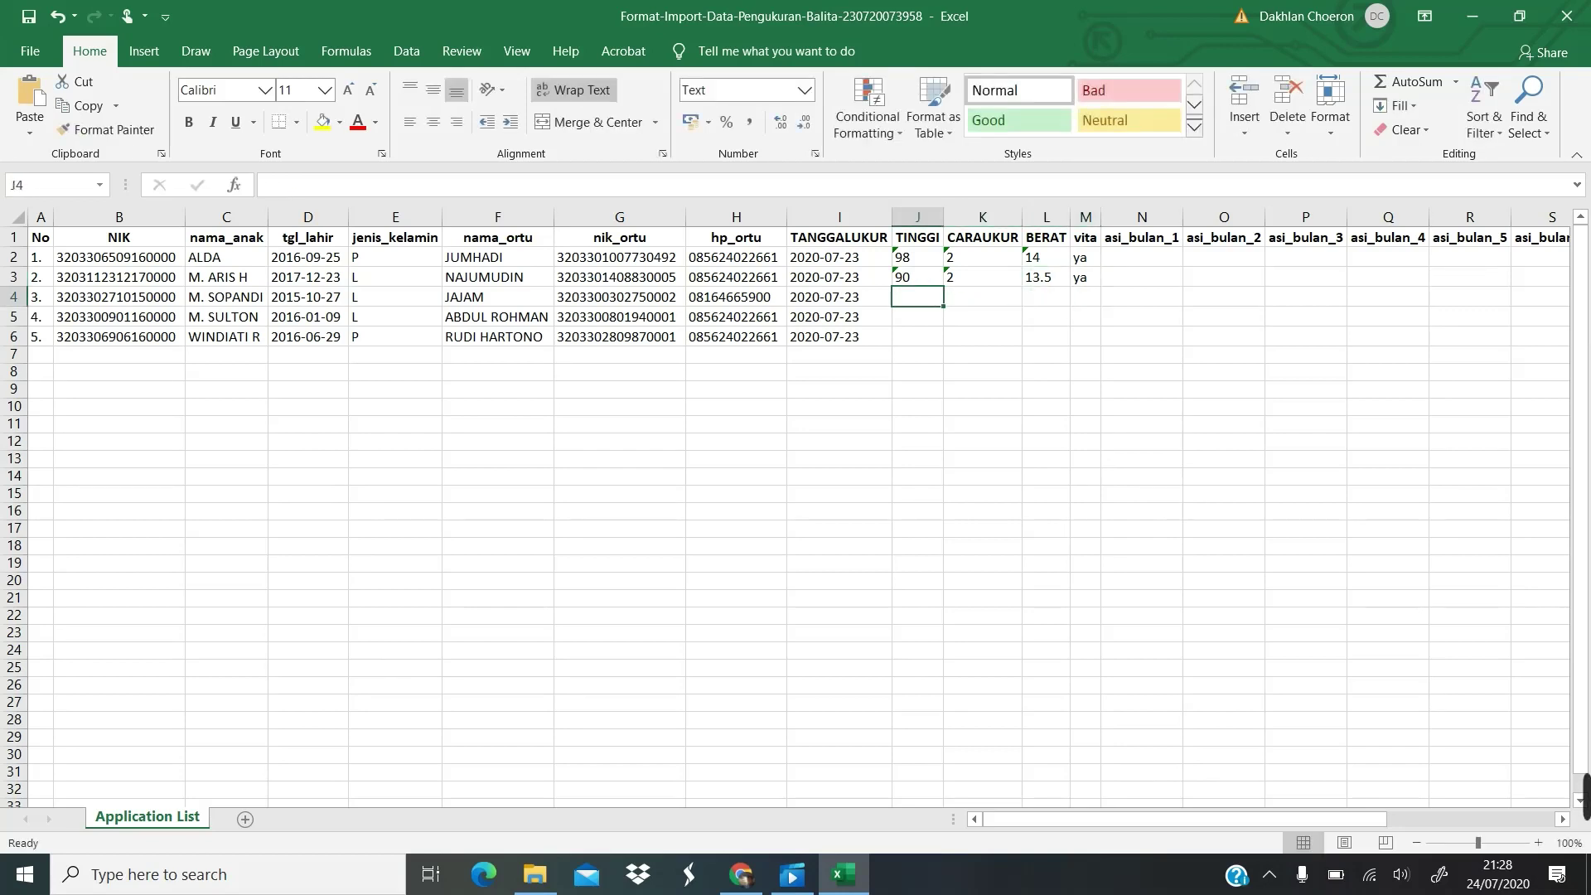
{"action": "key", "text": "Down"}
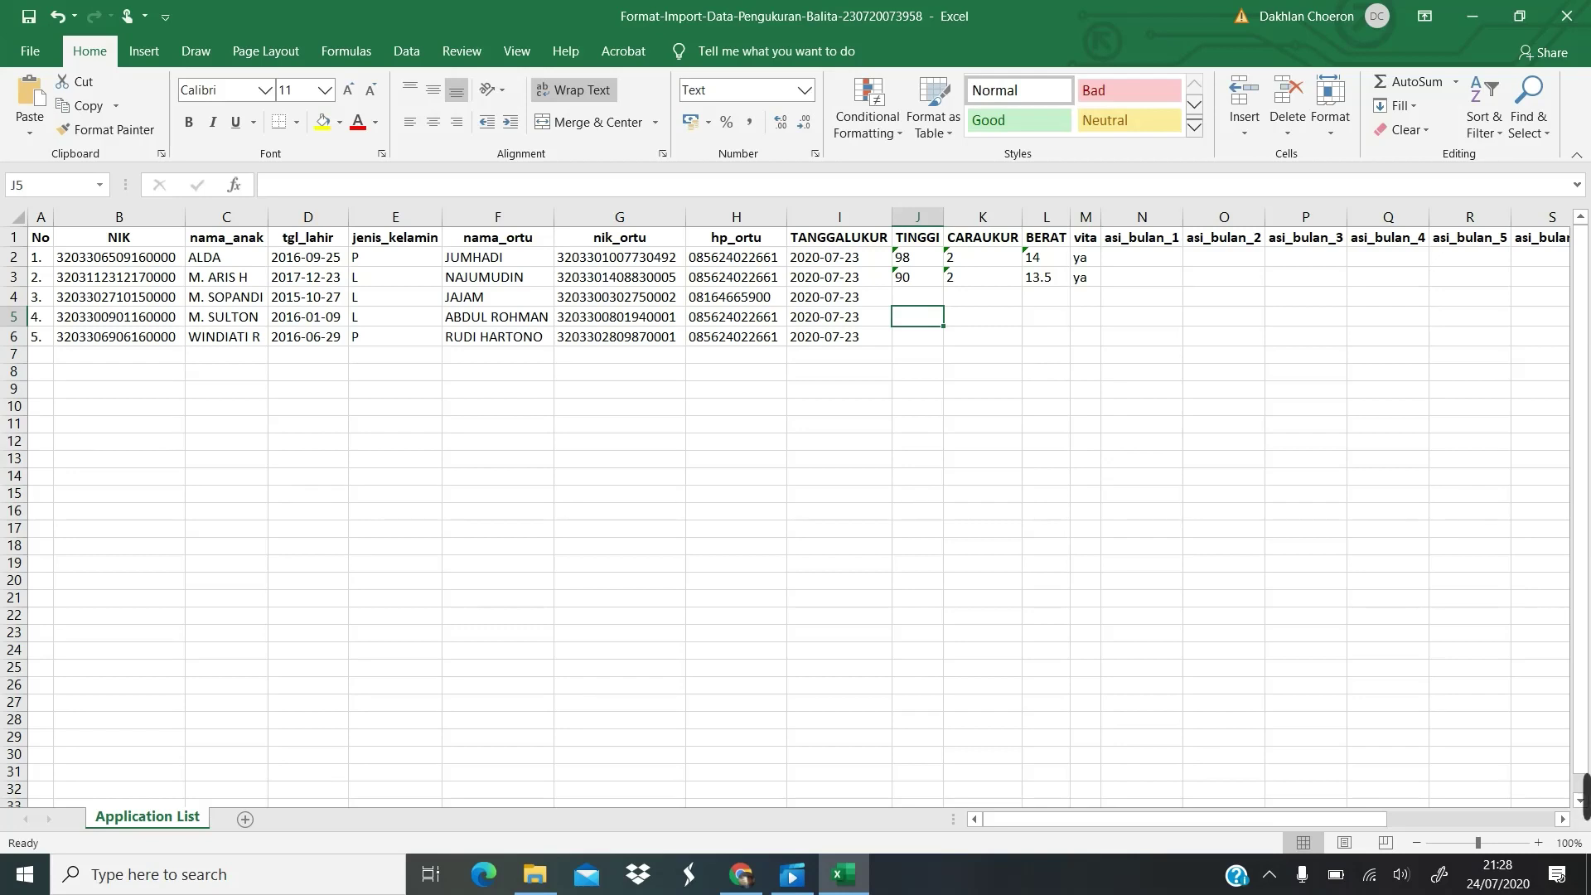
{"action": "type", "text": "96"}
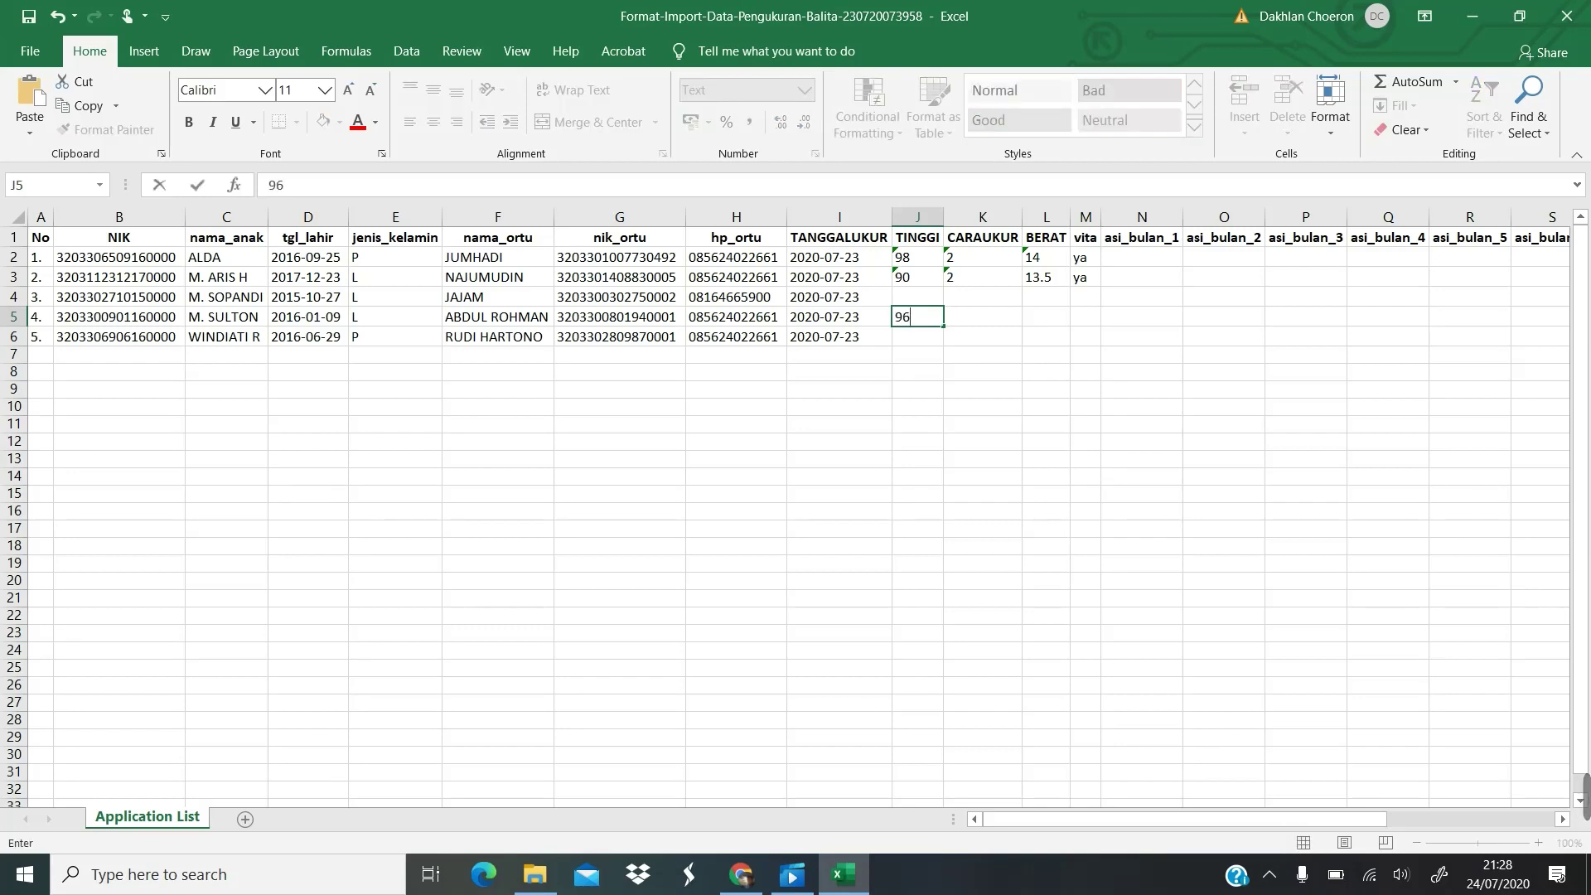
{"action": "left_click", "coordinate": [979, 323]}
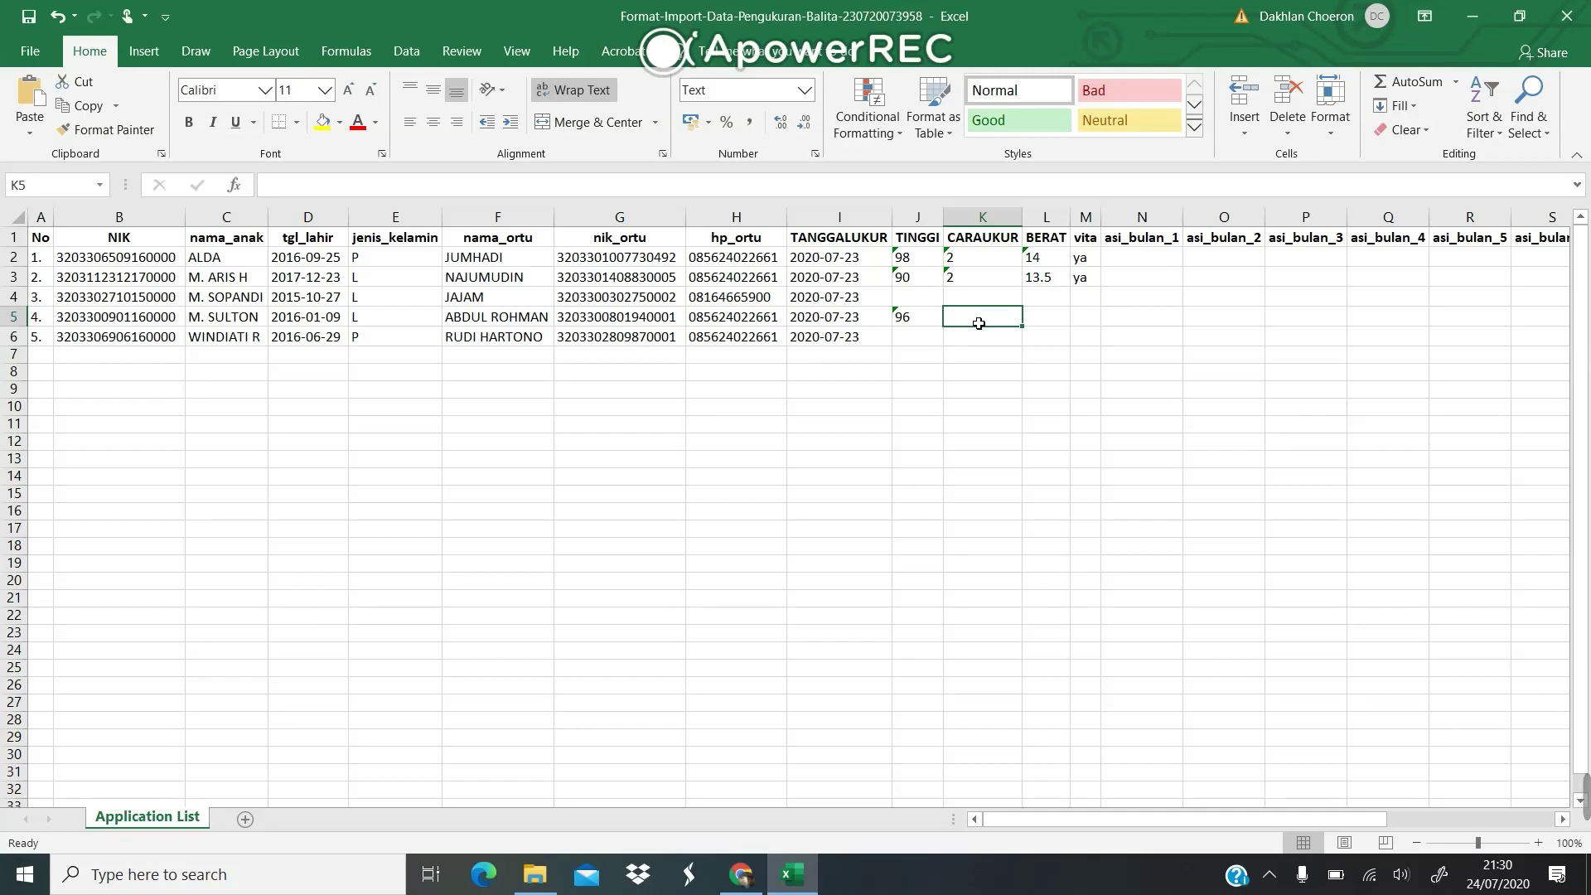
{"action": "type", "text": "2"}
{"action": "key", "text": "Tab"}
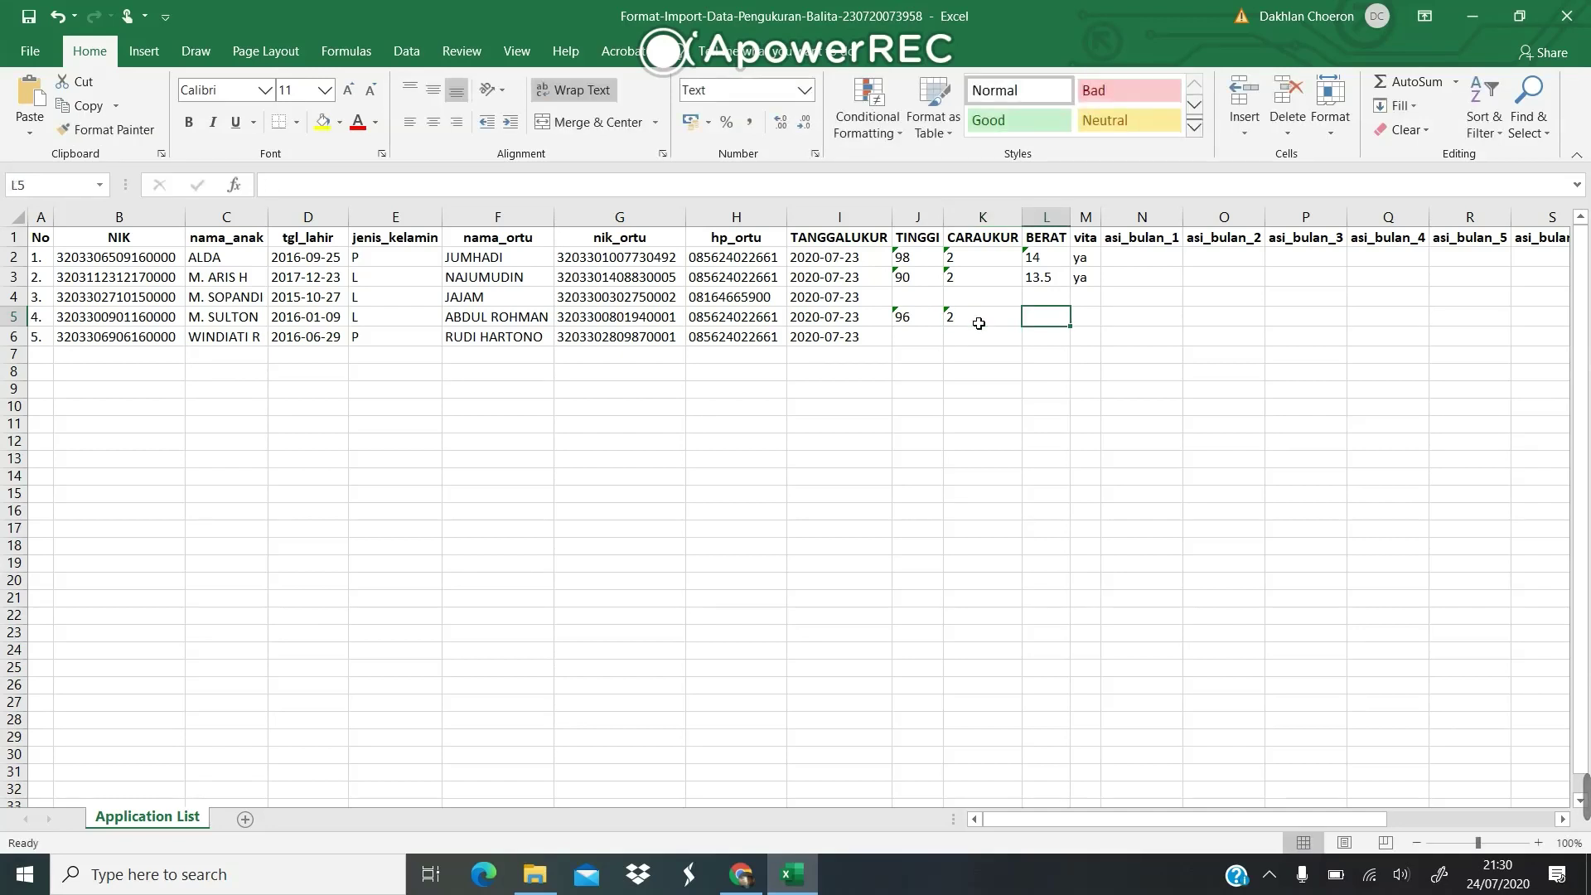
{"action": "type", "text": "15"}
{"action": "key", "text": "Tab"}
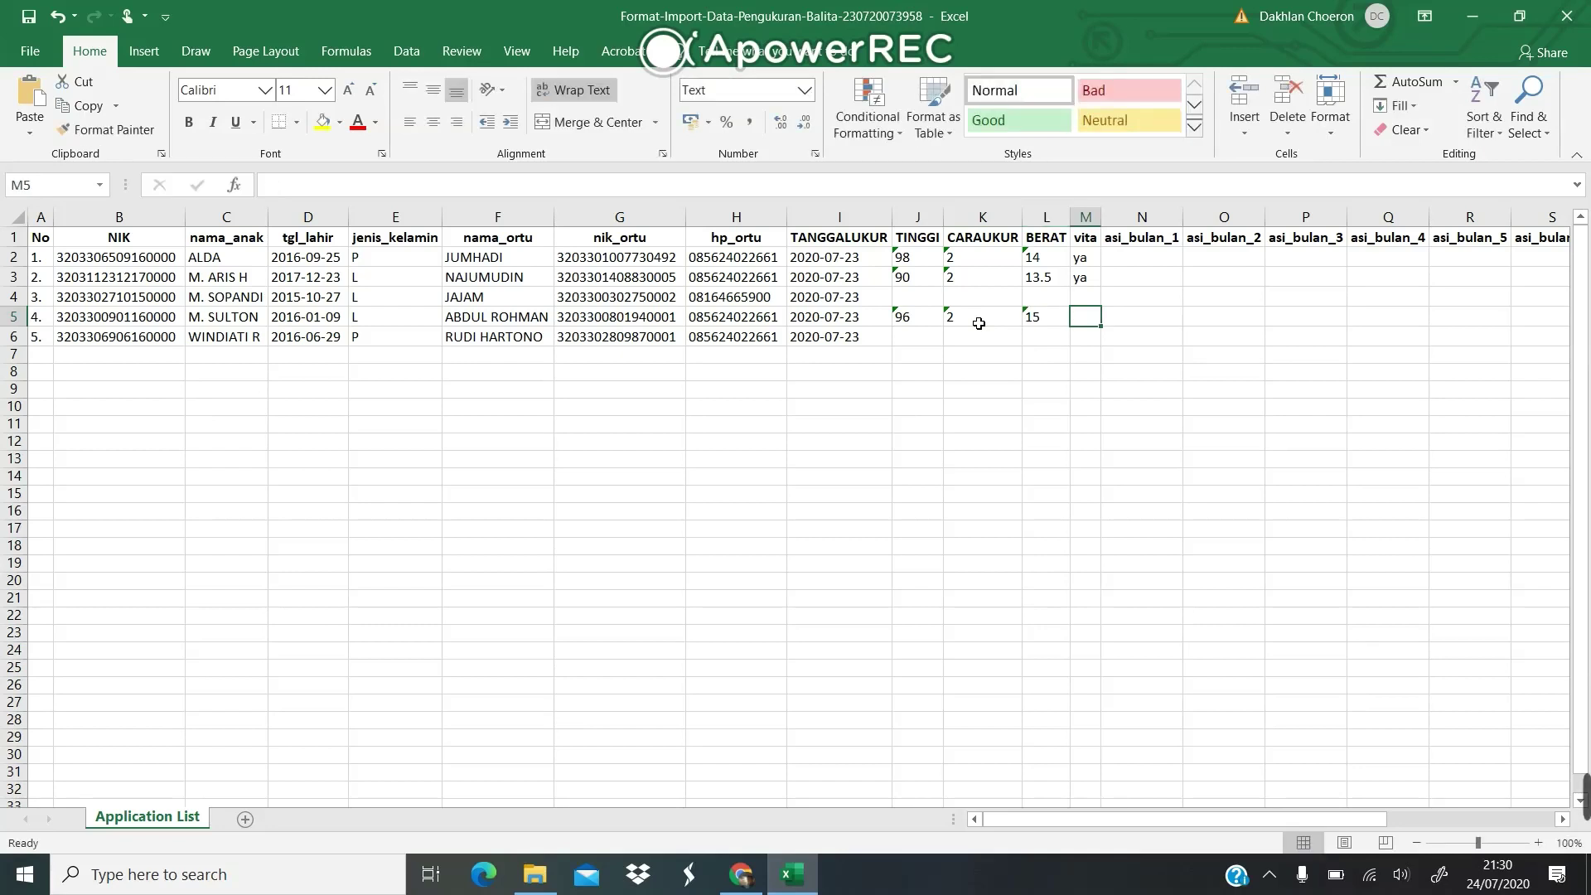
{"action": "type", "text": "ya"}
{"action": "key", "text": "Return"}
Step: Fill in row 6 with TINGGI 100, CARAUKUR 2, BERAT 16 and vita ya
{"action": "key", "text": "Left"}
{"action": "key", "text": "Left"}
{"action": "key", "text": "Left"}
{"action": "key", "text": "Left"}
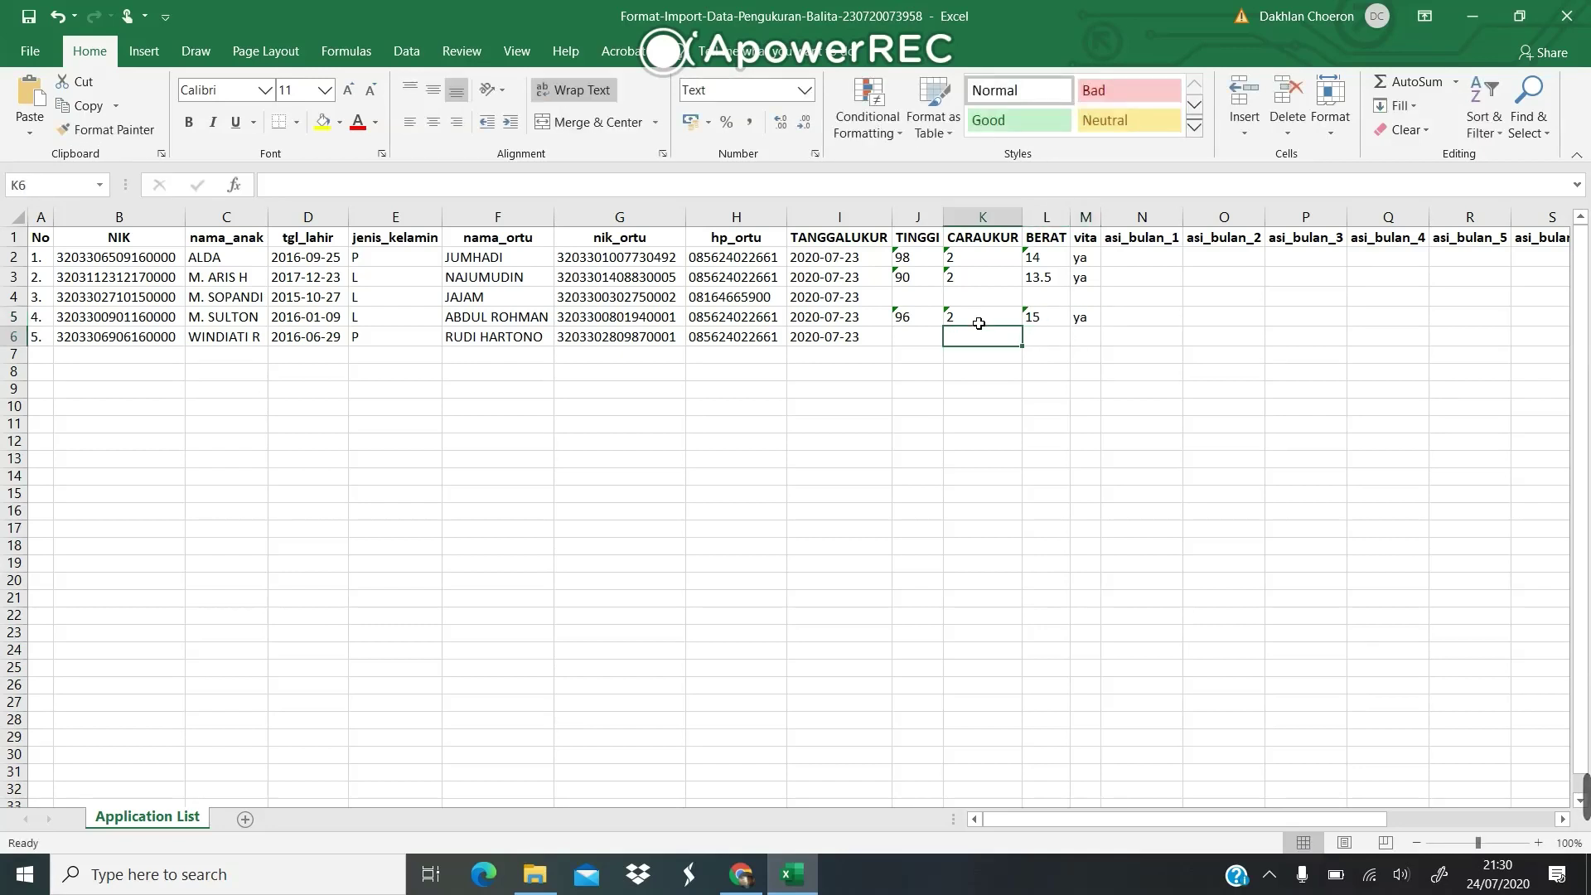
{"action": "key", "text": "Right"}
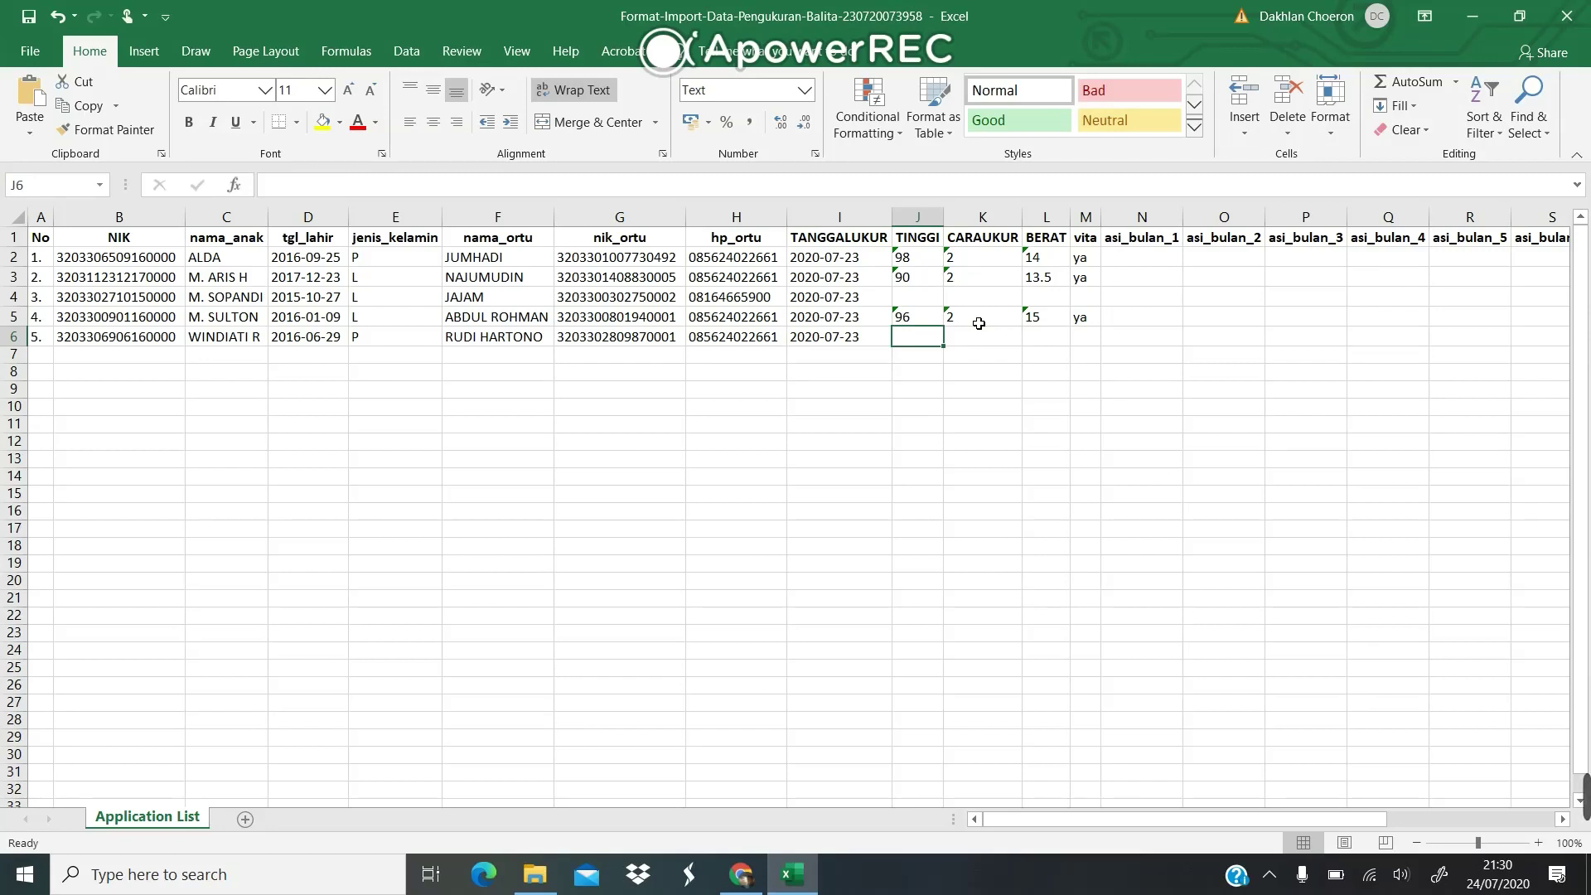
{"action": "type", "text": "100"}
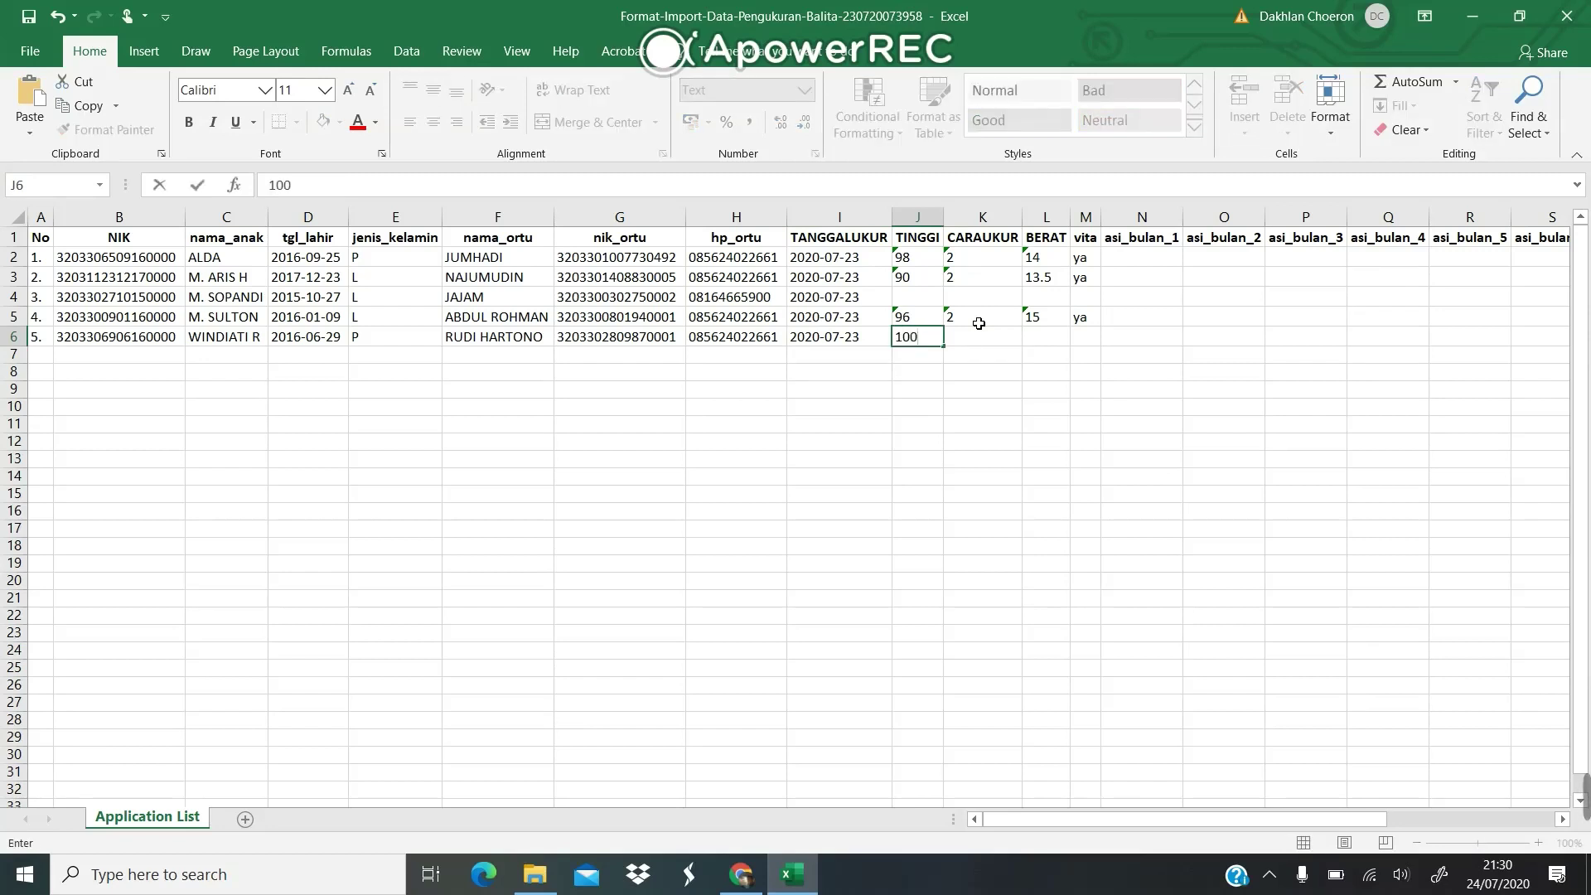
{"action": "key", "text": "Tab"}
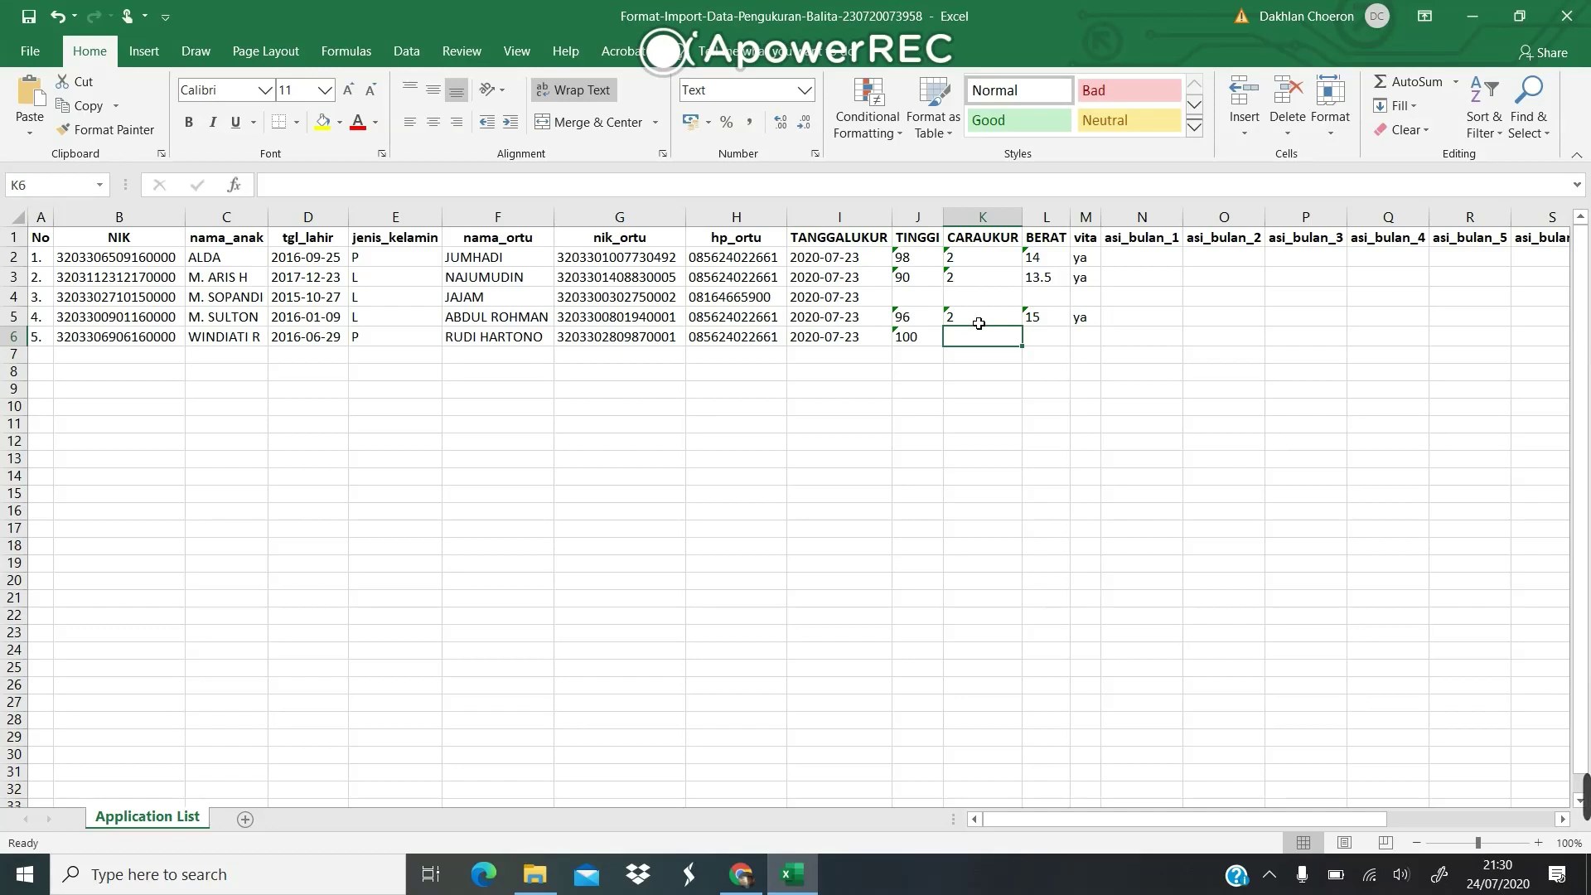
{"action": "type", "text": "2"}
{"action": "key", "text": "Tab"}
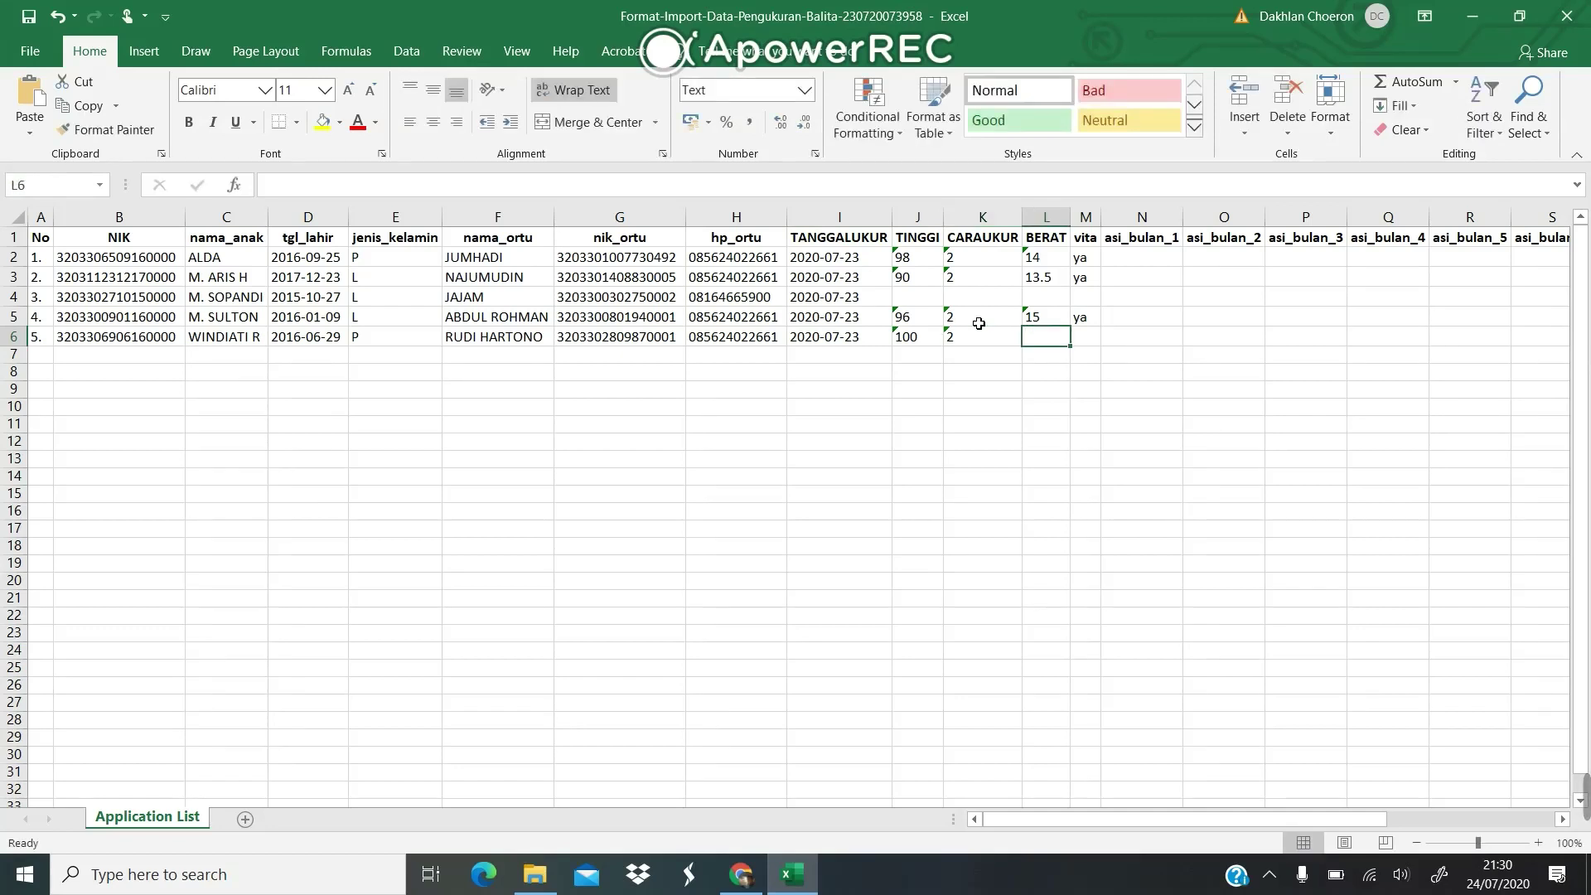
{"action": "type", "text": "16"}
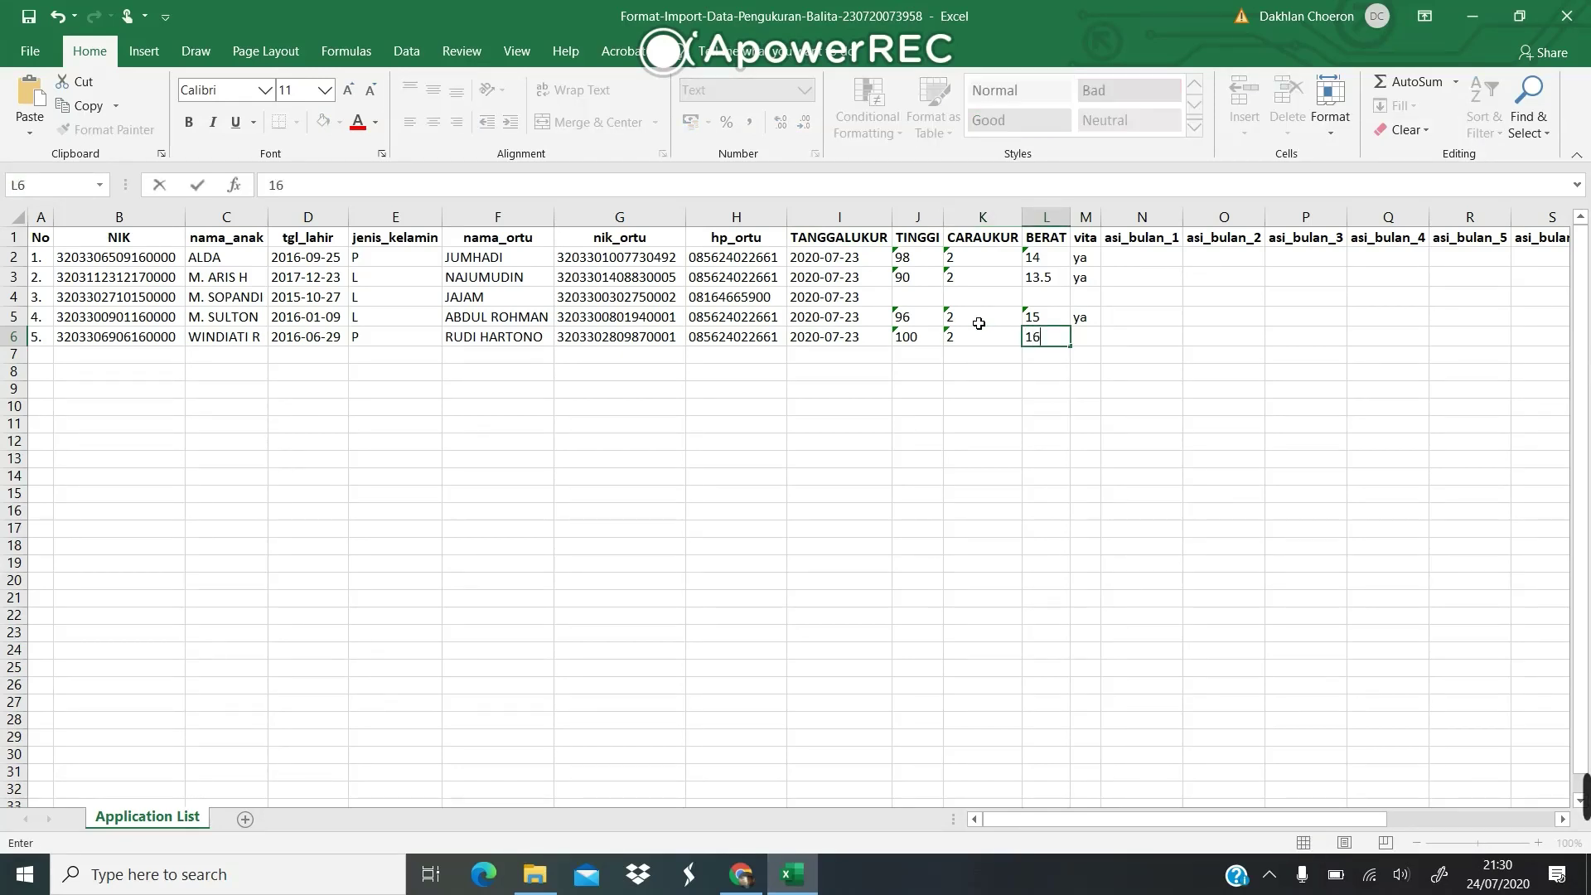
{"action": "key", "text": "Tab"}
{"action": "type", "text": "ya"}
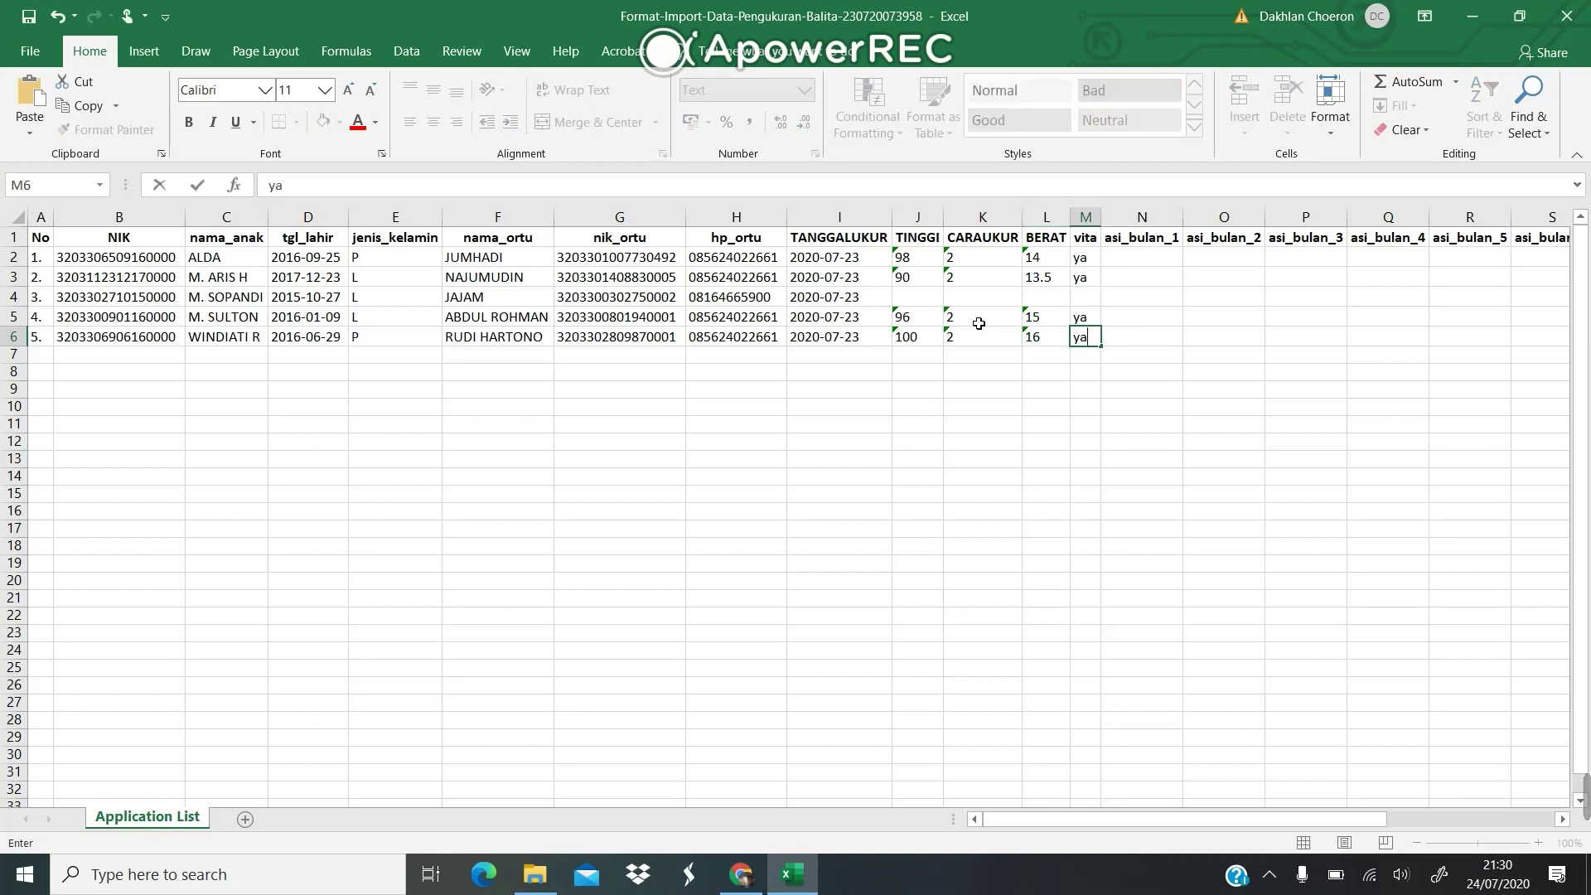
Step: Fill in row 2 with pemberian_ke 2, sumber_pmt 1, pemberian_pusat 84 and tahun_produksi 2019
{"action": "key", "text": "Tab"}
{"action": "key", "text": "Up"}
{"action": "key", "text": "Up"}
{"action": "key", "text": "Up"}
{"action": "key", "text": "Up"}
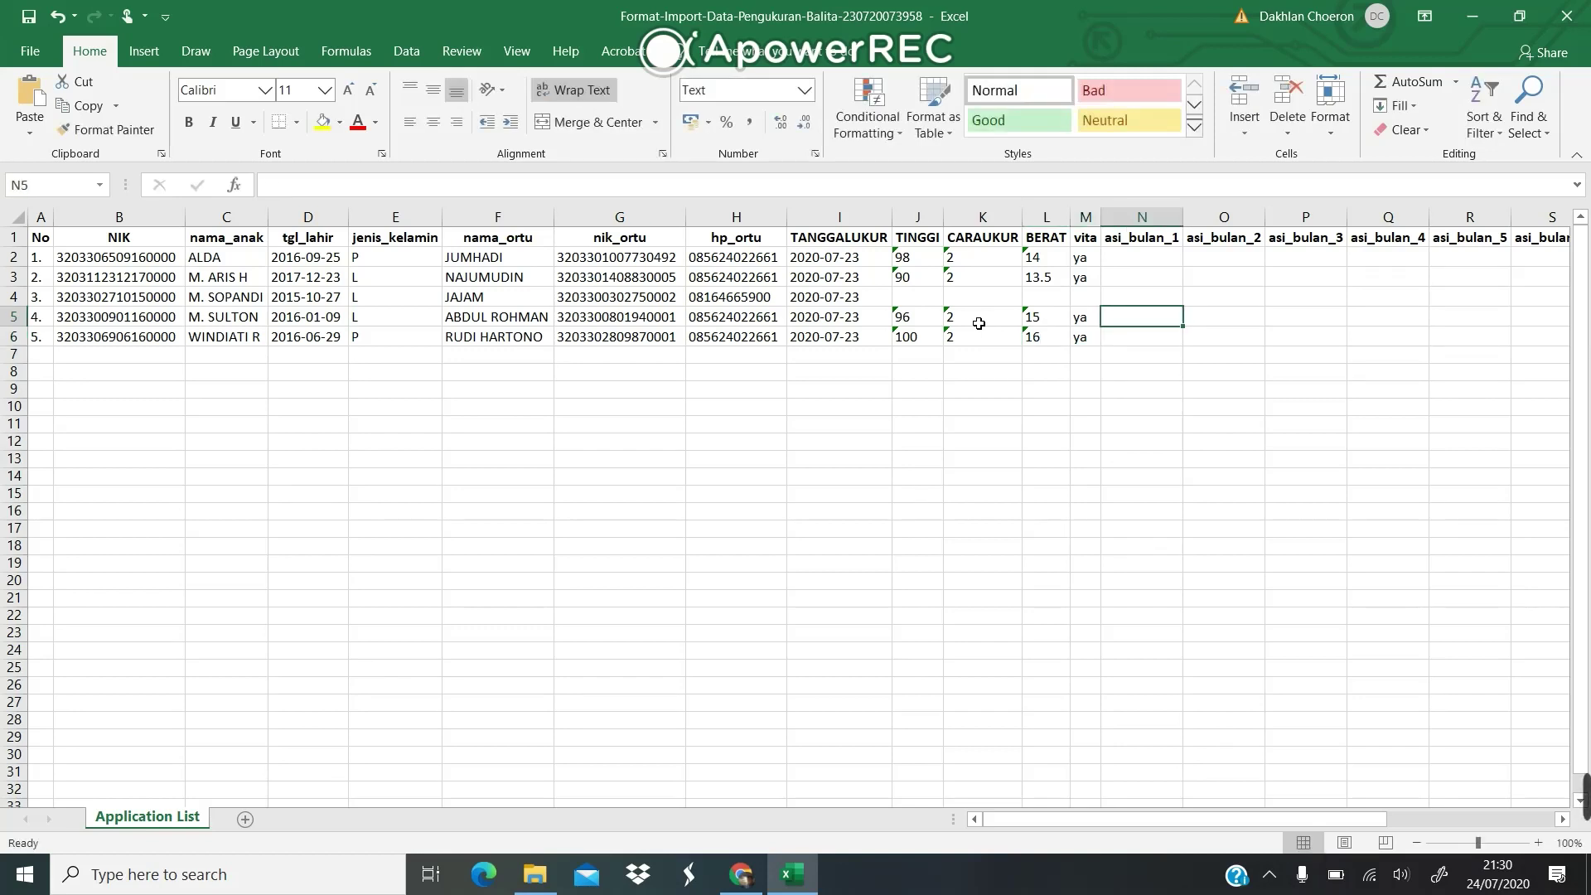
{"action": "key", "text": "Right"}
{"action": "key", "text": "Right"}
{"action": "key", "text": "Right"}
{"action": "key", "text": "Right"}
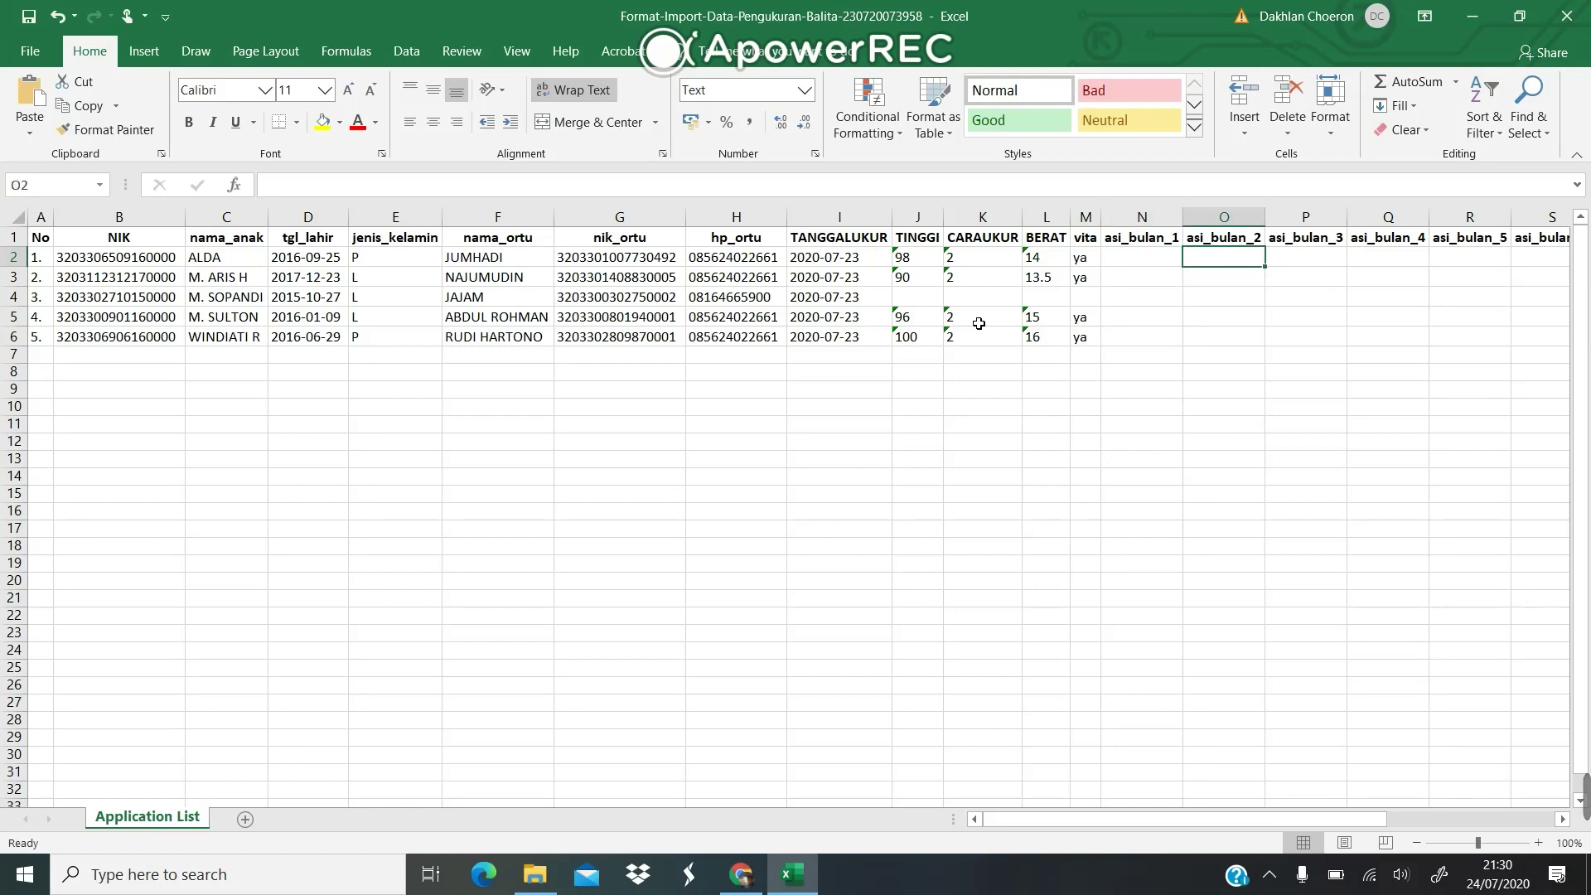
{"action": "key", "text": "Right"}
{"action": "key", "text": "Right"}
{"action": "key", "text": "Right"}
{"action": "key", "text": "Right"}
{"action": "key", "text": "Right"}
{"action": "key", "text": "Right"}
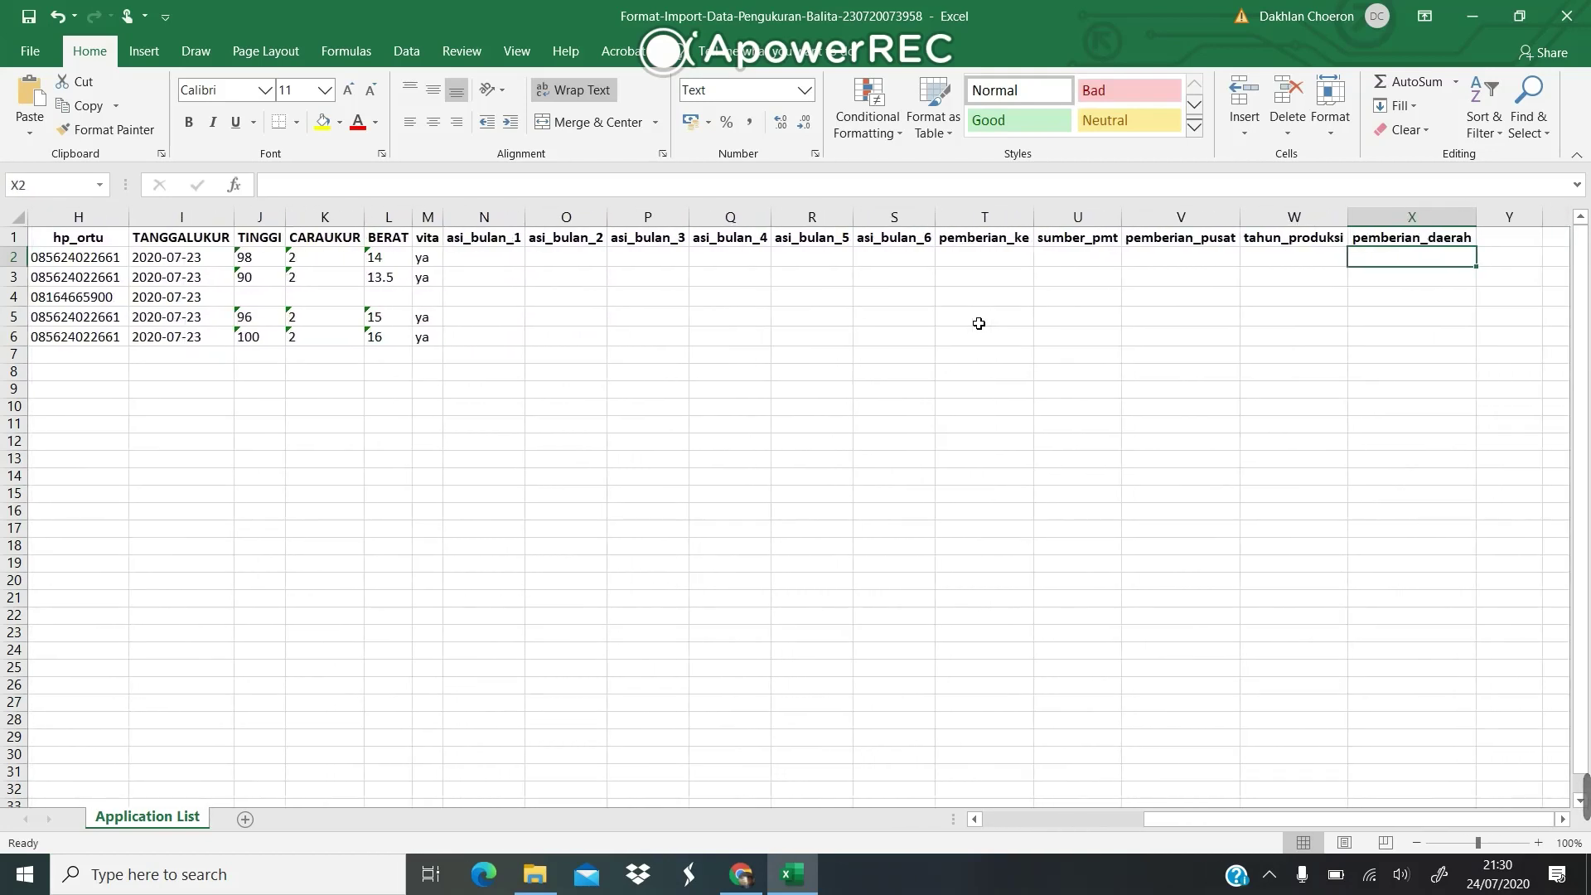
{"action": "key", "text": "Left"}
{"action": "key", "text": "Left"}
{"action": "key", "text": "Left"}
{"action": "key", "text": "Left"}
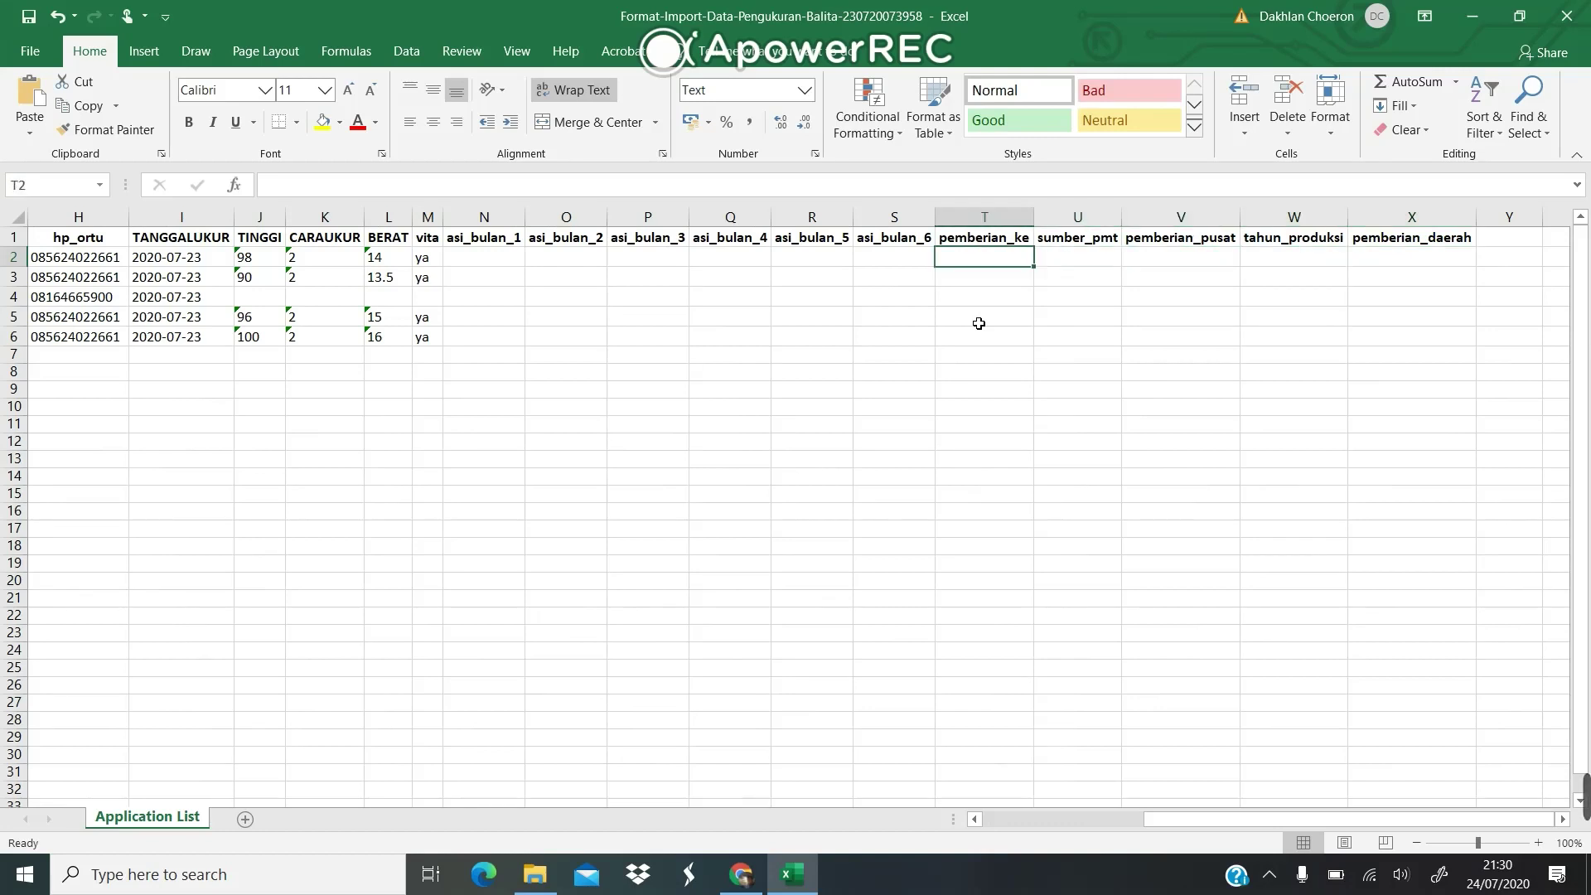
{"action": "type", "text": "2"}
{"action": "key", "text": "Tab"}
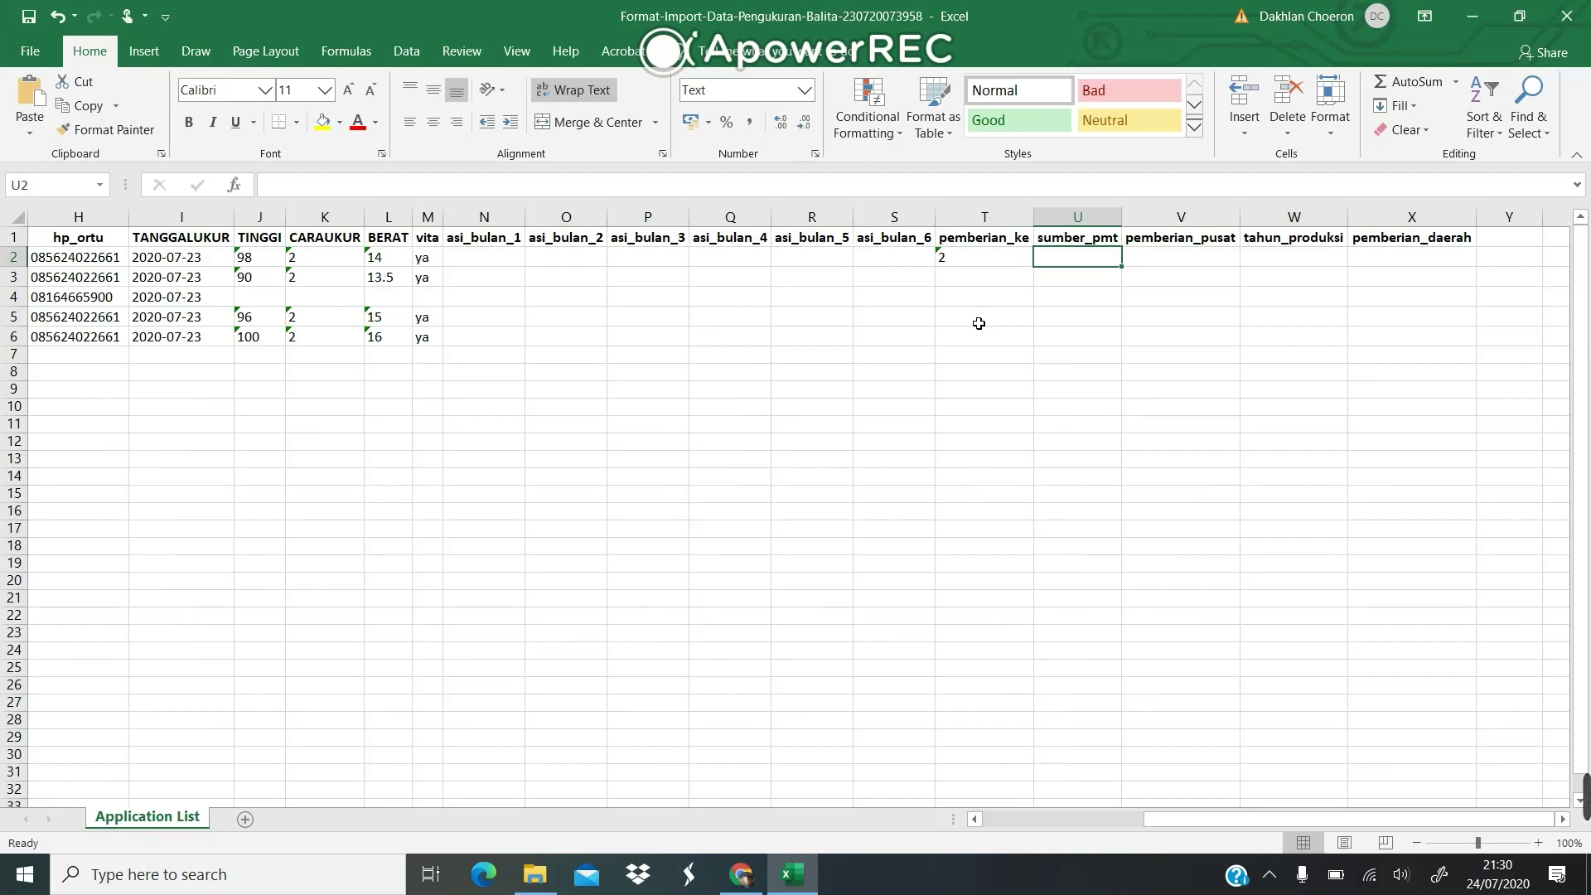
{"action": "type", "text": "1"}
{"action": "key", "text": "Tab"}
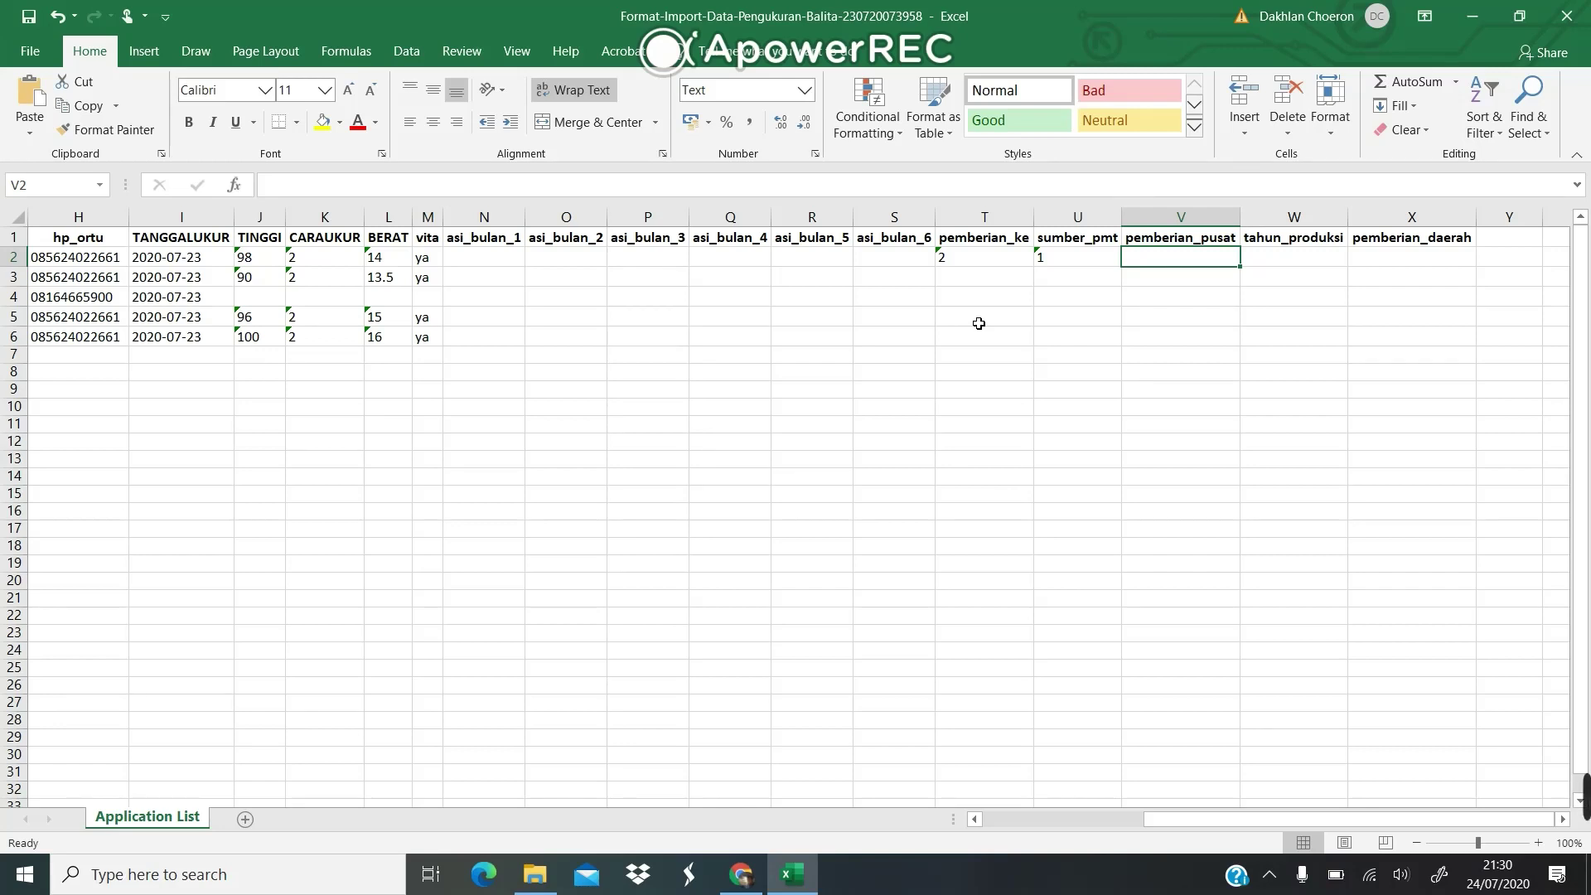
{"action": "type", "text": "84"}
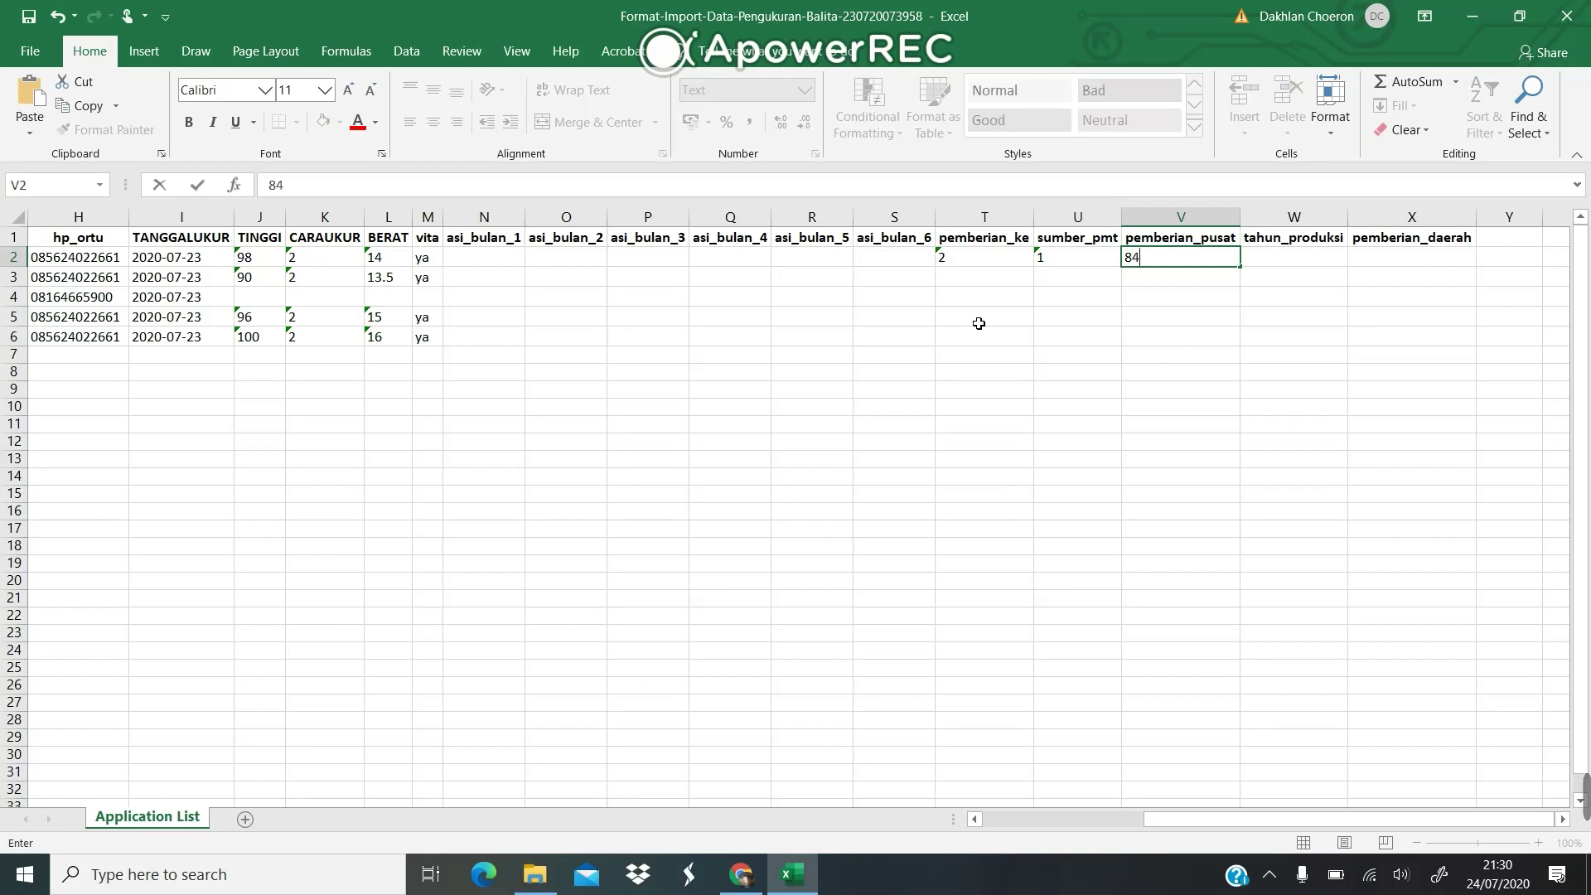
{"action": "key", "text": "Tab"}
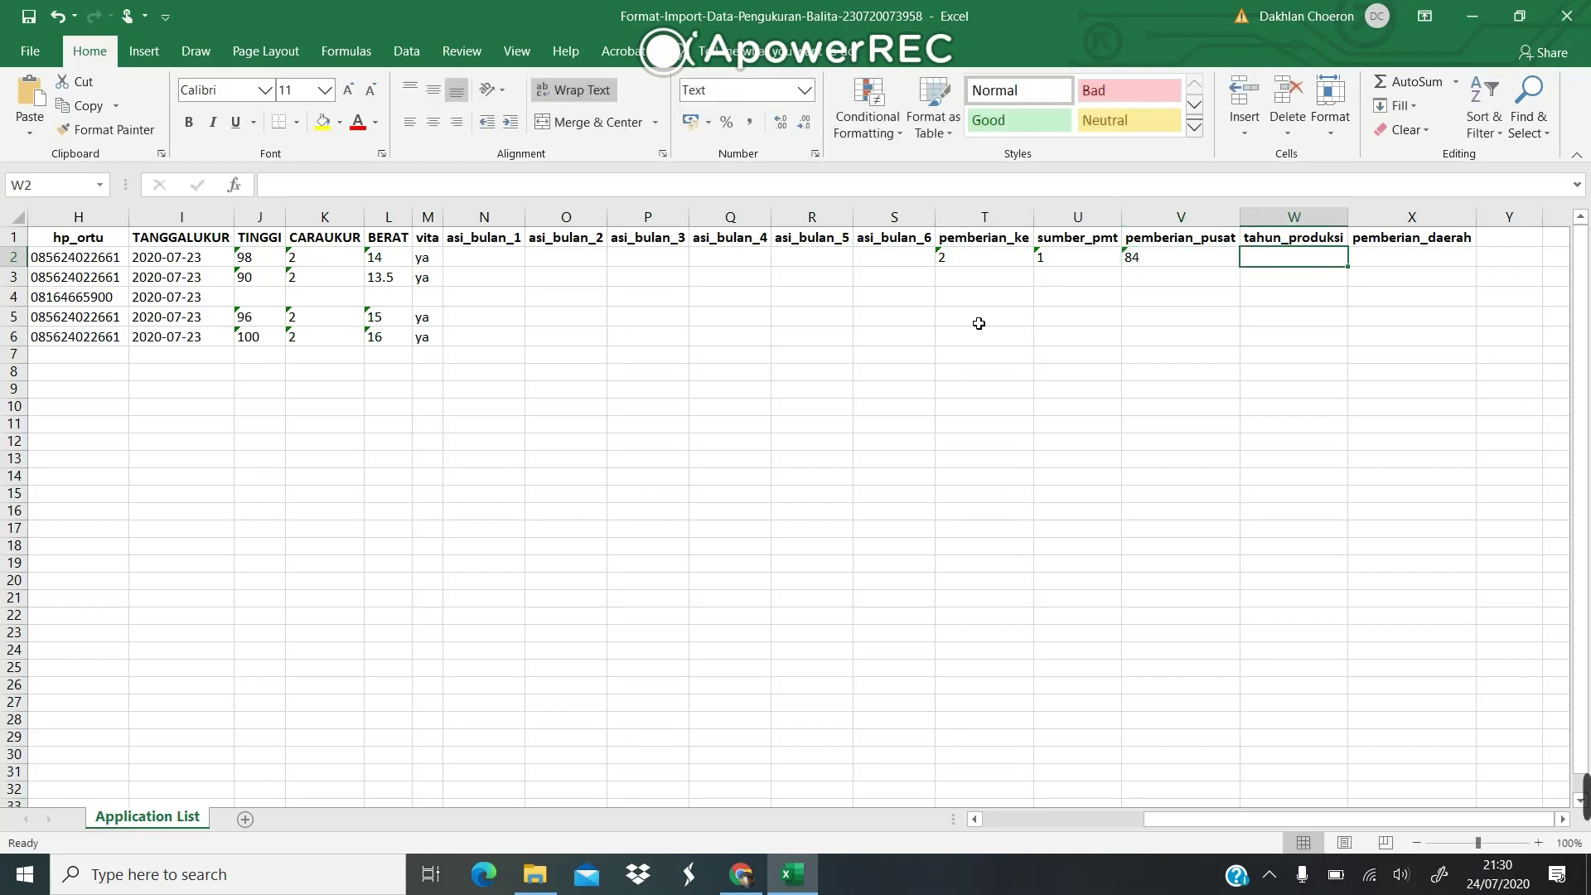
{"action": "type", "text": "2019"}
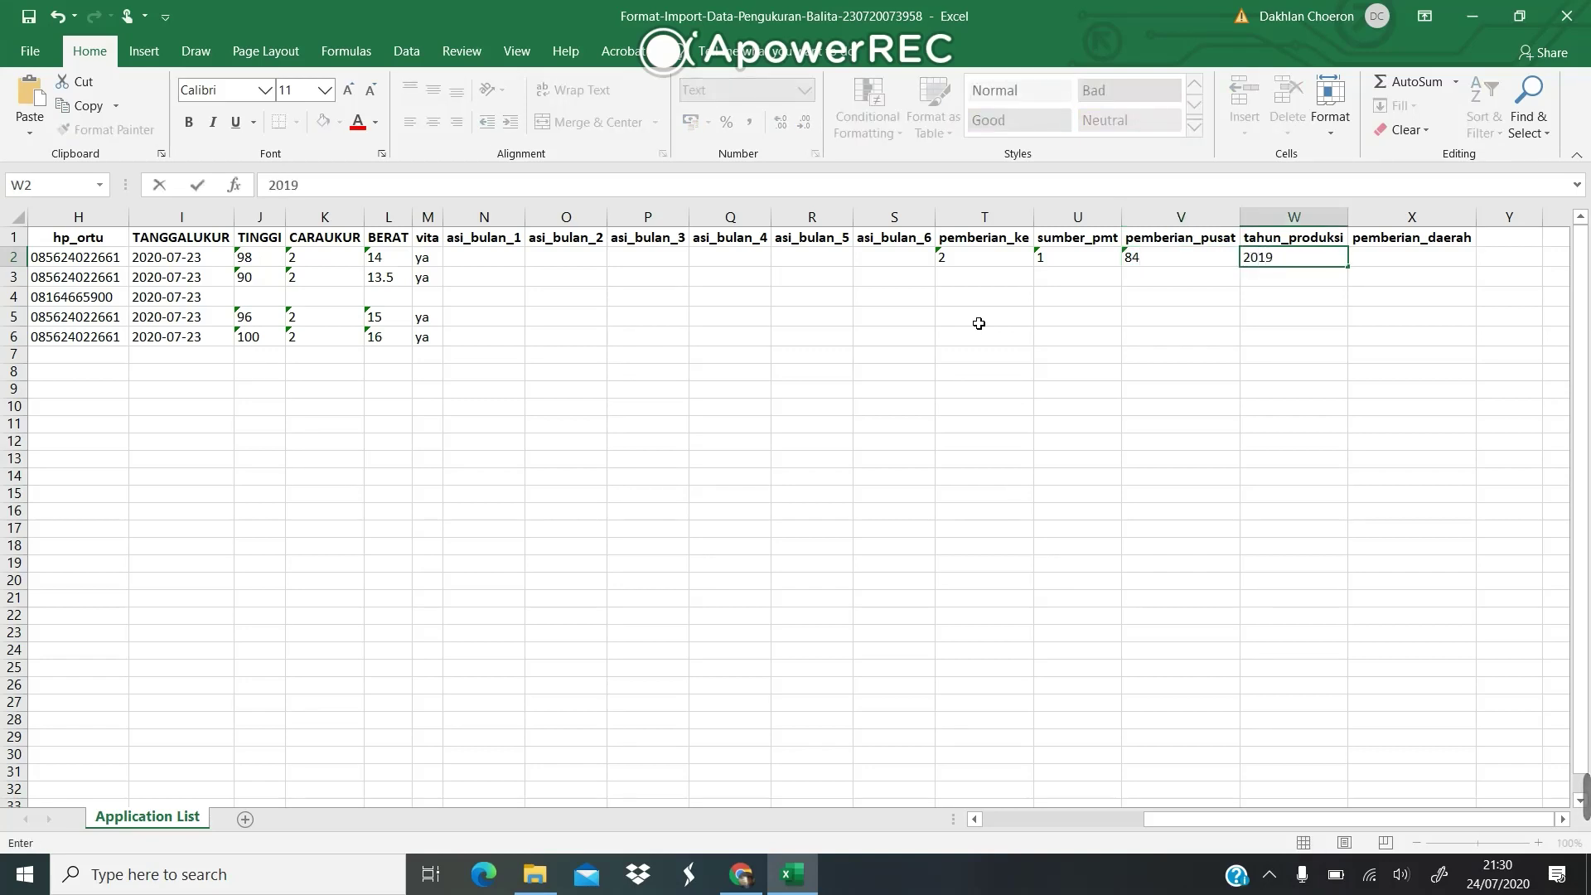
{"action": "key", "text": "Tab"}
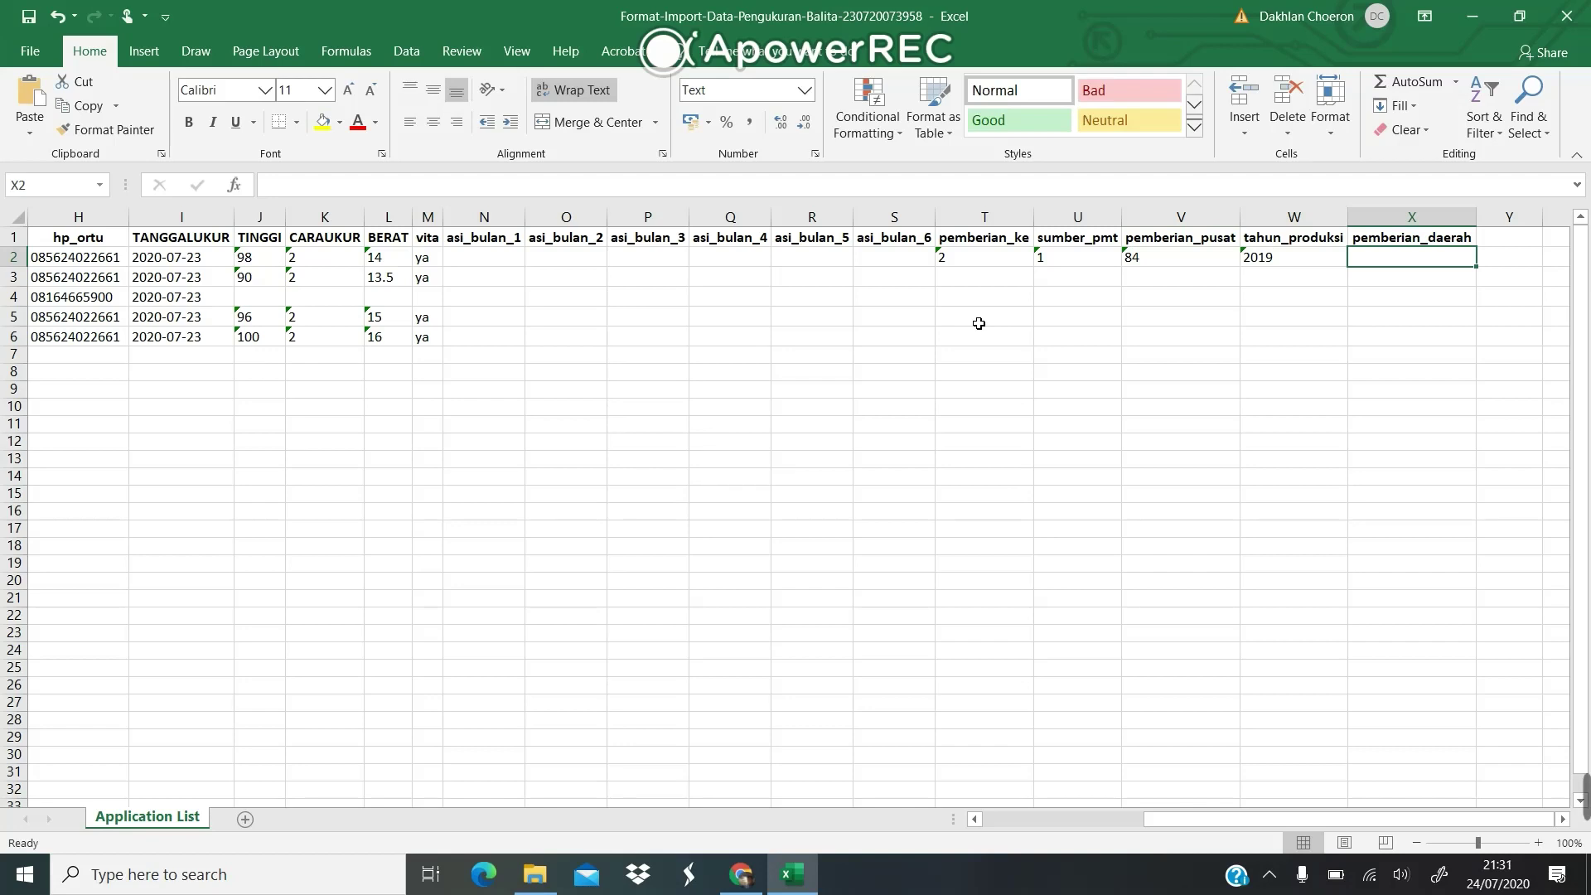
Step: Delete the whole of row 4, the child without height and weight entries
{"action": "key", "text": "Left"}
{"action": "key", "text": "Left"}
{"action": "key", "text": "Left"}
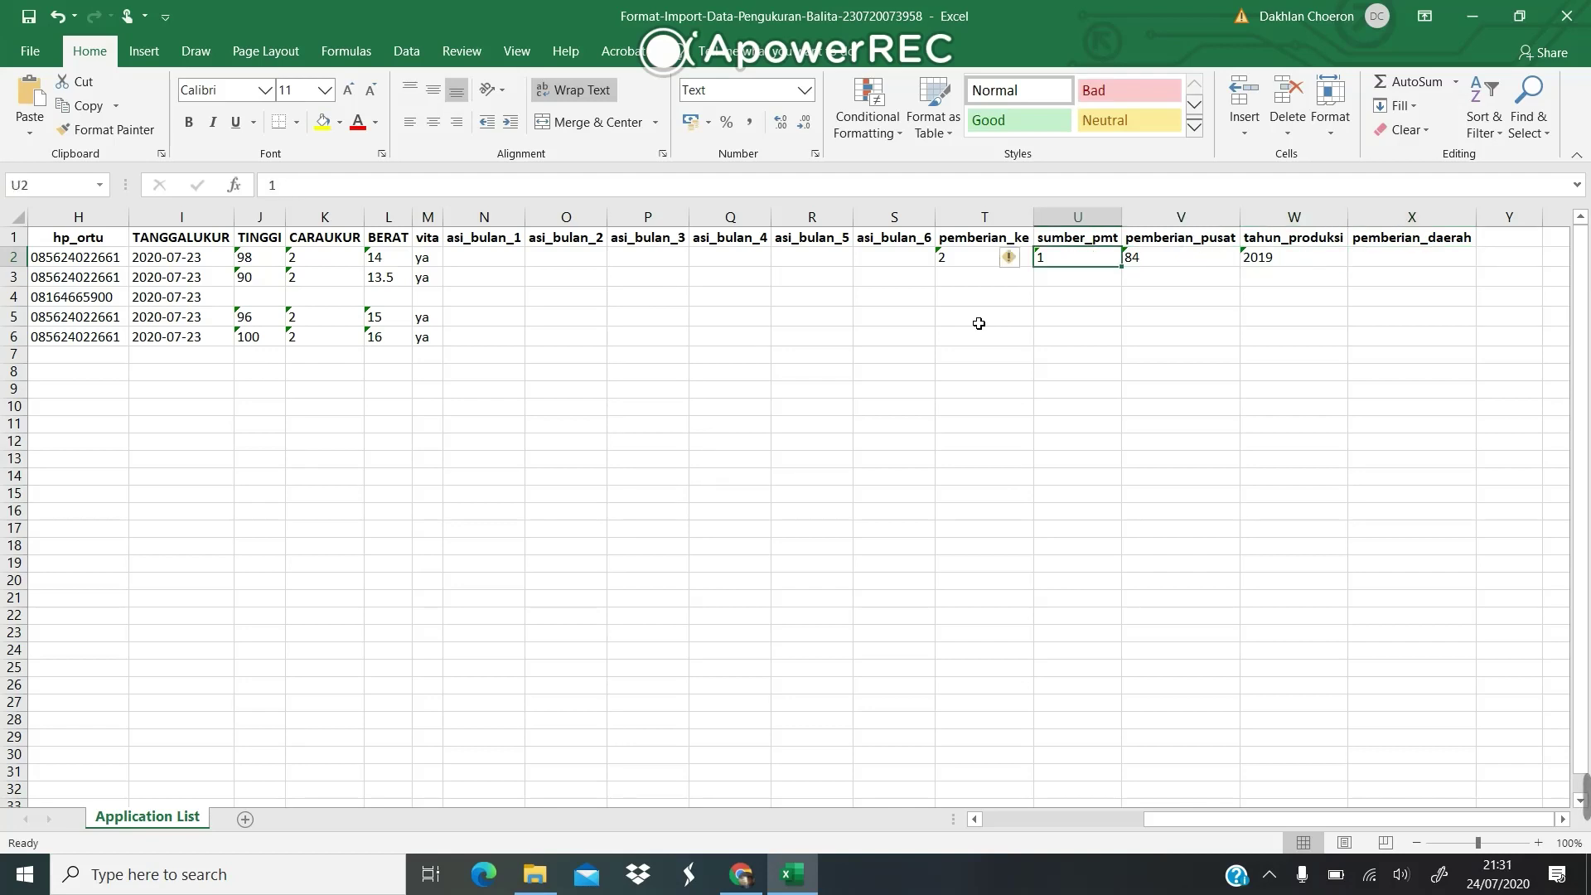
{"action": "key", "text": "Down"}
{"action": "key", "text": "Left"}
{"action": "key", "text": "Left"}
{"action": "key", "text": "Left"}
{"action": "key", "text": "Left"}
{"action": "key", "text": "Left"}
{"action": "key", "text": "Left"}
{"action": "key", "text": "Left"}
{"action": "key", "text": "Left"}
{"action": "key", "text": "Left"}
{"action": "key", "text": "Left"}
{"action": "key", "text": "Left"}
{"action": "key", "text": "Left"}
{"action": "key", "text": "Left"}
{"action": "key", "text": "Left"}
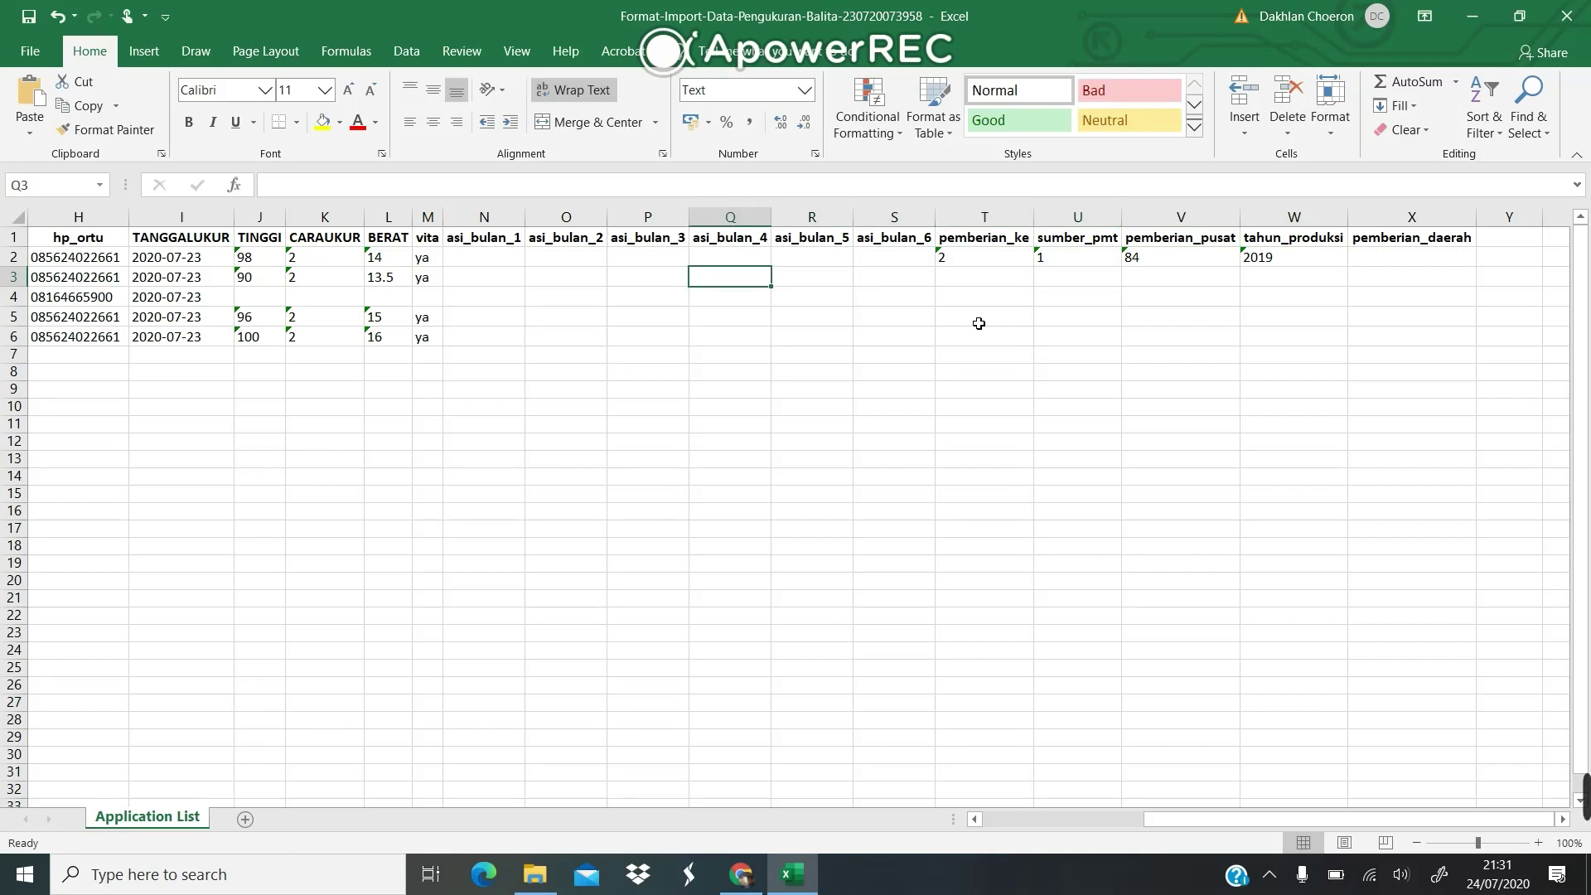
{"action": "key", "text": "Left"}
{"action": "key", "text": "Left"}
{"action": "key", "text": "Left"}
{"action": "key", "text": "Left"}
{"action": "key", "text": "Left"}
{"action": "key", "text": "Left"}
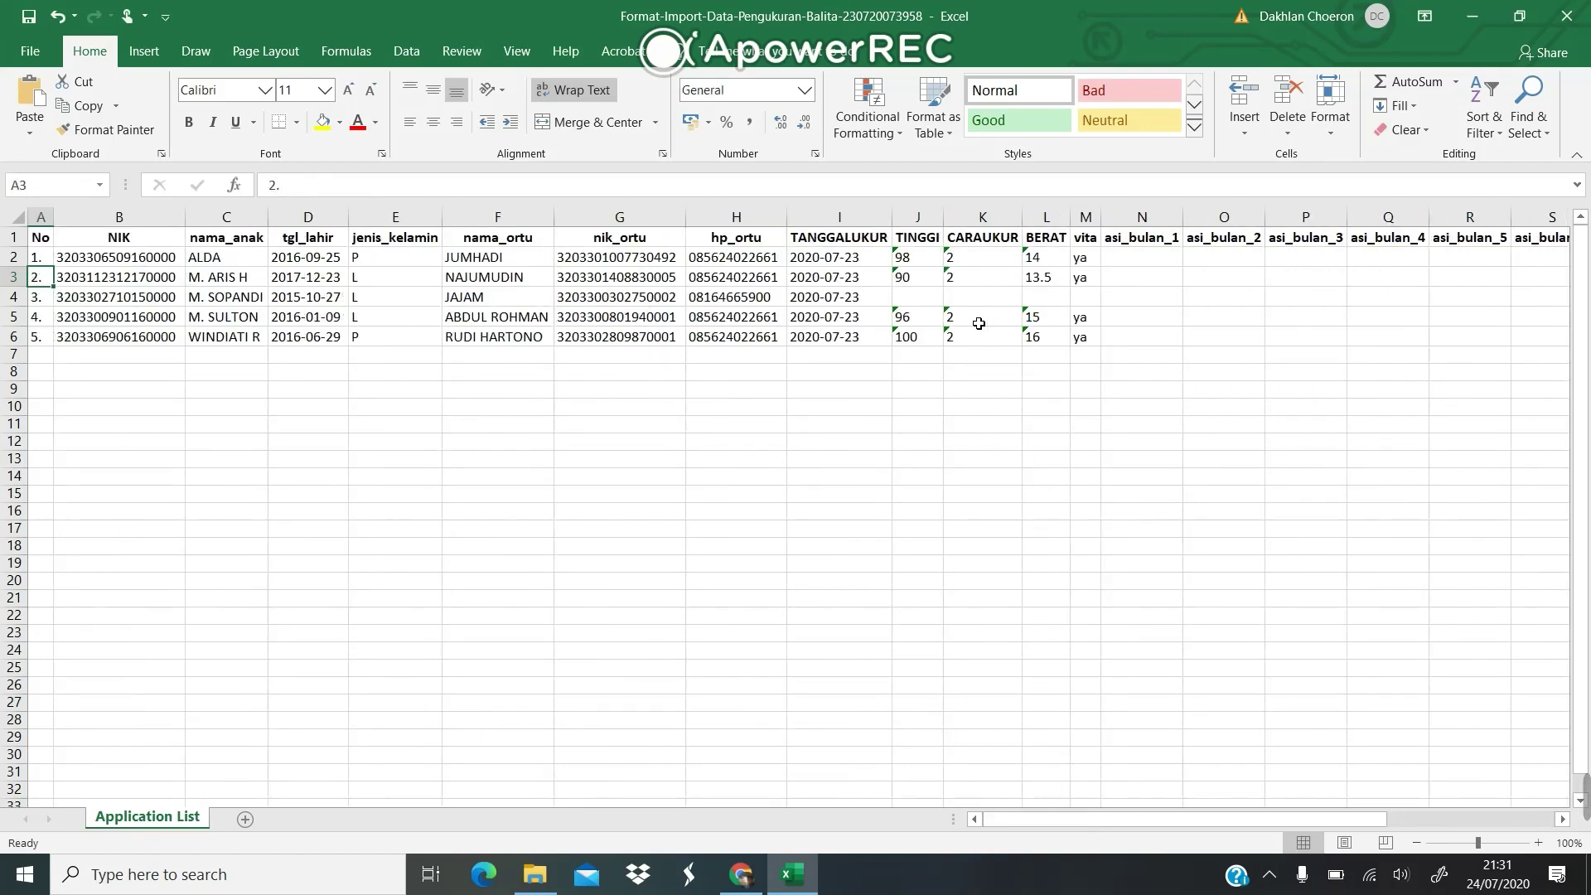
{"action": "left_click", "coordinate": [29, 303]}
{"action": "right_click", "coordinate": [28, 313]}
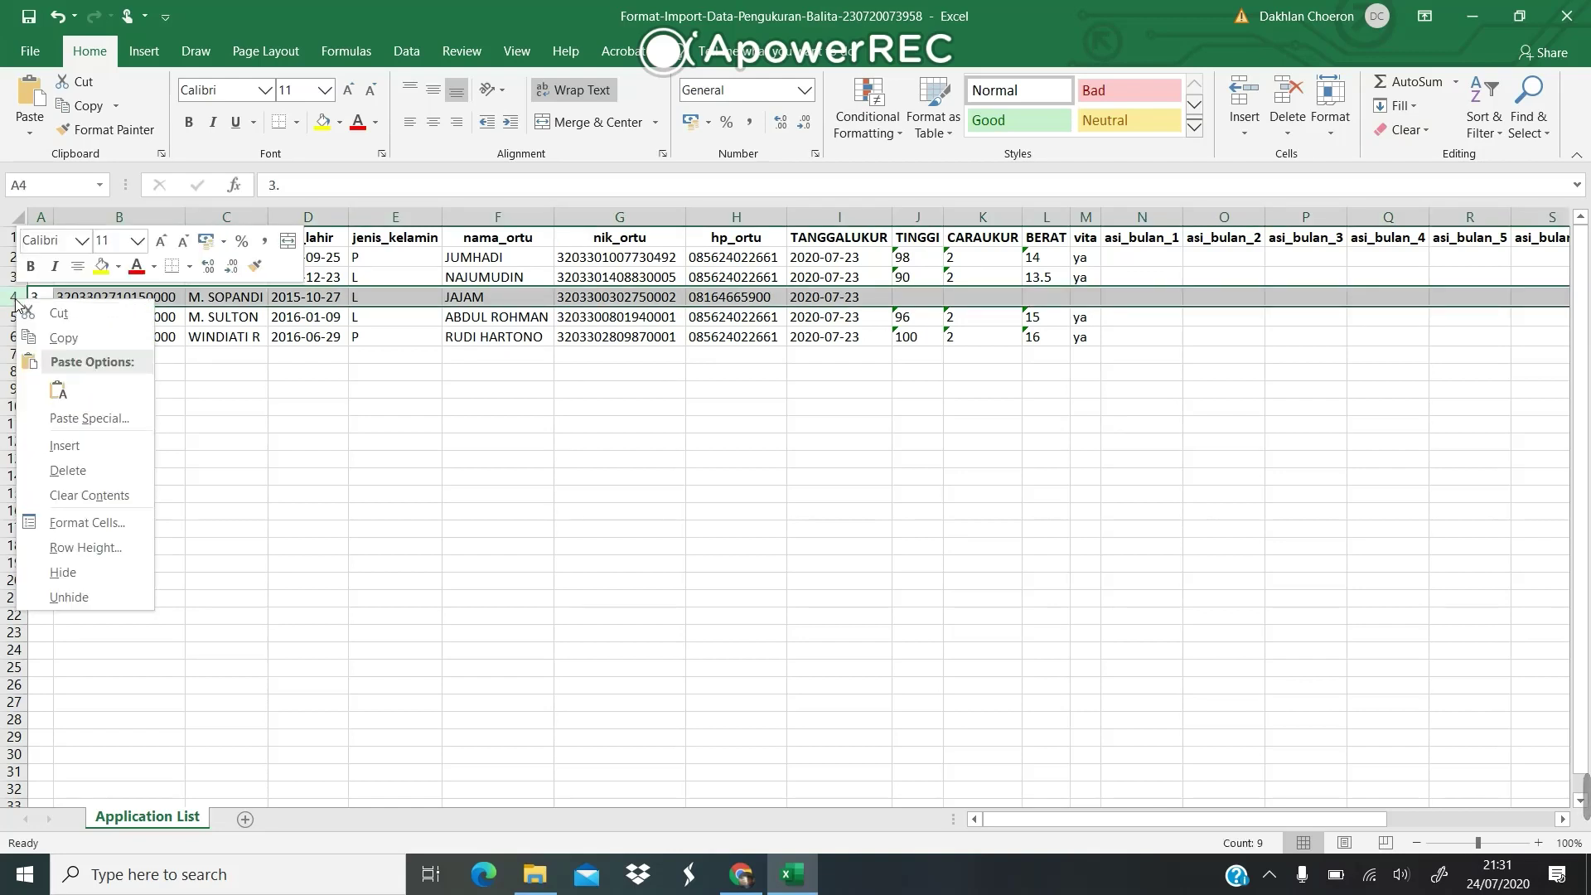
{"action": "left_click", "coordinate": [89, 471]}
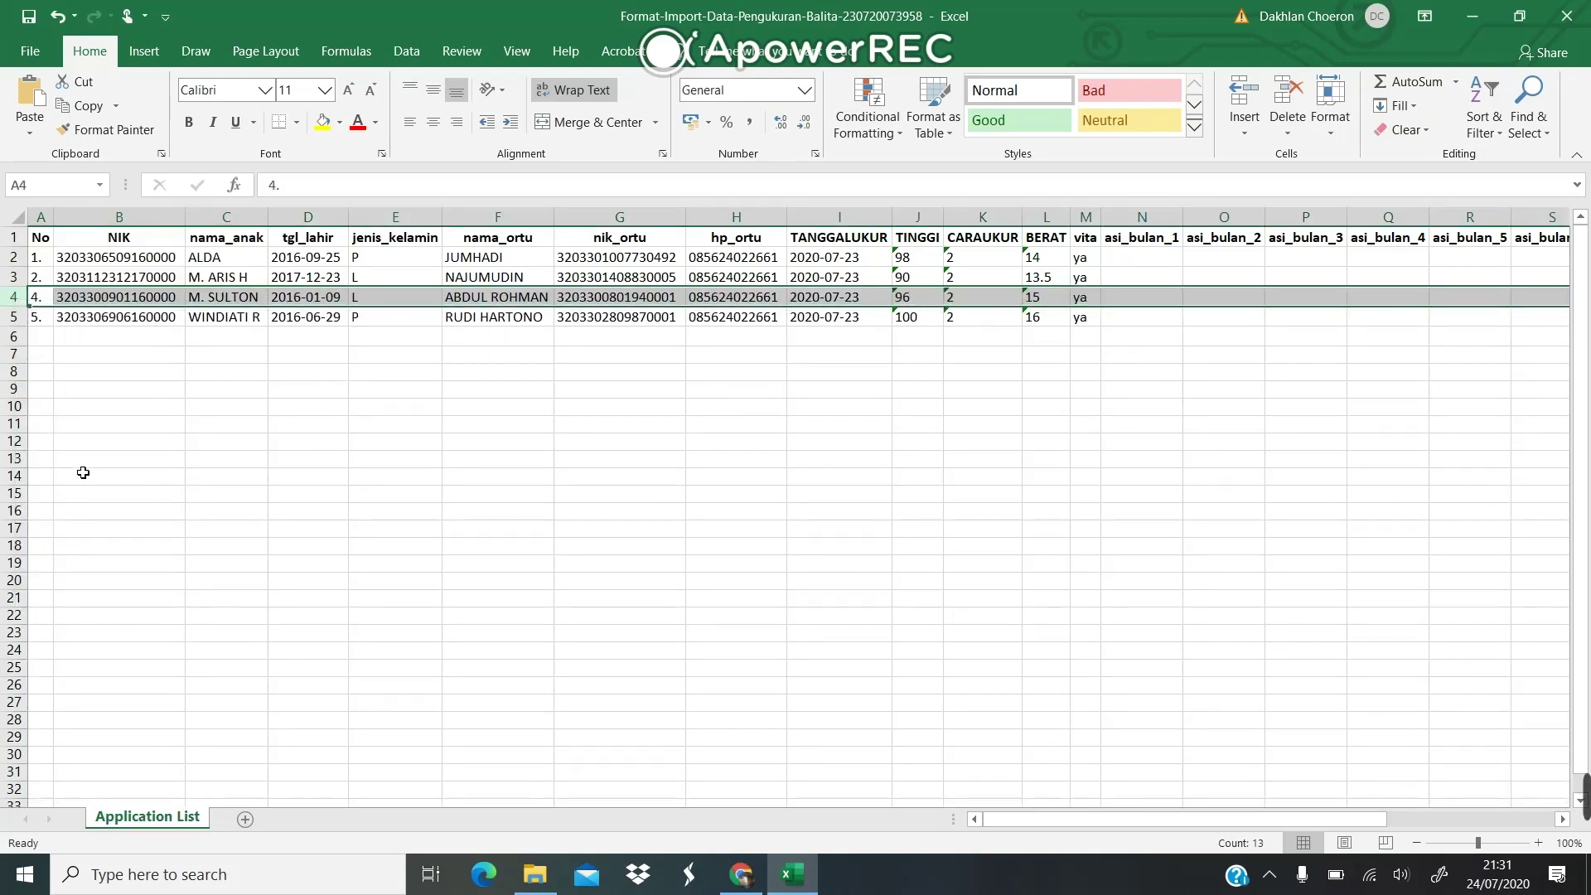
{"action": "left_click", "coordinate": [344, 426]}
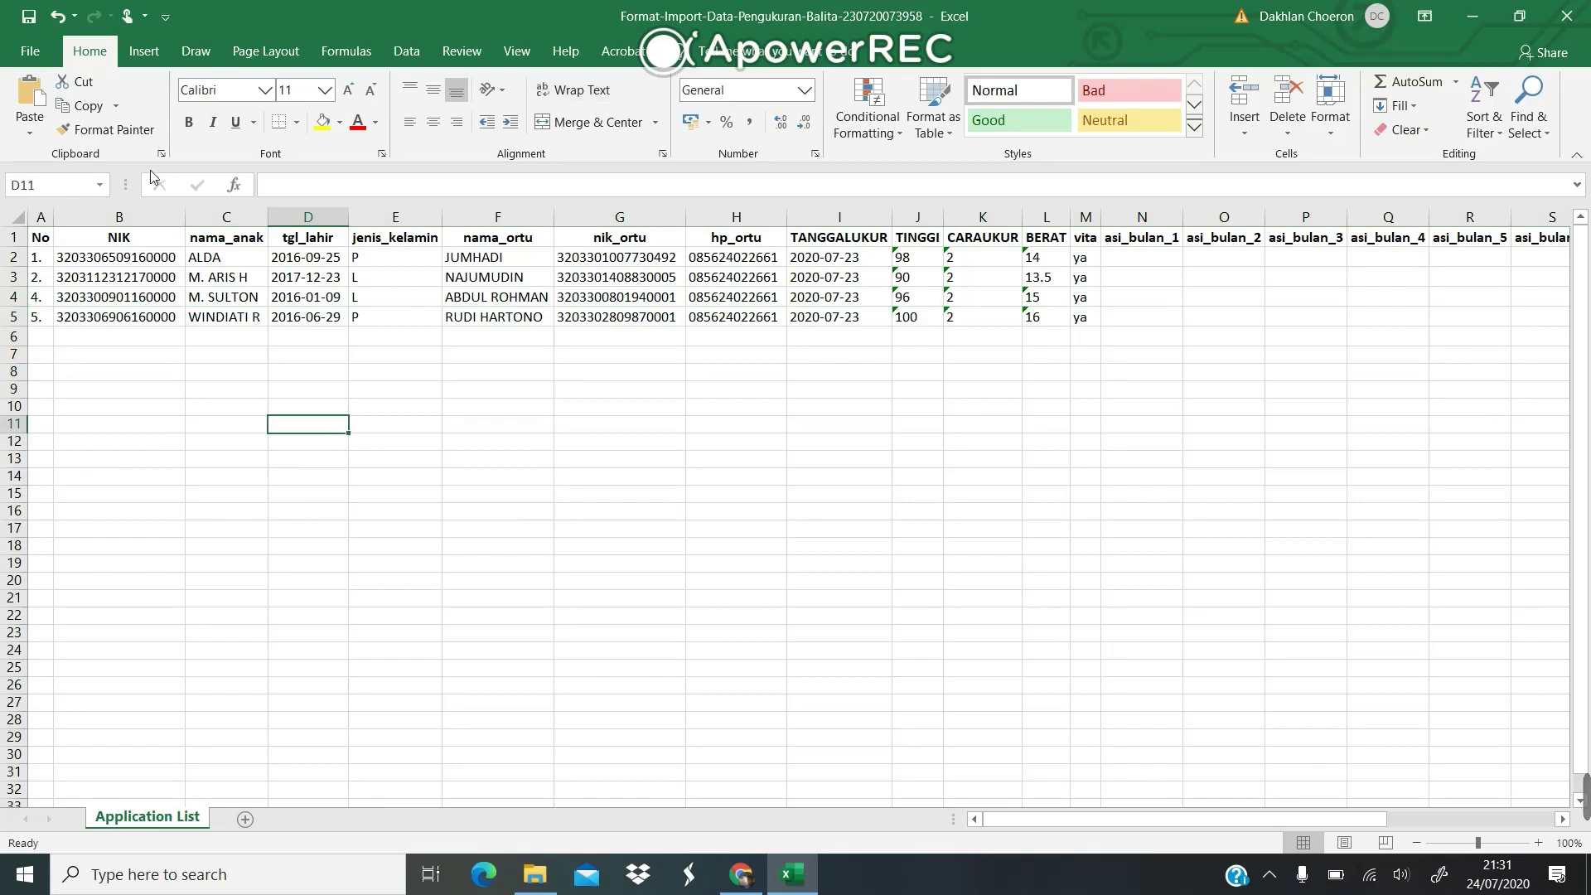
Step: Save the workbook in the Documents folder as an Excel 97-2003 Workbook named ukur Juli
{"action": "left_click", "coordinate": [31, 55]}
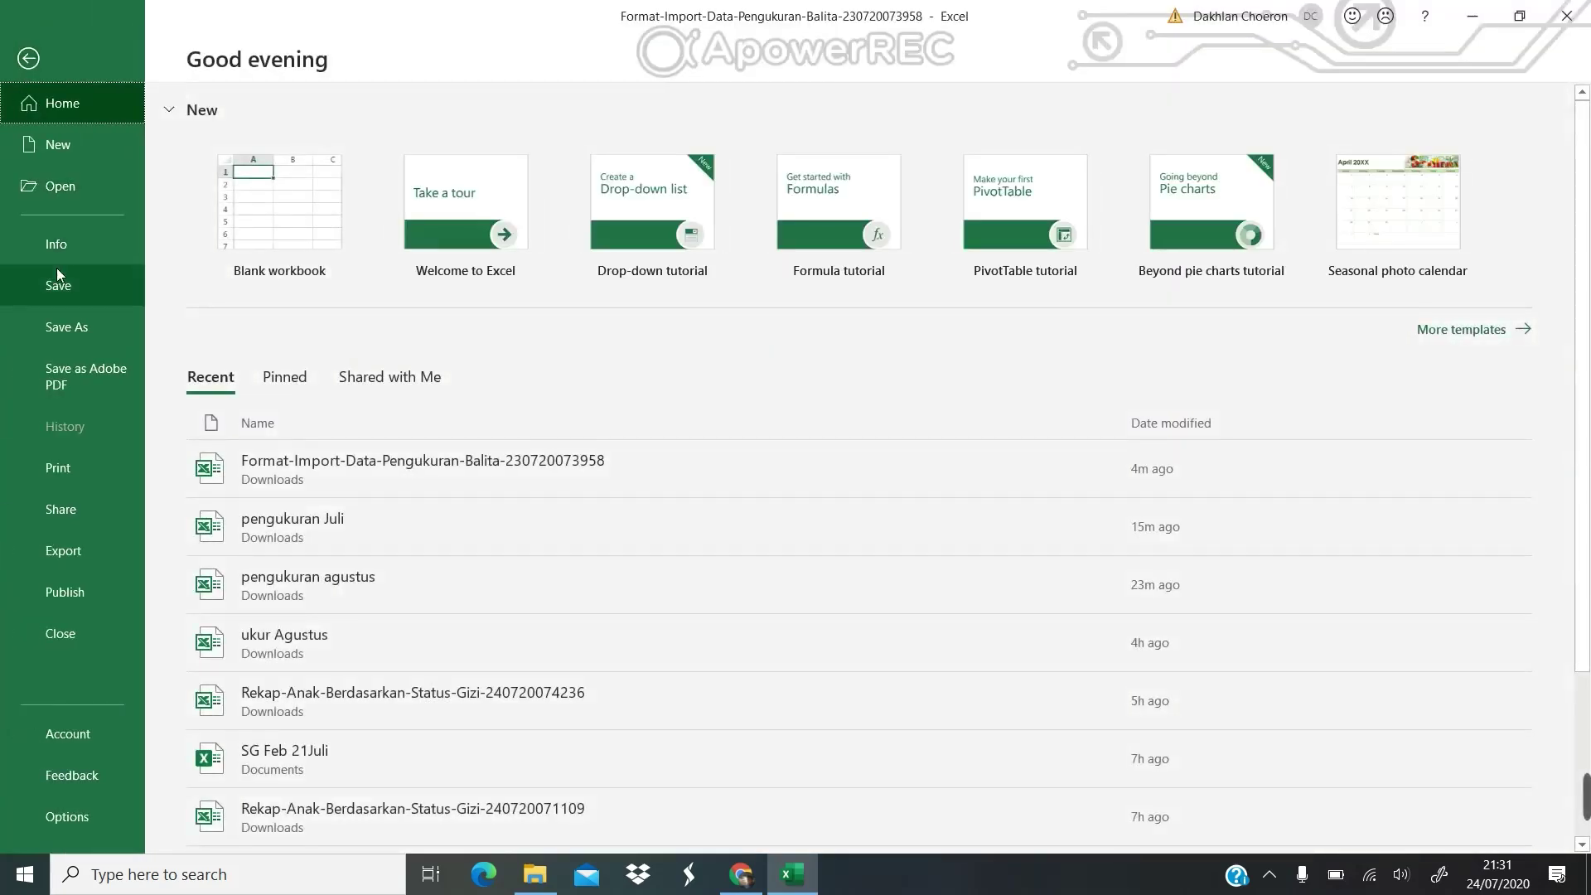
{"action": "left_click", "coordinate": [88, 325]}
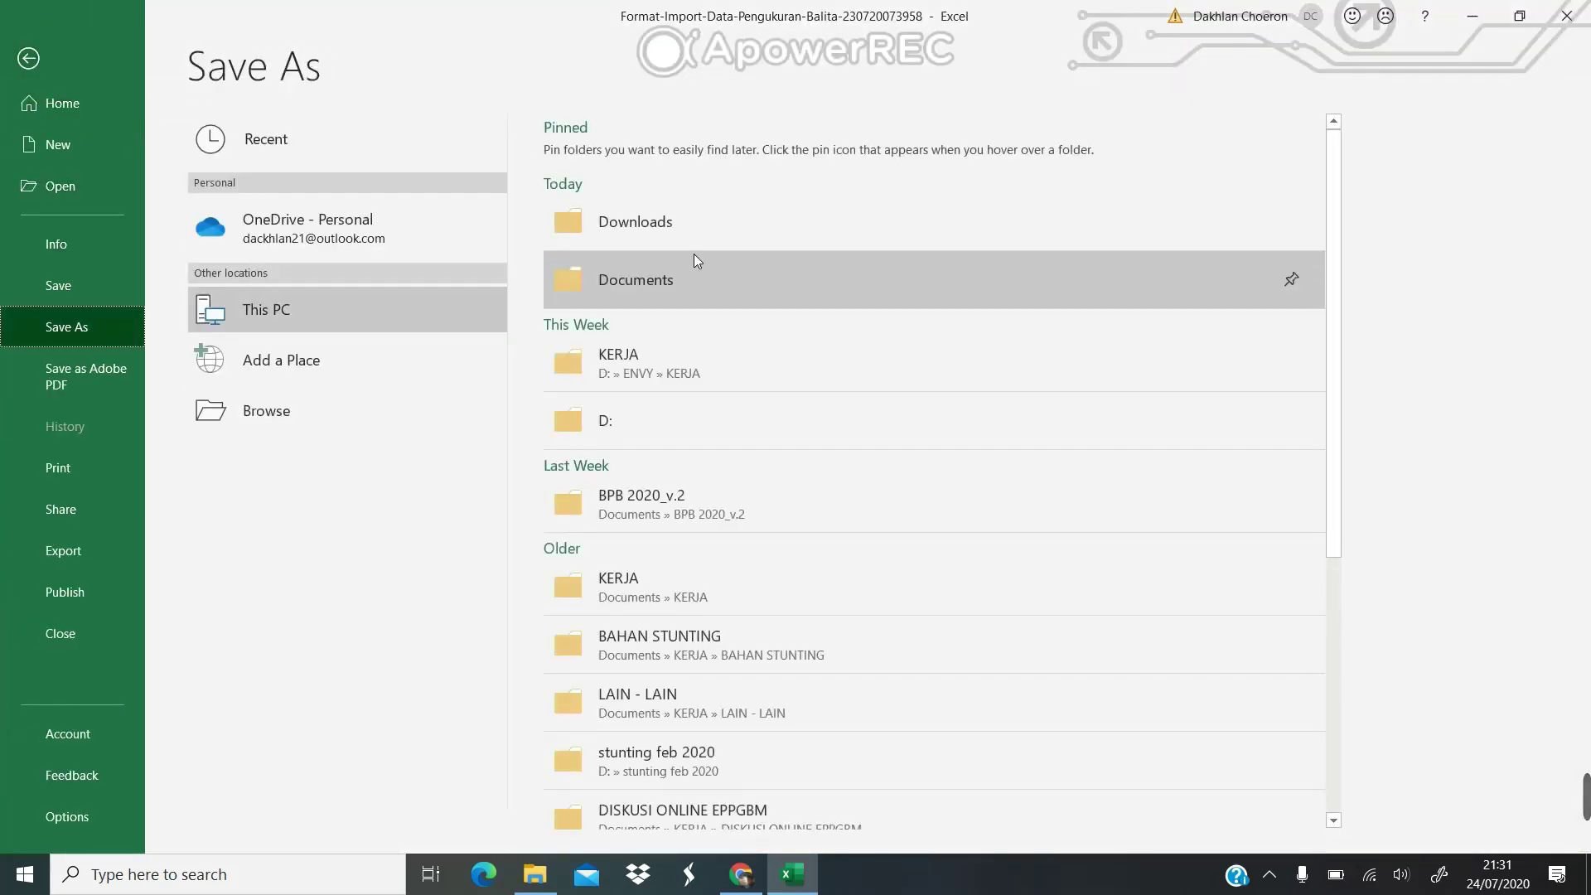
{"action": "left_click", "coordinate": [683, 273]}
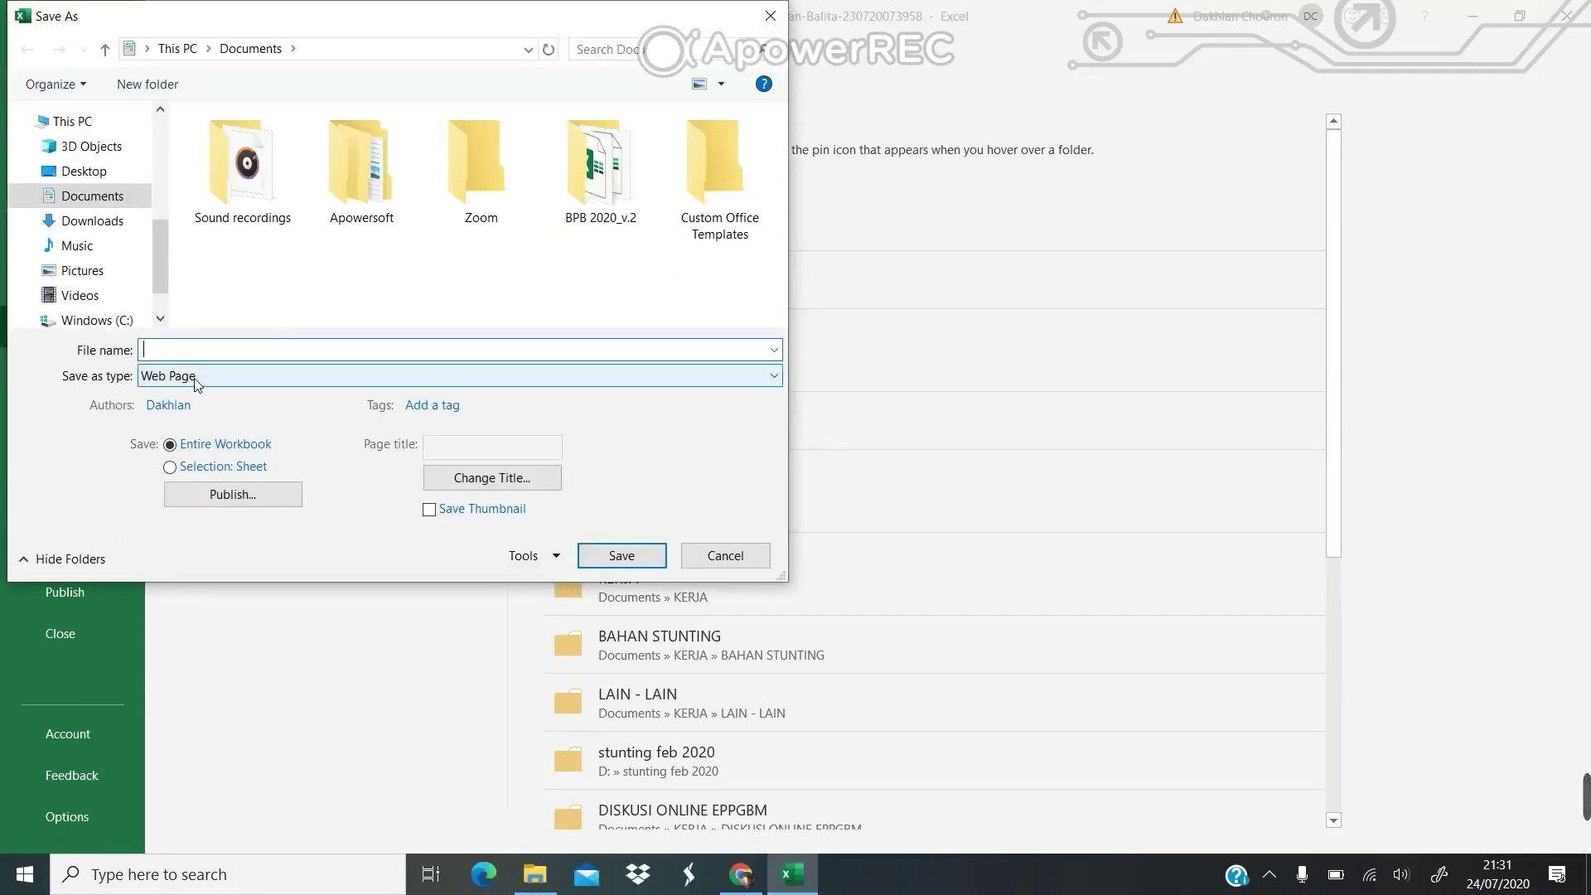
{"action": "left_click", "coordinate": [196, 378]}
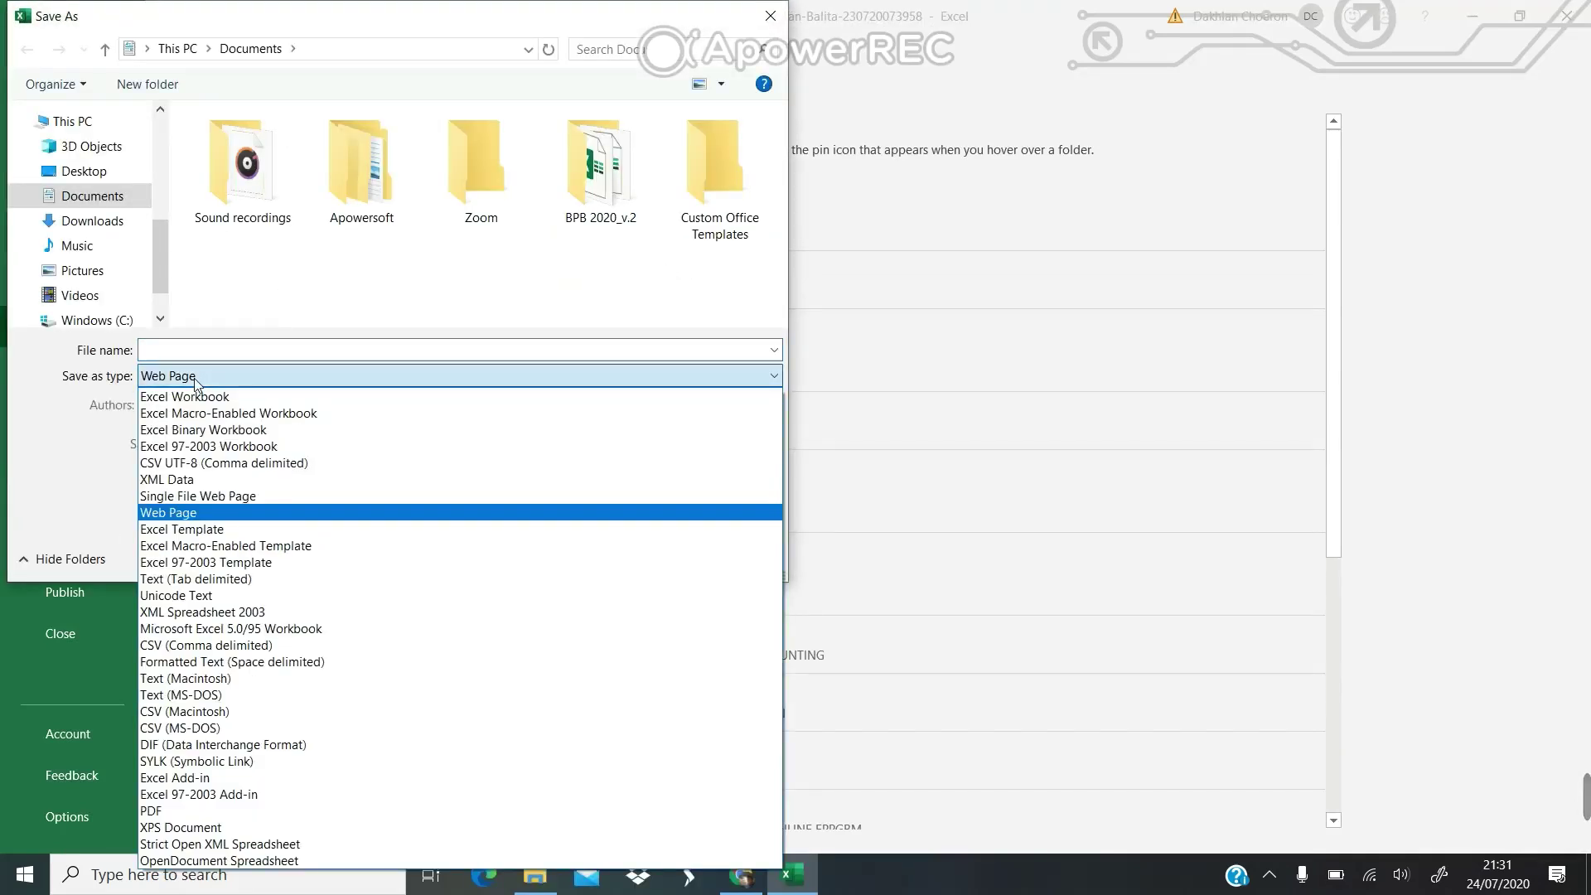
{"action": "left_click", "coordinate": [208, 447]}
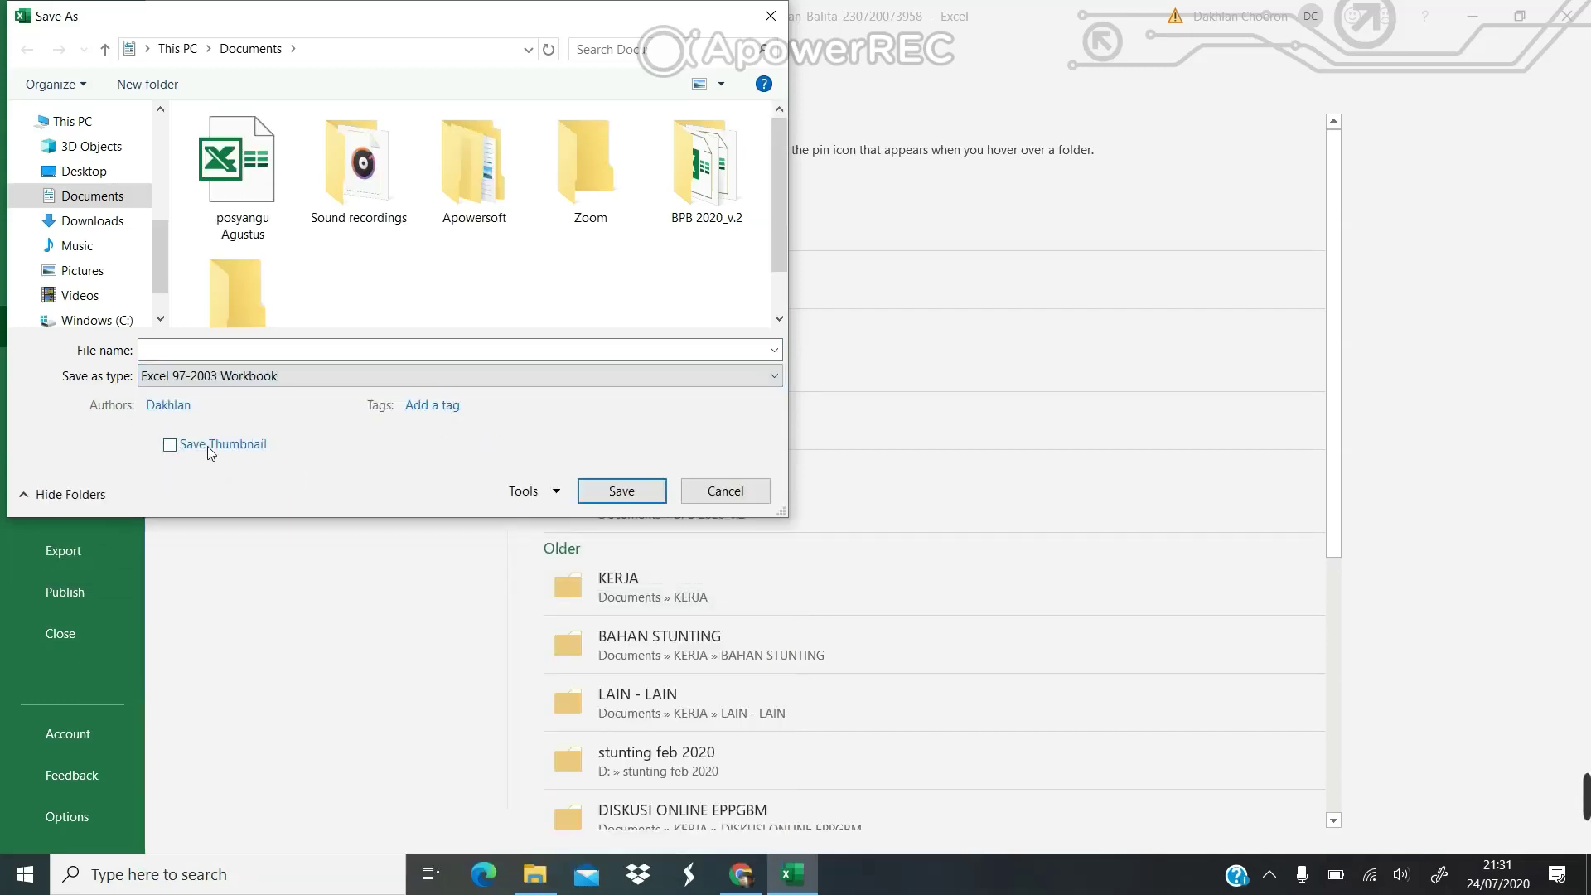
{"action": "left_click", "coordinate": [201, 350]}
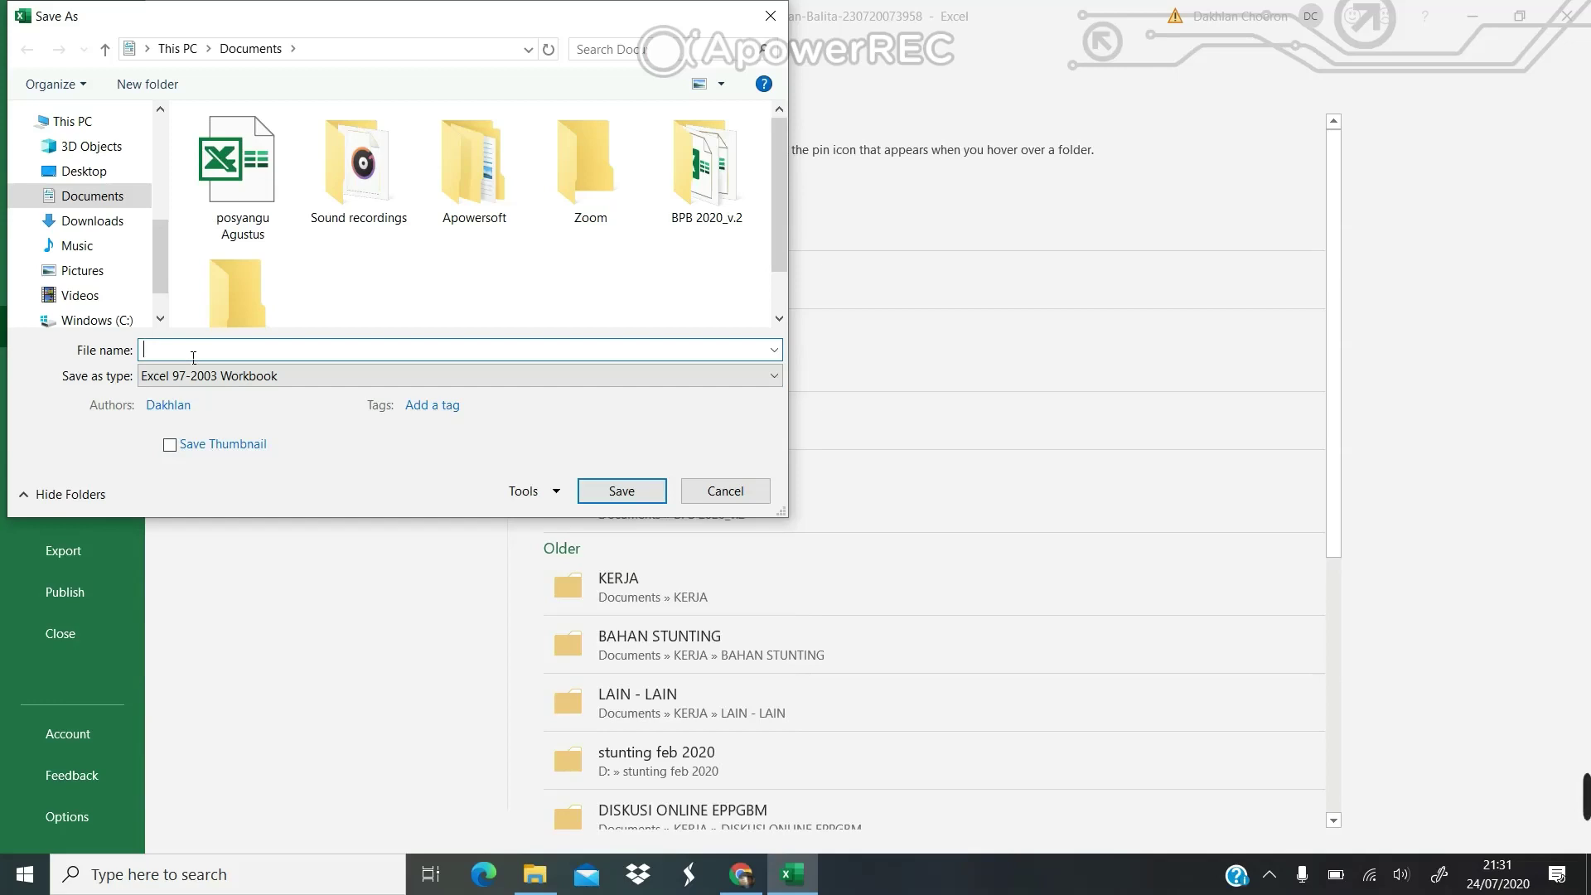
{"action": "type", "text": "ukur Juli"}
{"action": "left_click", "coordinate": [622, 491]}
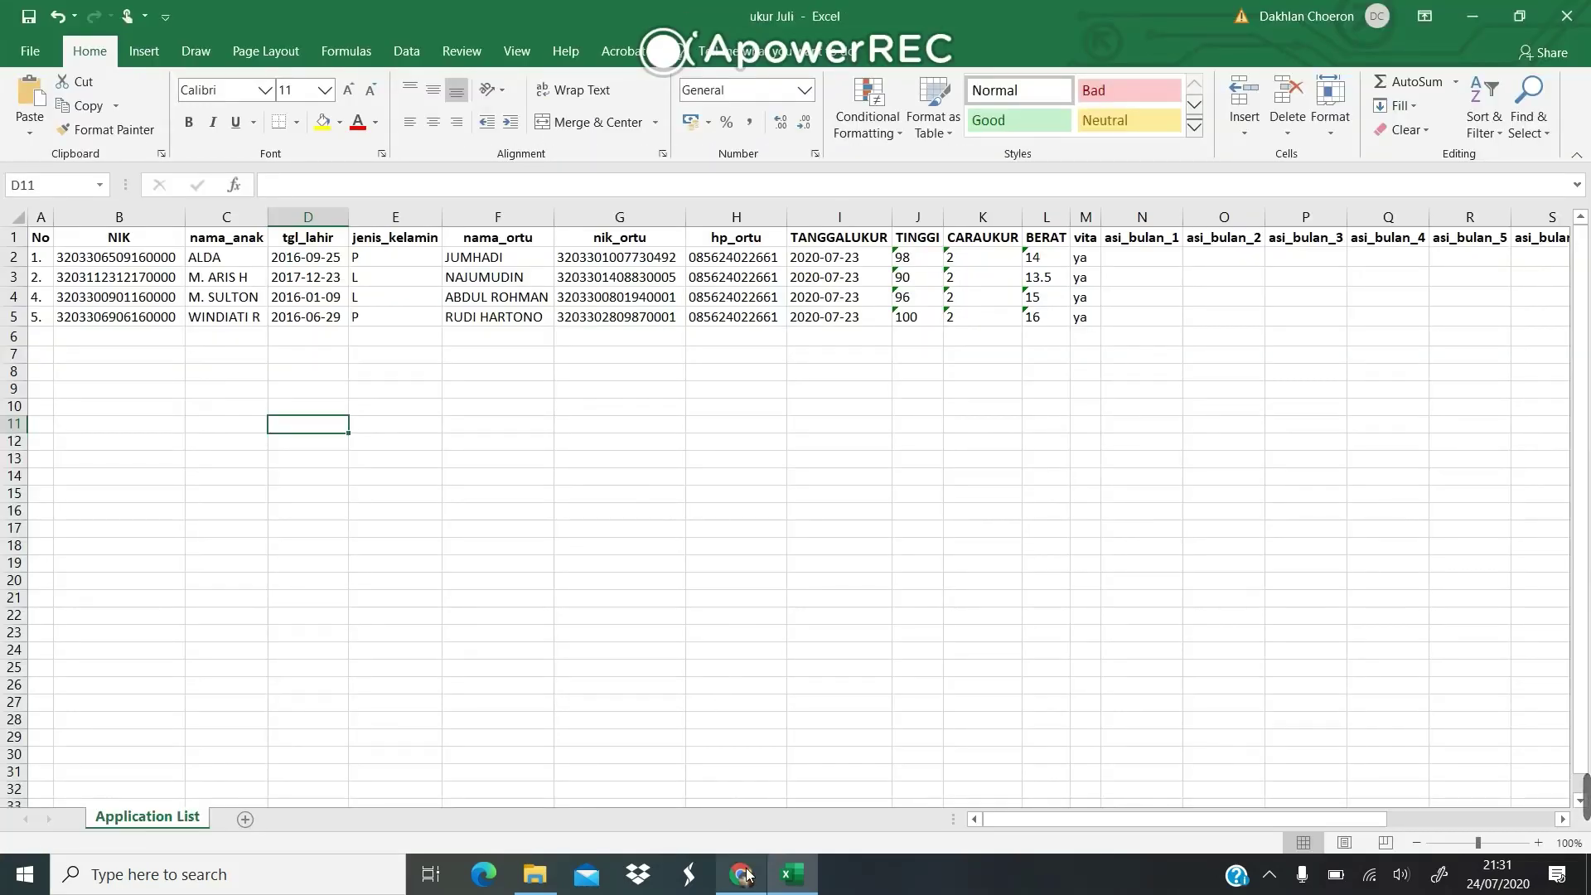
Step: Switch to e-PPGBM in Chrome and open the Import Pengukuran page
{"action": "left_click", "coordinate": [745, 874]}
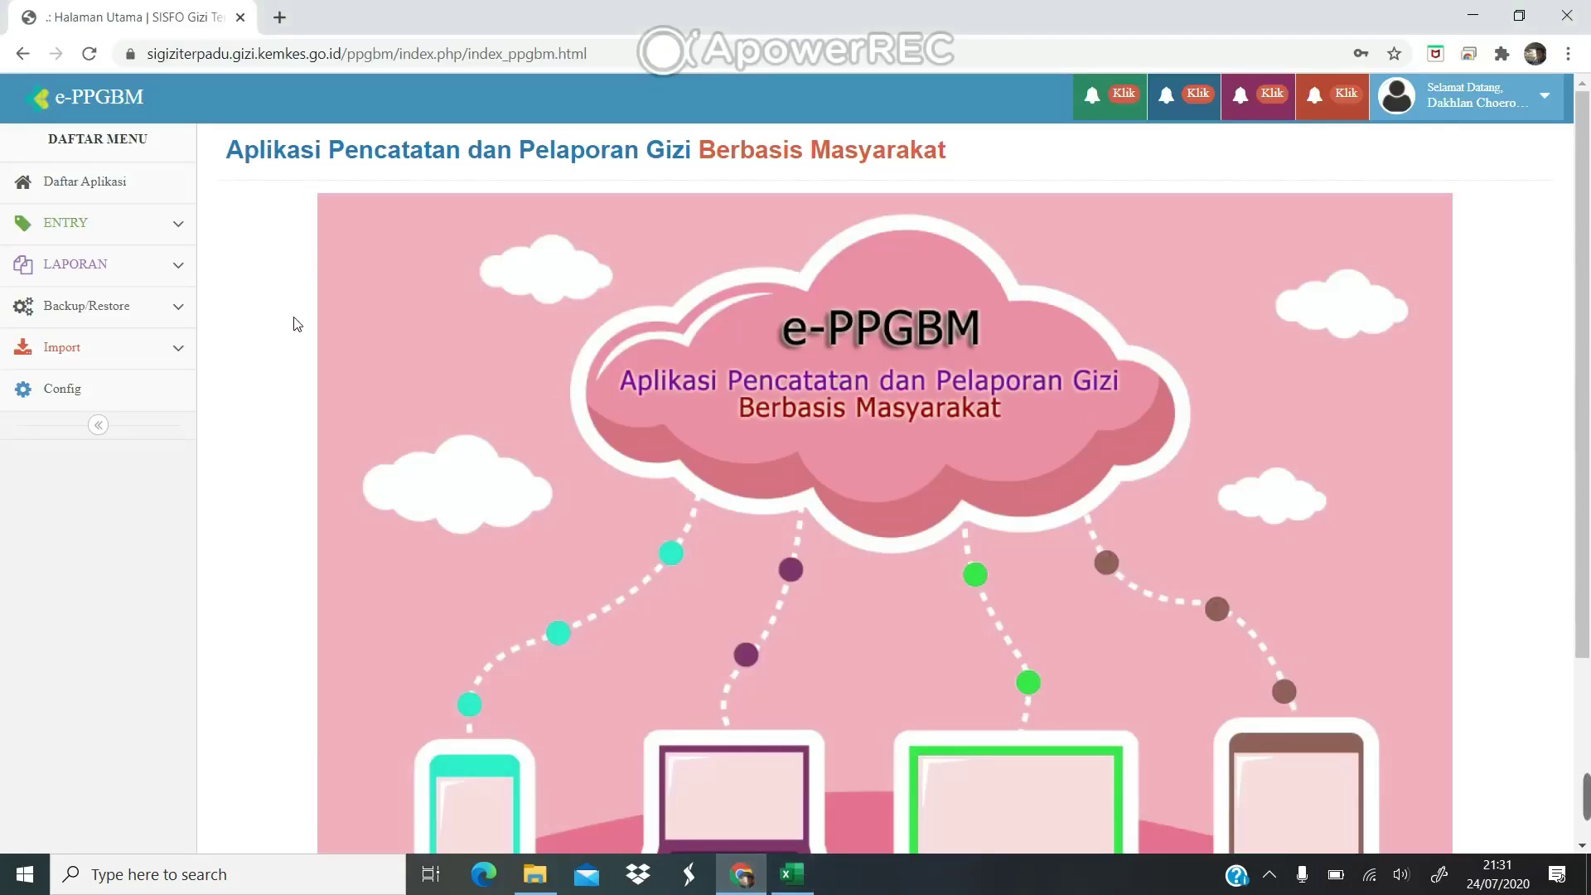
{"action": "left_click", "coordinate": [184, 348]}
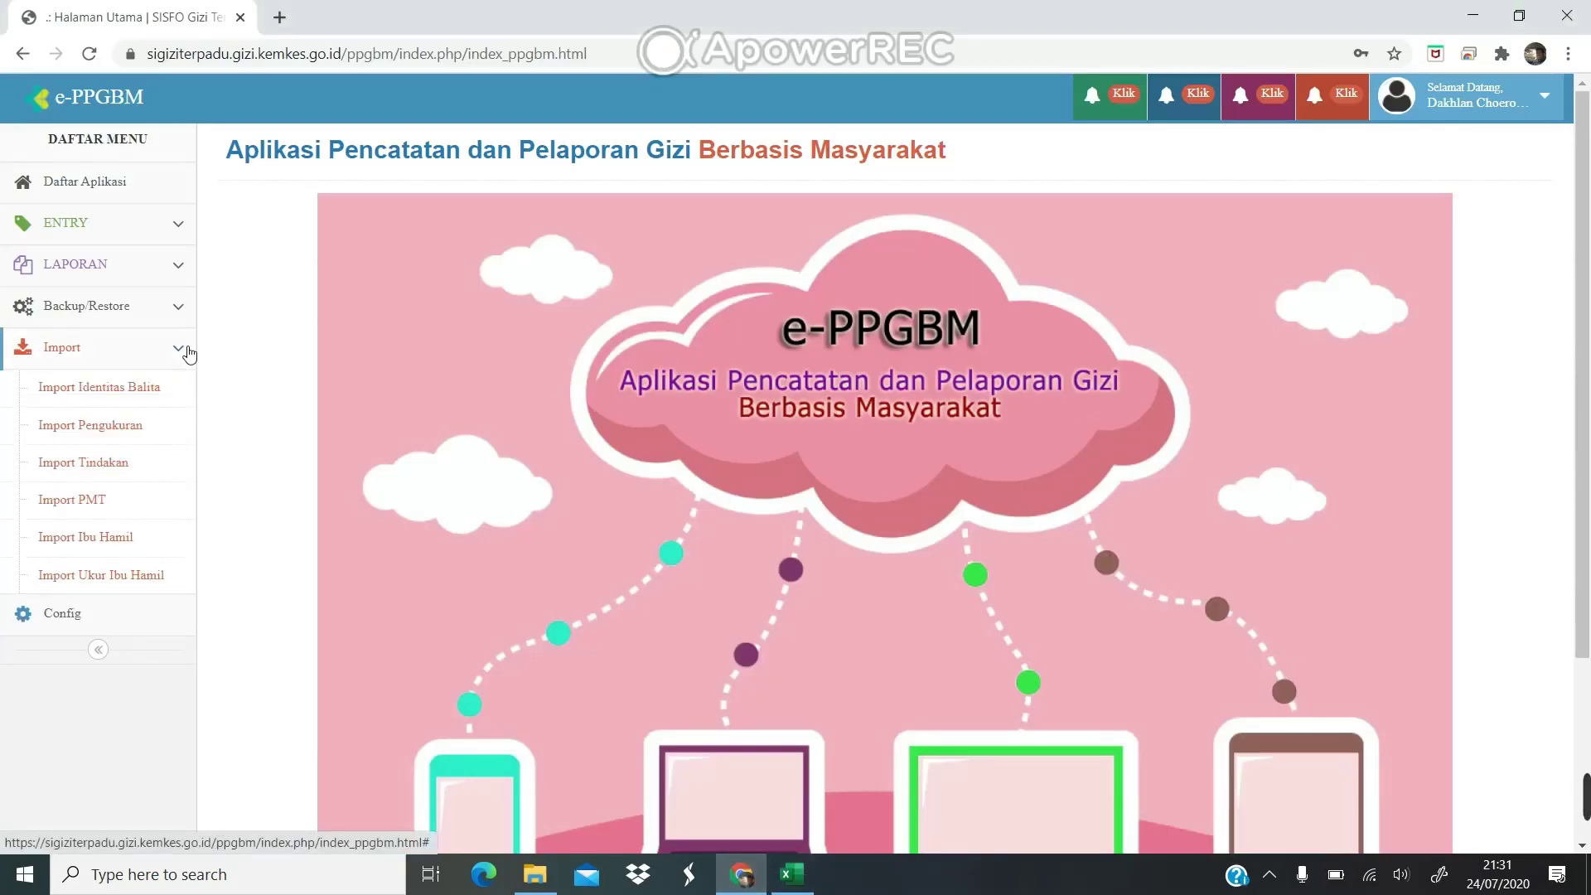
{"action": "left_click", "coordinate": [121, 426]}
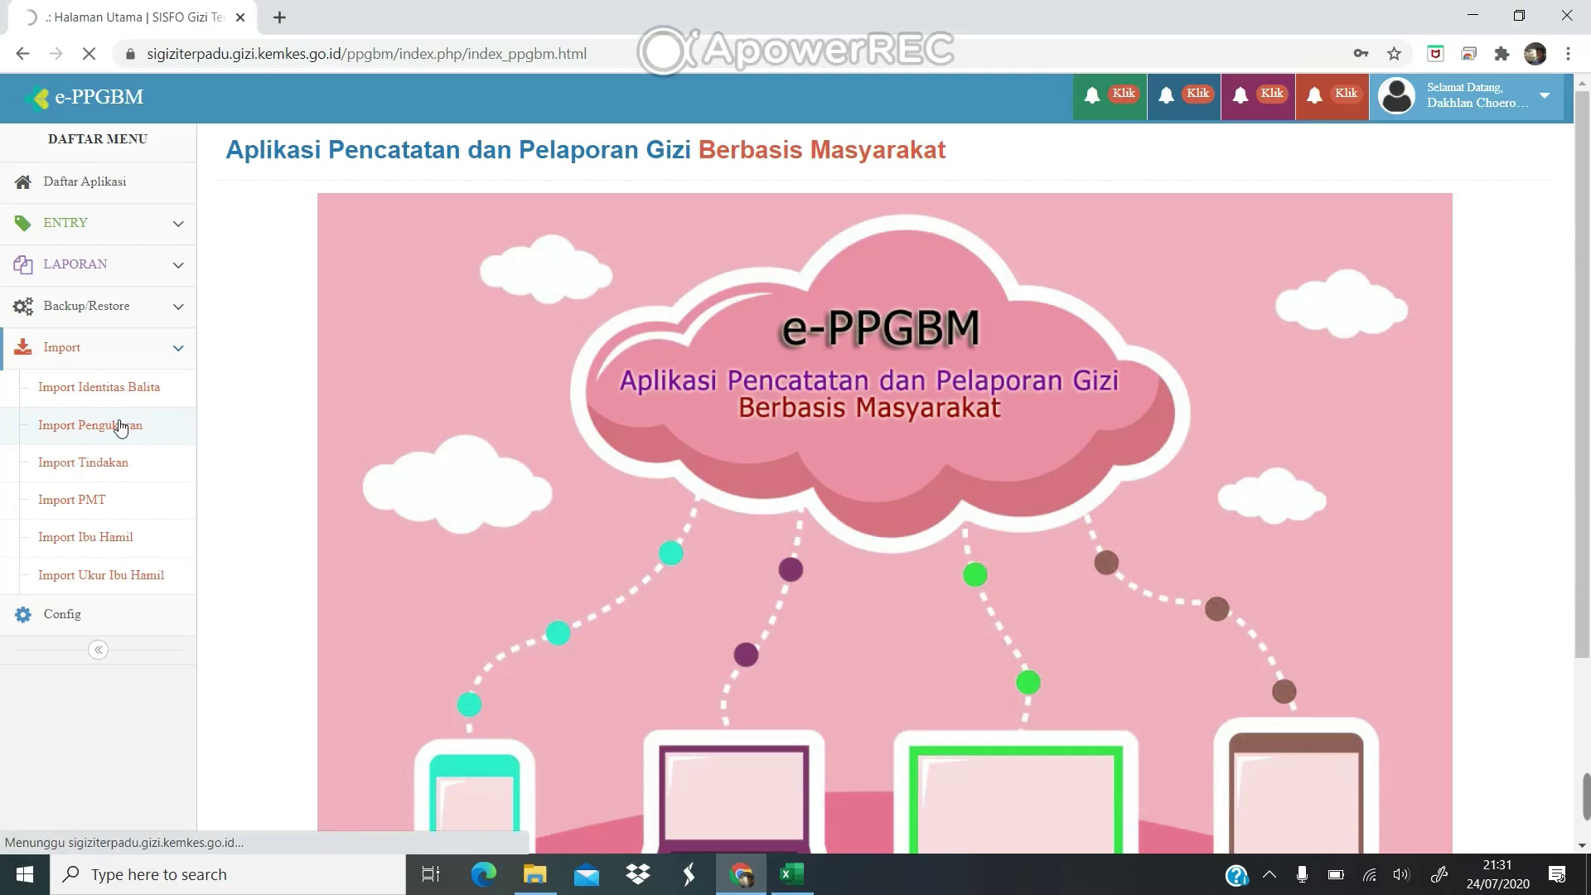
Step: Set the import location to Provinsi JAWA BARAT, Kab/Kota KAB CIANJUR and Kecamatan LELES
{"action": "scroll", "coordinate": [517, 456], "scroll_direction": "down", "scroll_amount": 9}
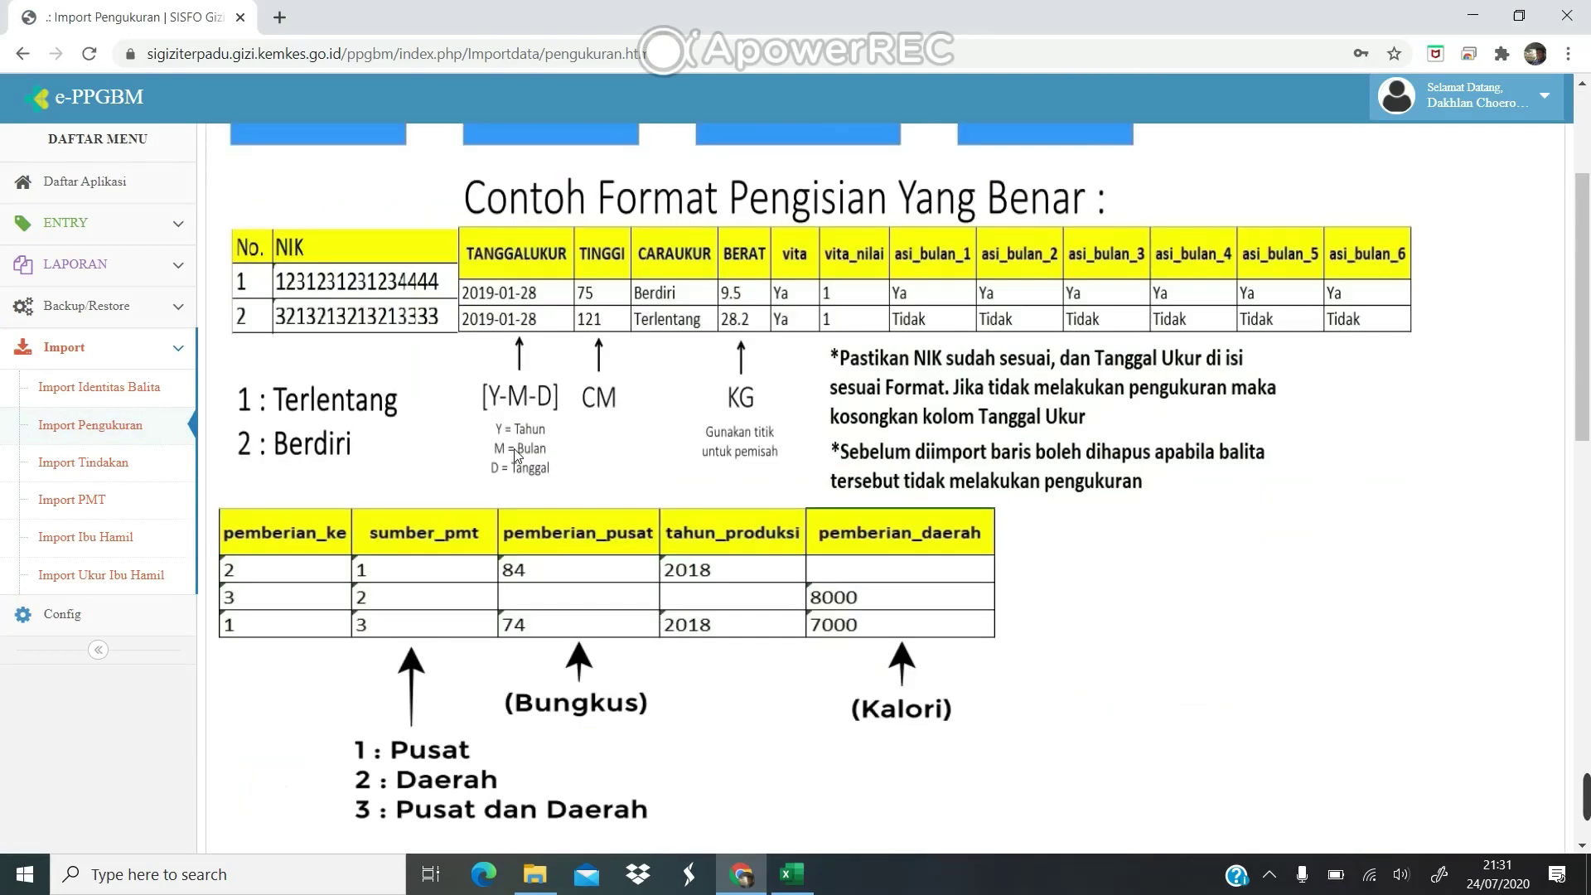
{"action": "scroll", "coordinate": [517, 456], "scroll_direction": "down", "scroll_amount": 3}
{"action": "scroll", "coordinate": [498, 415], "scroll_direction": "up", "scroll_amount": 1}
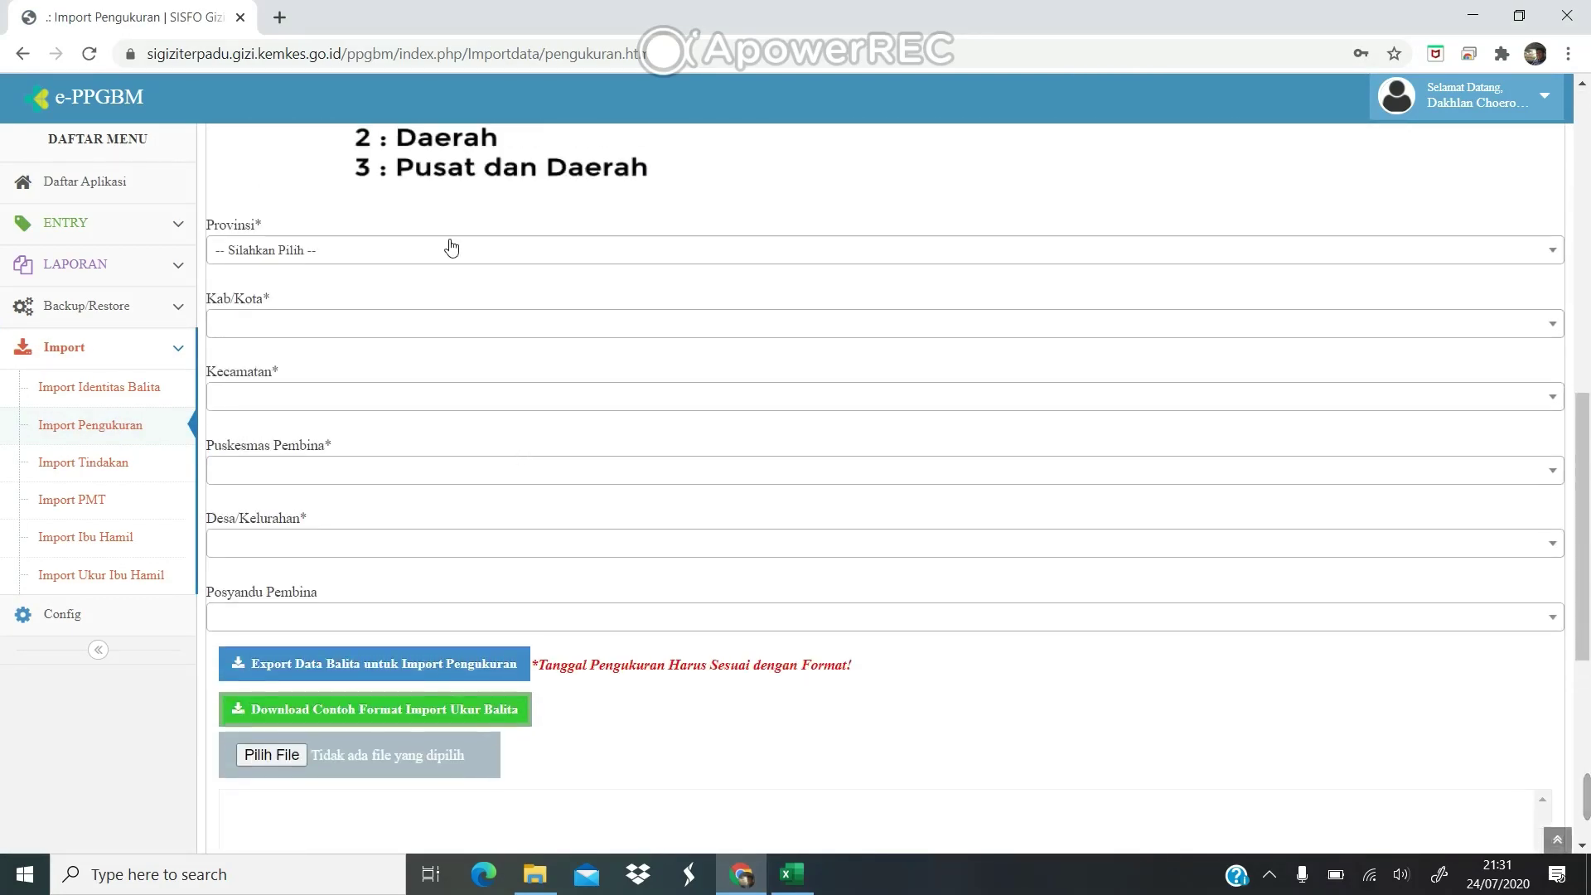
{"action": "left_click", "coordinate": [367, 252]}
{"action": "type", "text": "jawa"}
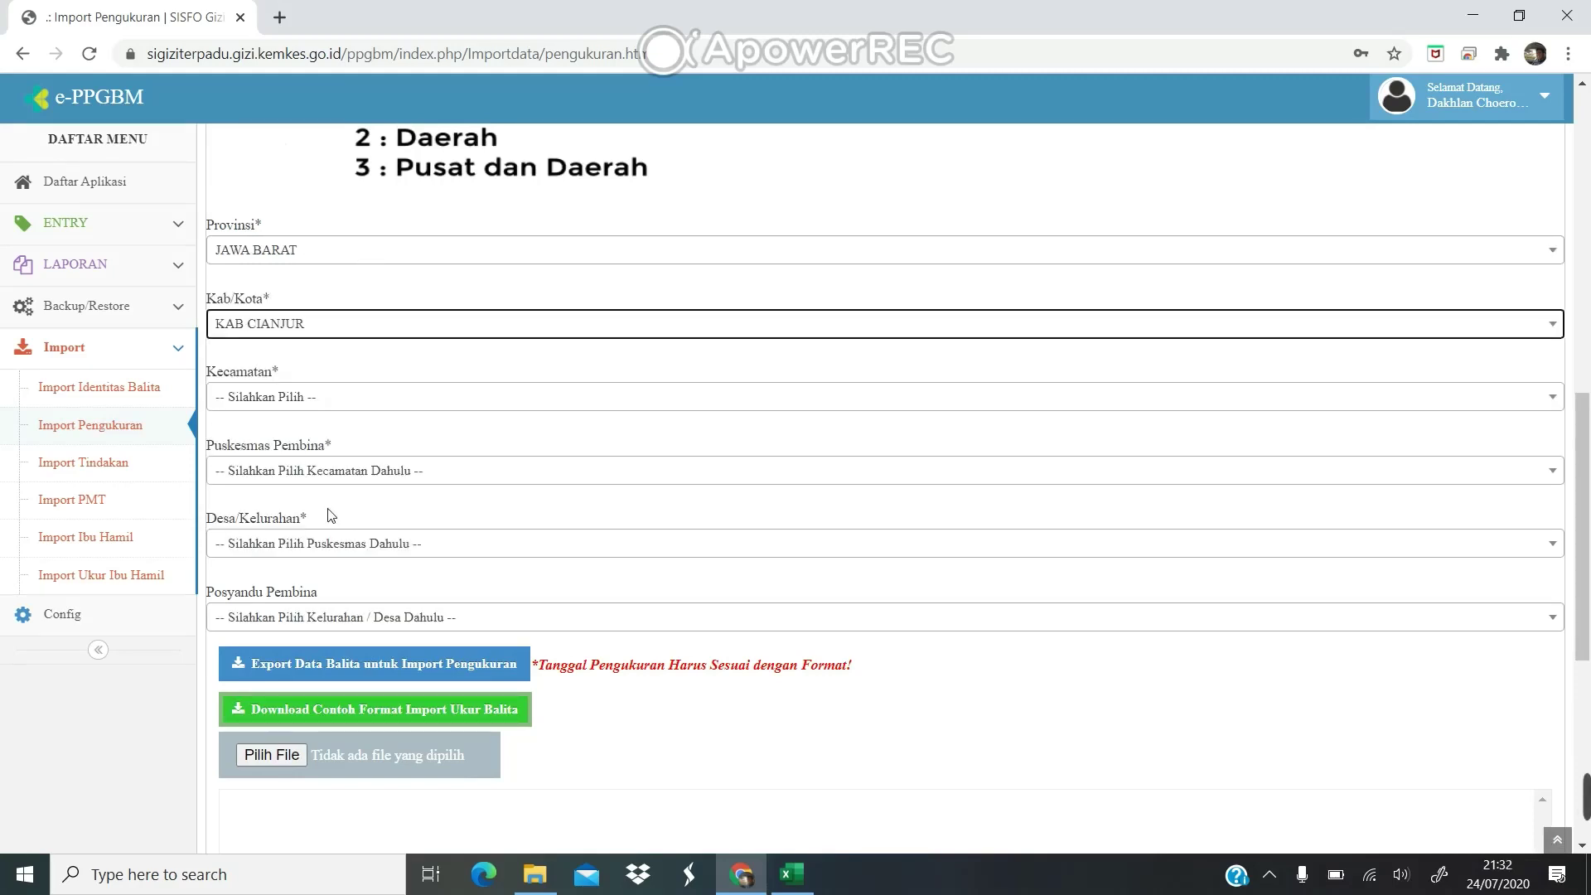
{"action": "left_click", "coordinate": [323, 403]}
{"action": "left_click", "coordinate": [309, 551]}
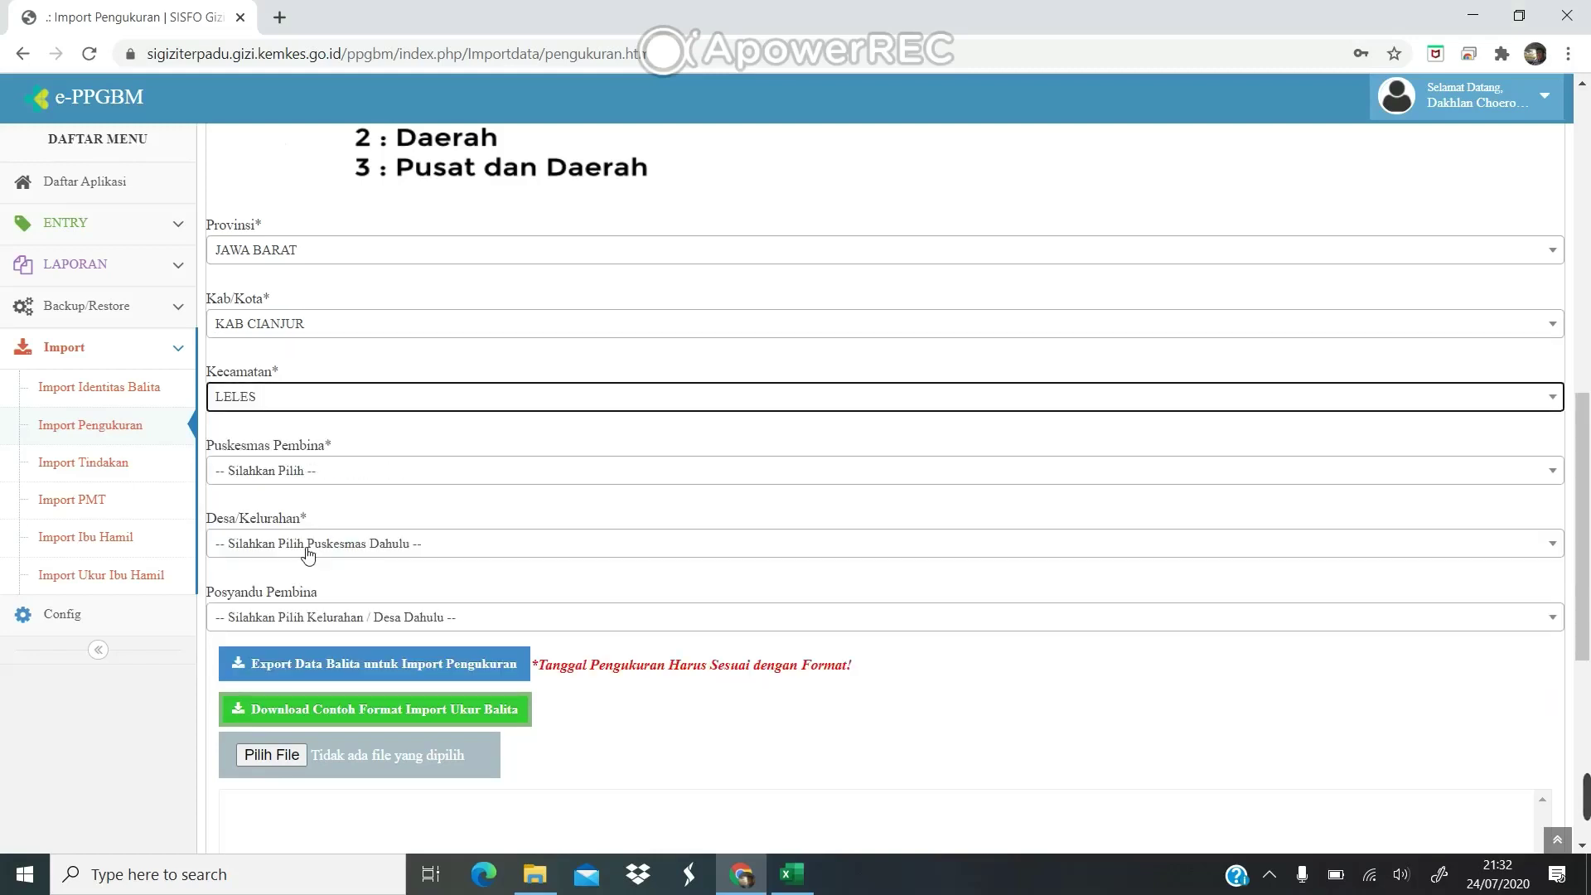
Step: Set Puskesmas Pembina to PUSAKASARI, Desa/Kelurahan to PUSAKASARI and Posyandu Pembina to CENDERAWASIH
{"action": "left_click", "coordinate": [336, 478]}
{"action": "left_click", "coordinate": [339, 576]}
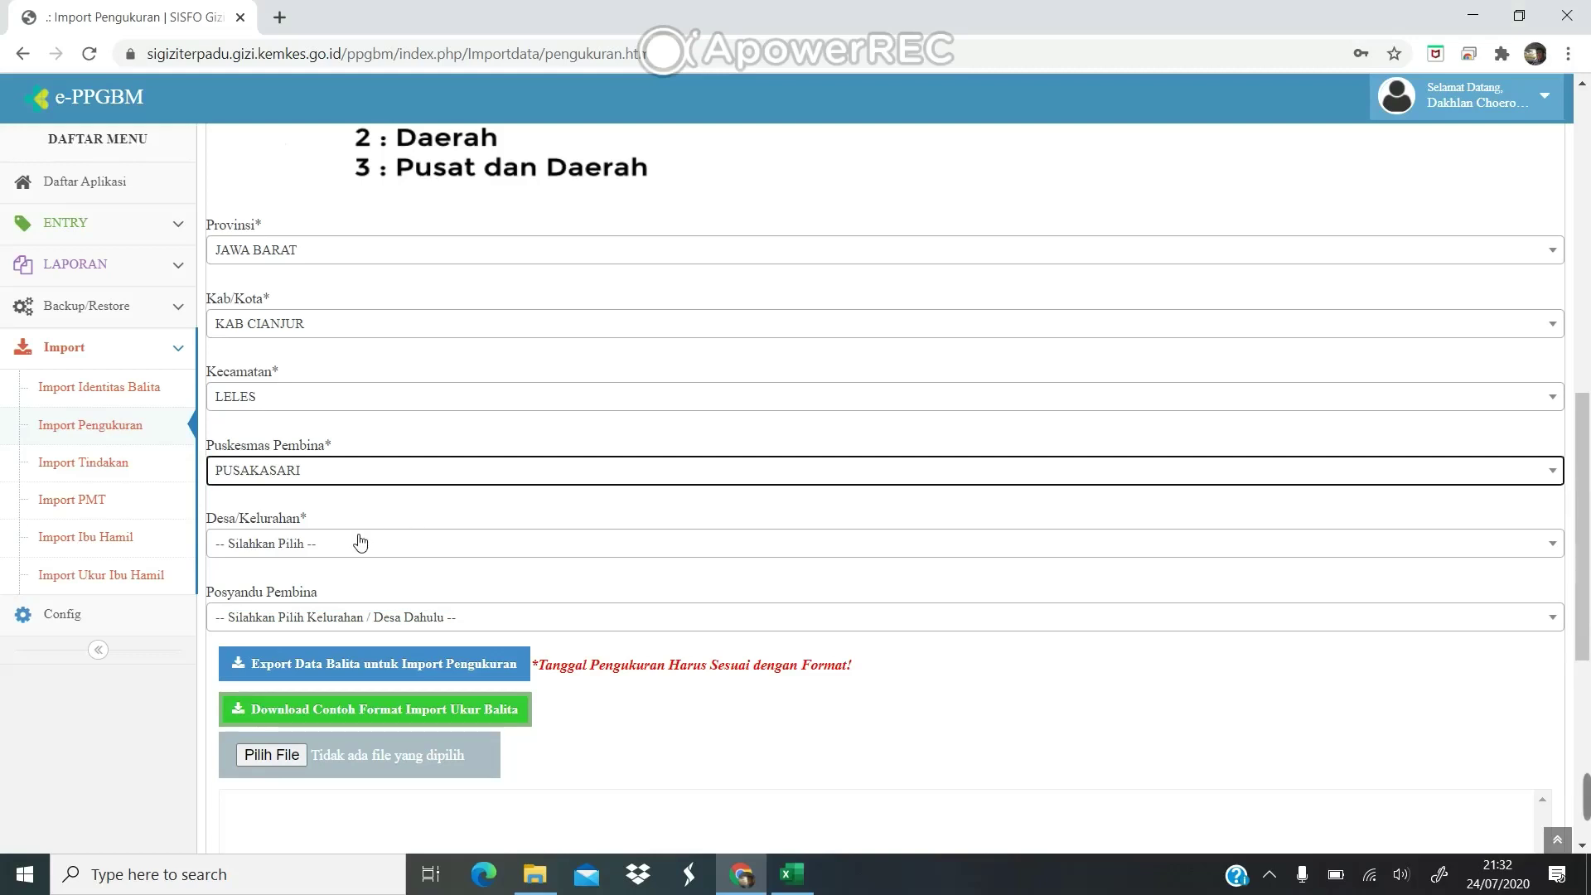
{"action": "left_click", "coordinate": [360, 543]}
{"action": "left_click", "coordinate": [303, 667]}
{"action": "left_click", "coordinate": [347, 625]}
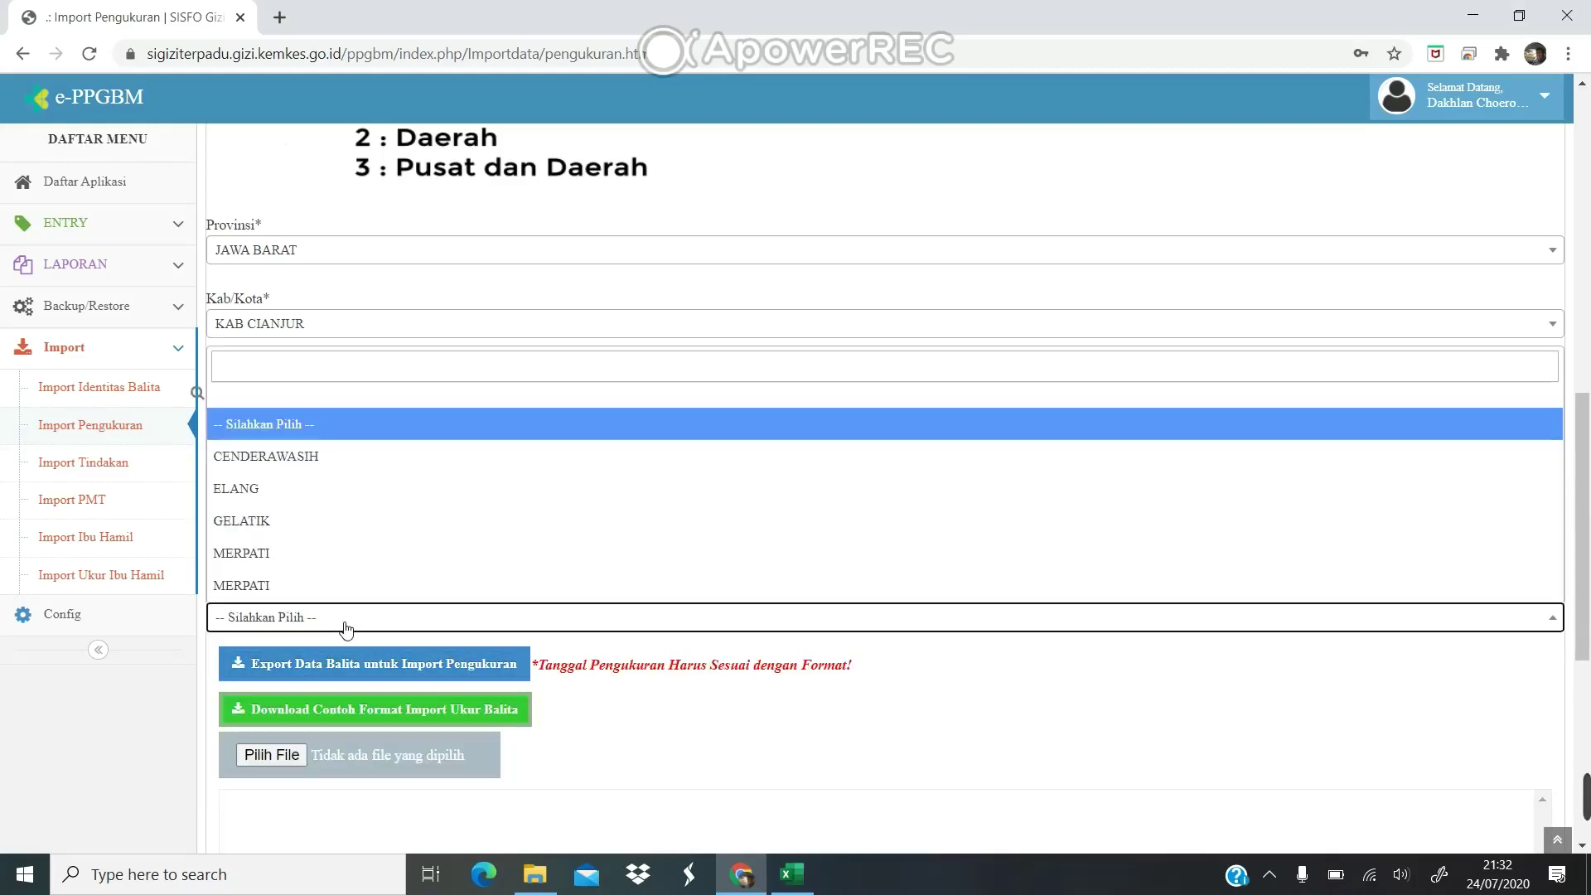
{"action": "left_click", "coordinate": [338, 453]}
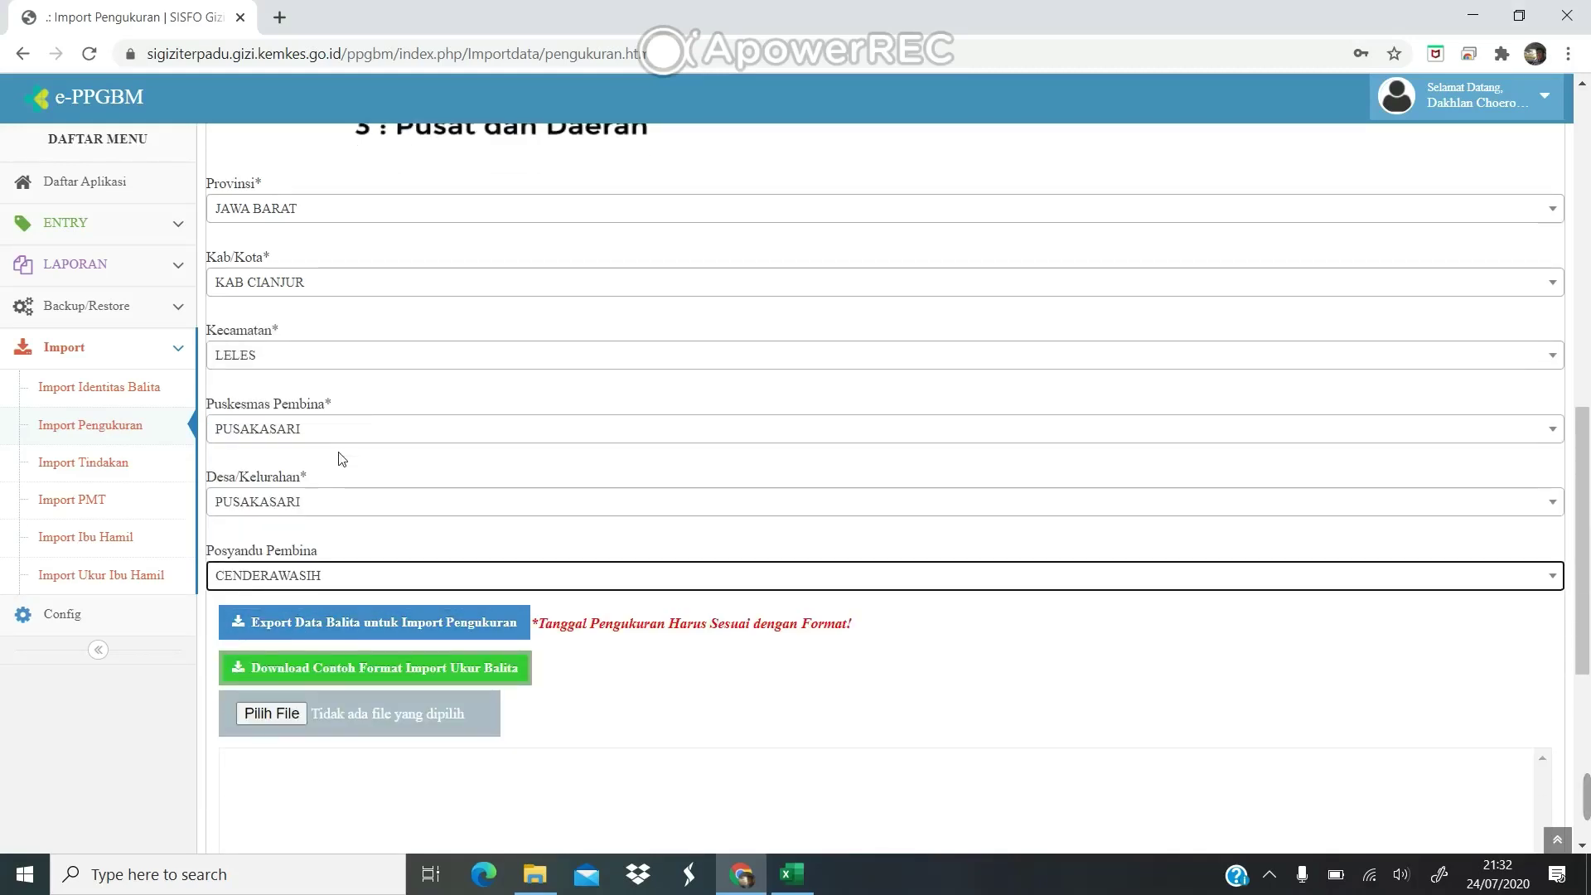
Step: Choose the ukur Juli workbook from the Documents folder as the measurement import file
{"action": "scroll", "coordinate": [340, 456], "scroll_direction": "down", "scroll_amount": 3}
{"action": "left_click", "coordinate": [294, 458]}
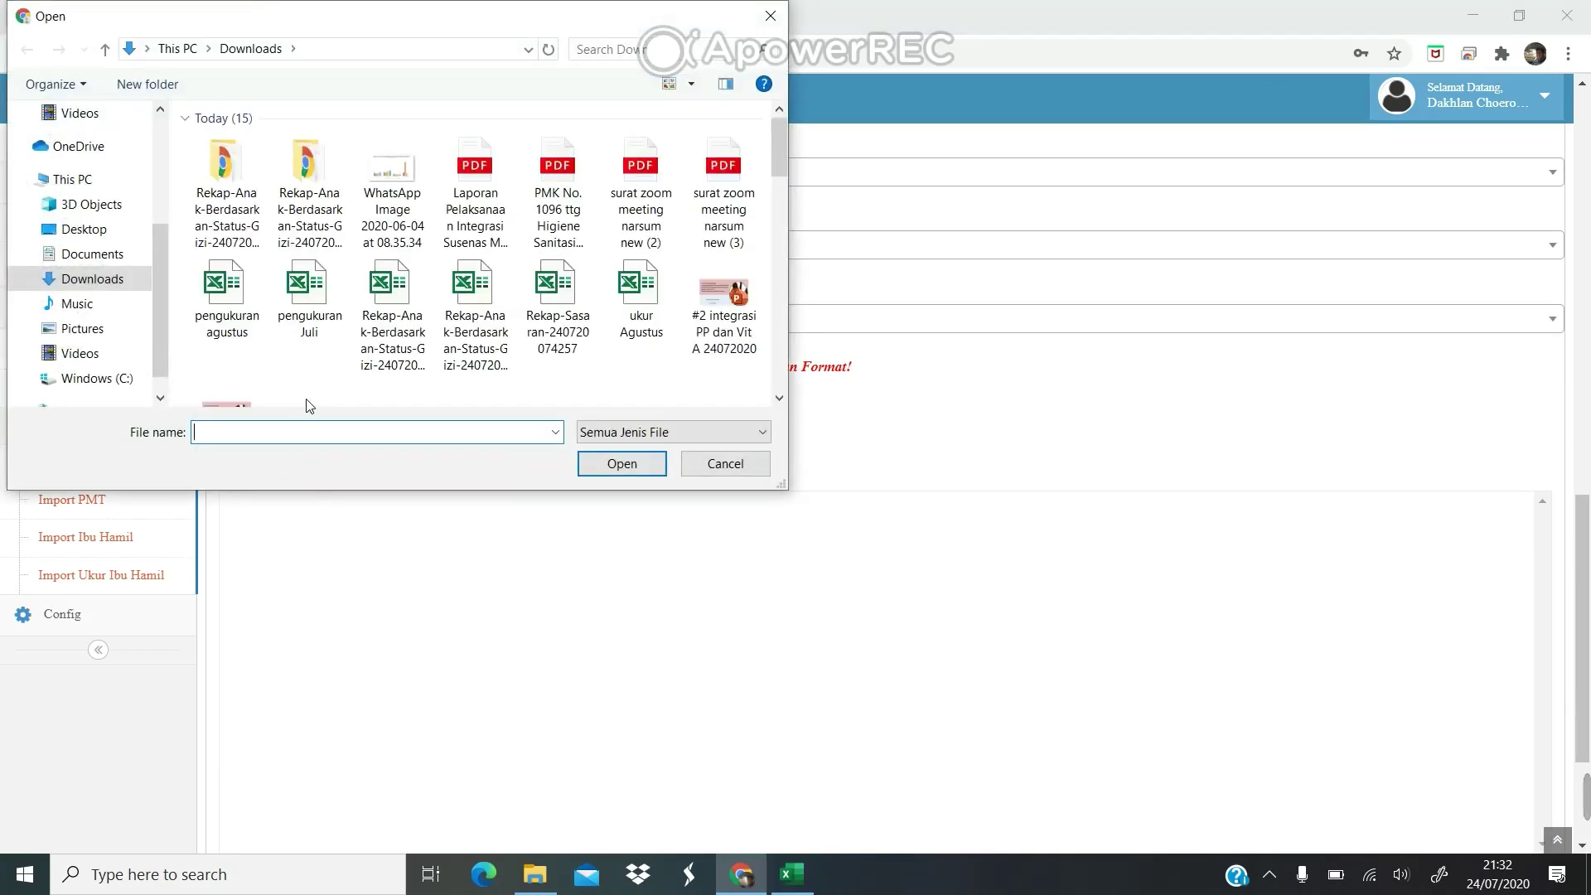
{"action": "left_click", "coordinate": [114, 257]}
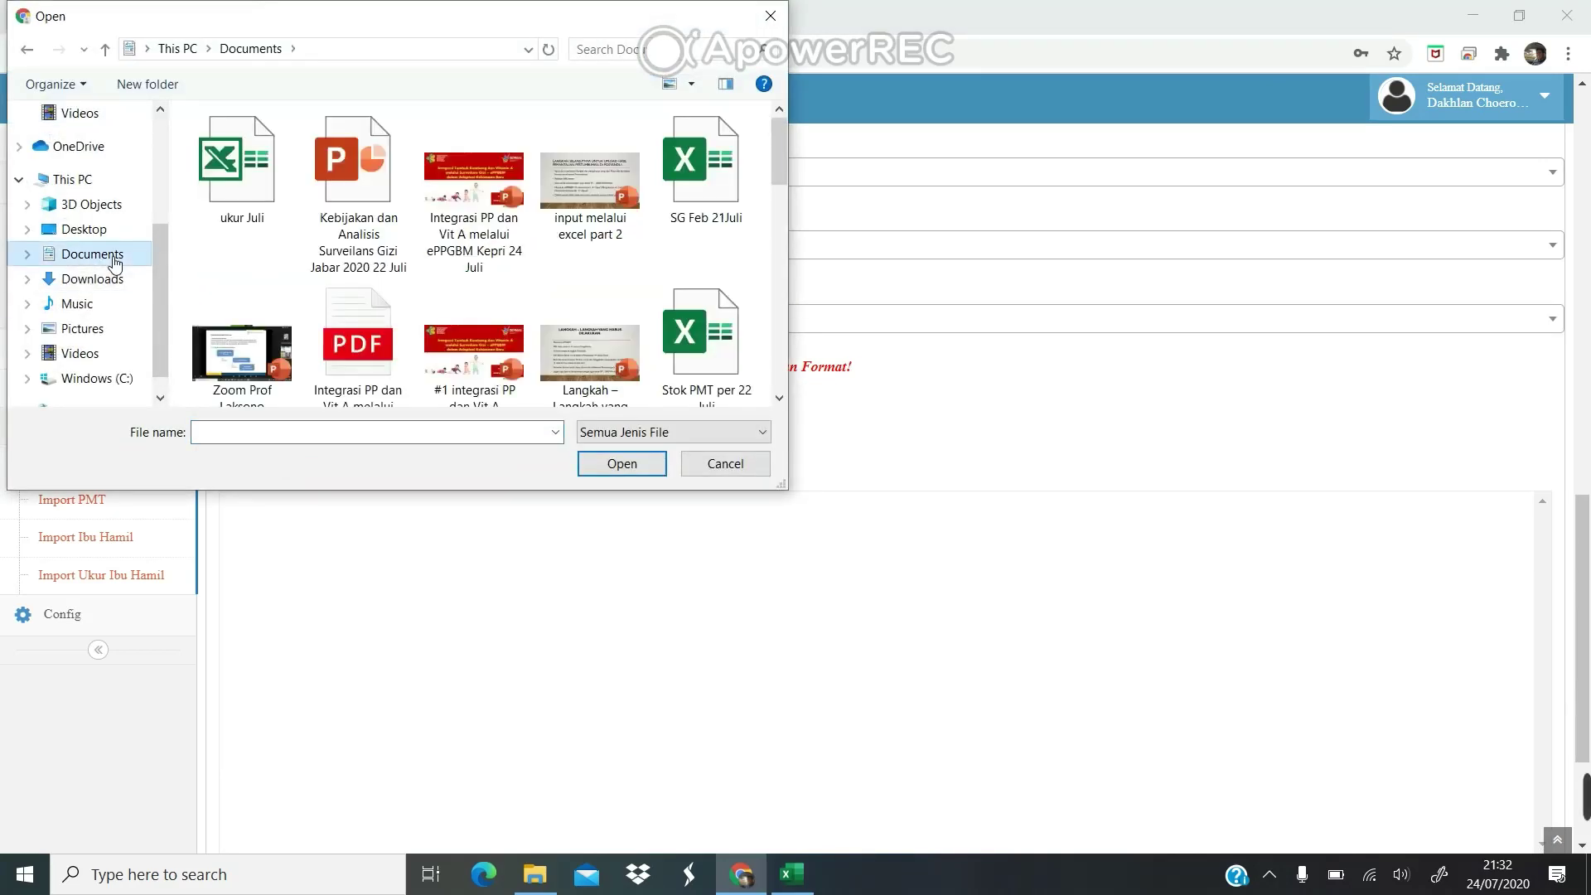
{"action": "left_click", "coordinate": [240, 166]}
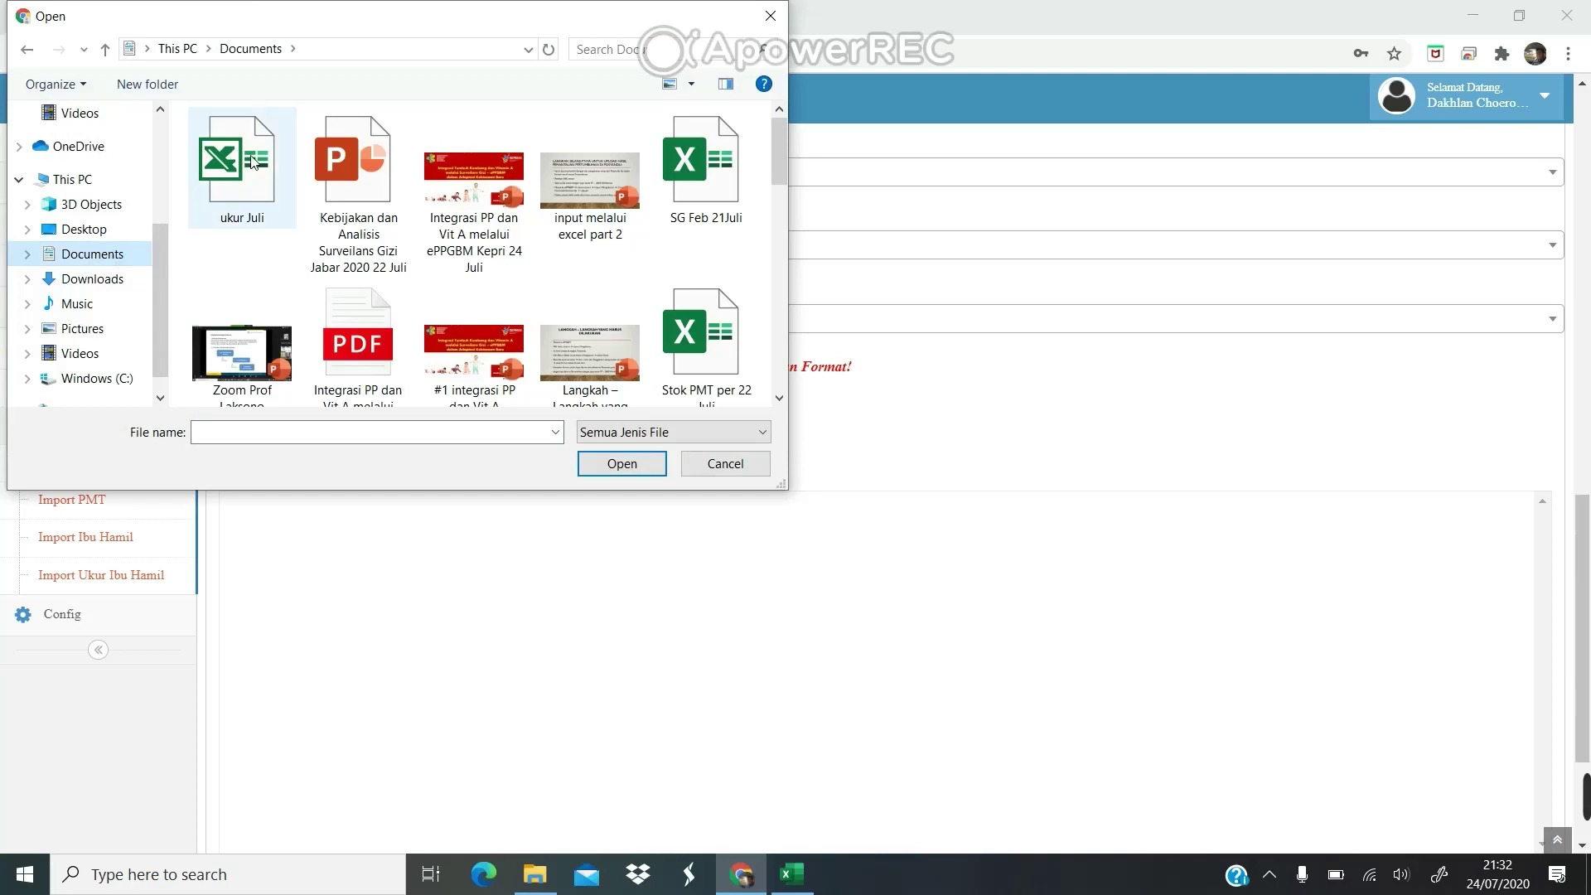
{"action": "left_click", "coordinate": [648, 474]}
{"action": "key", "text": "super+Tab"}
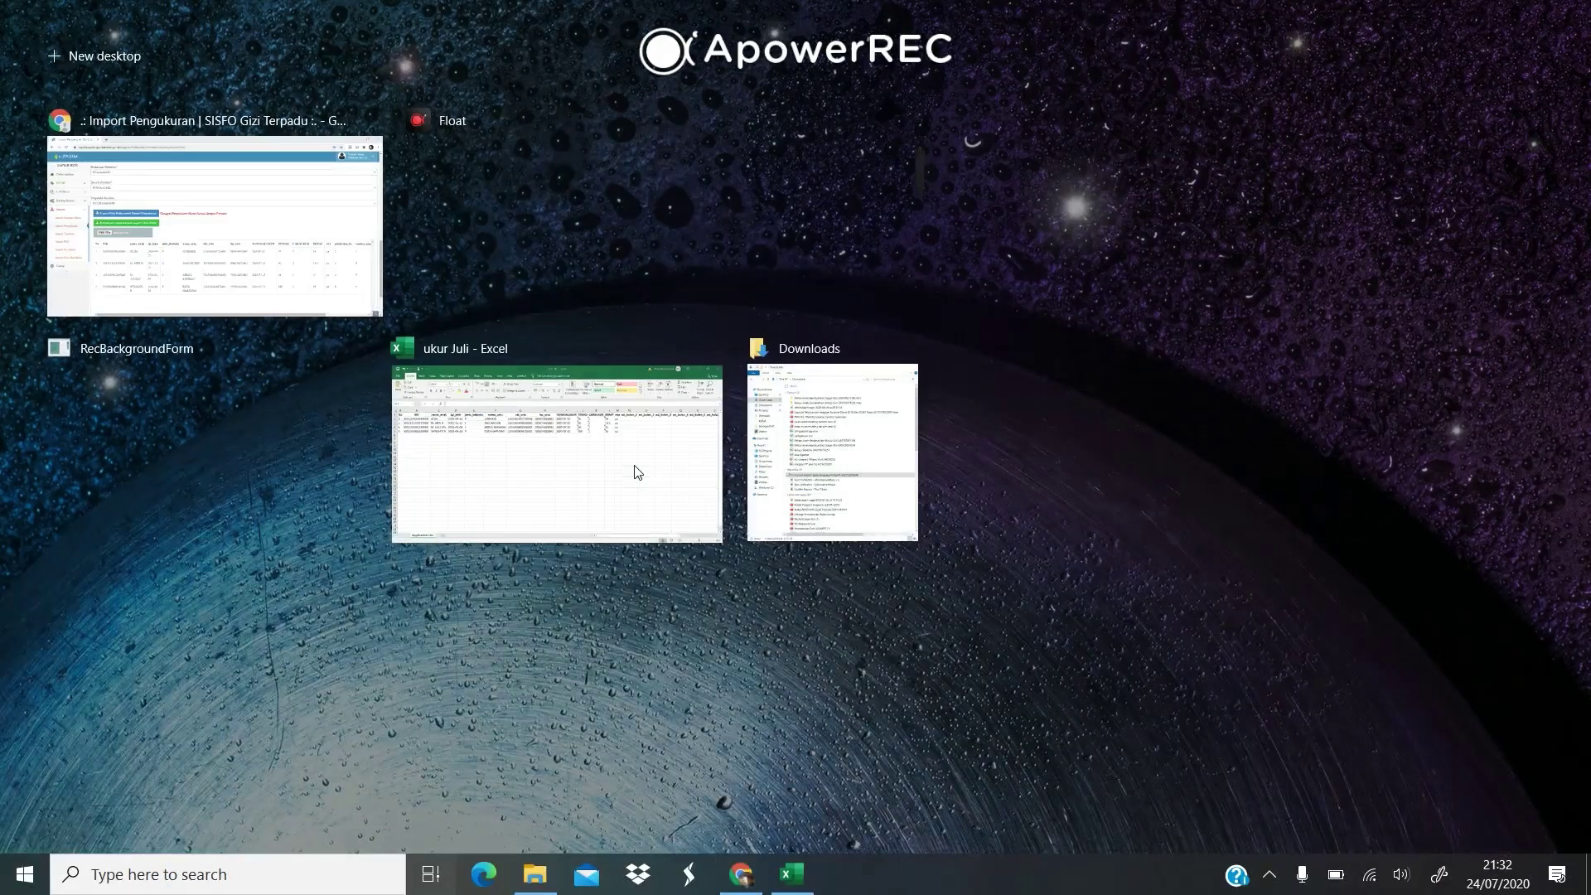
{"action": "left_click", "coordinate": [337, 248]}
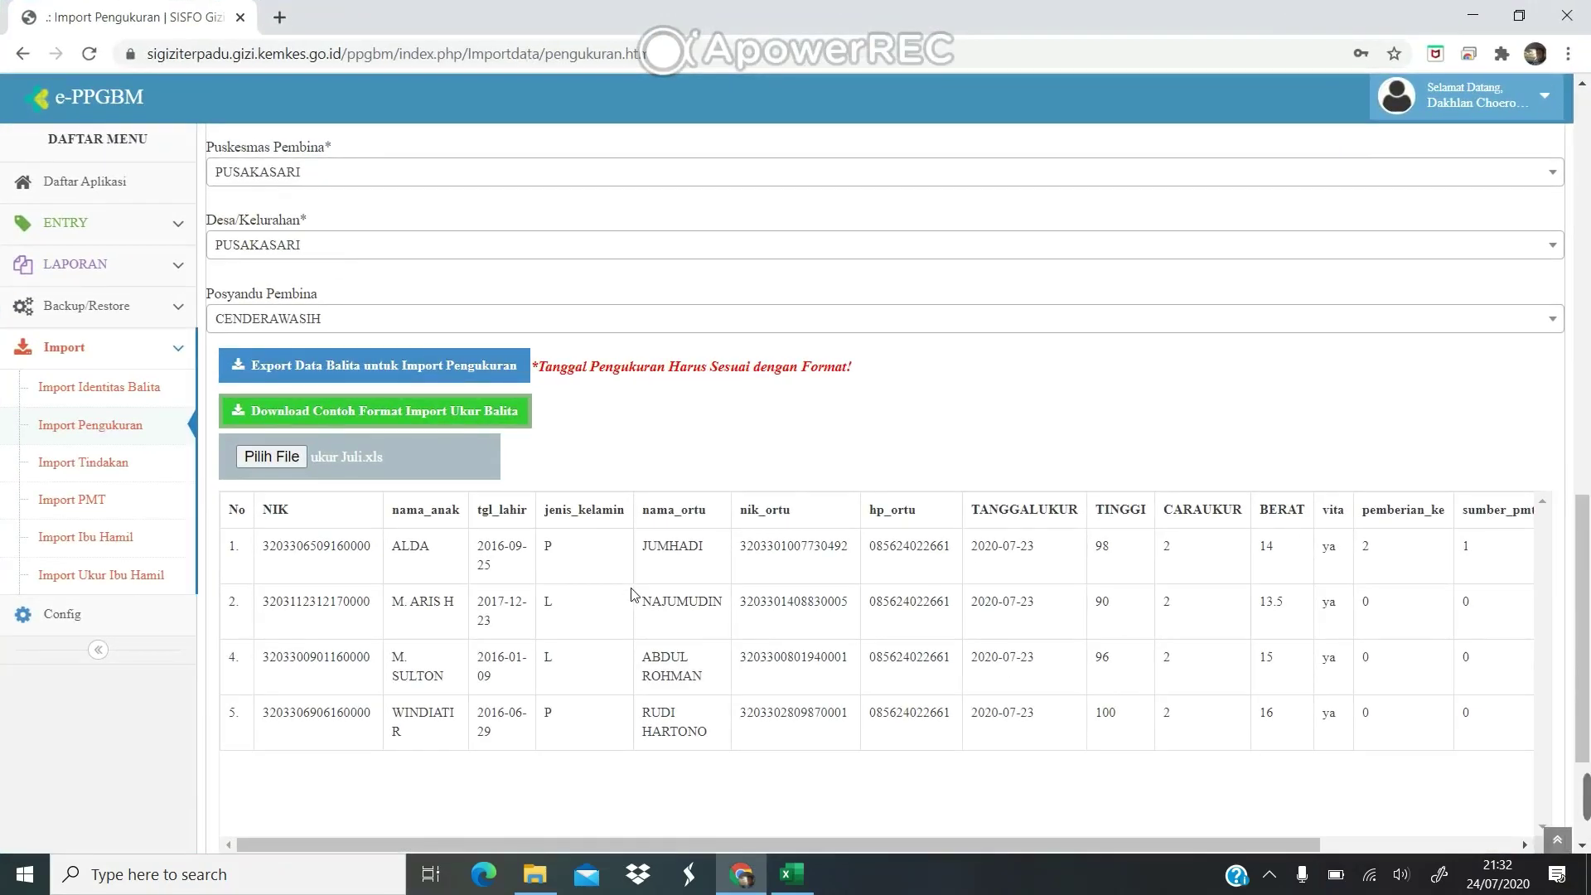
Step: Upload the measurement data, and copy the first child's NIK from the import report before closing it
{"action": "scroll", "coordinate": [632, 593], "scroll_direction": "down", "scroll_amount": 2}
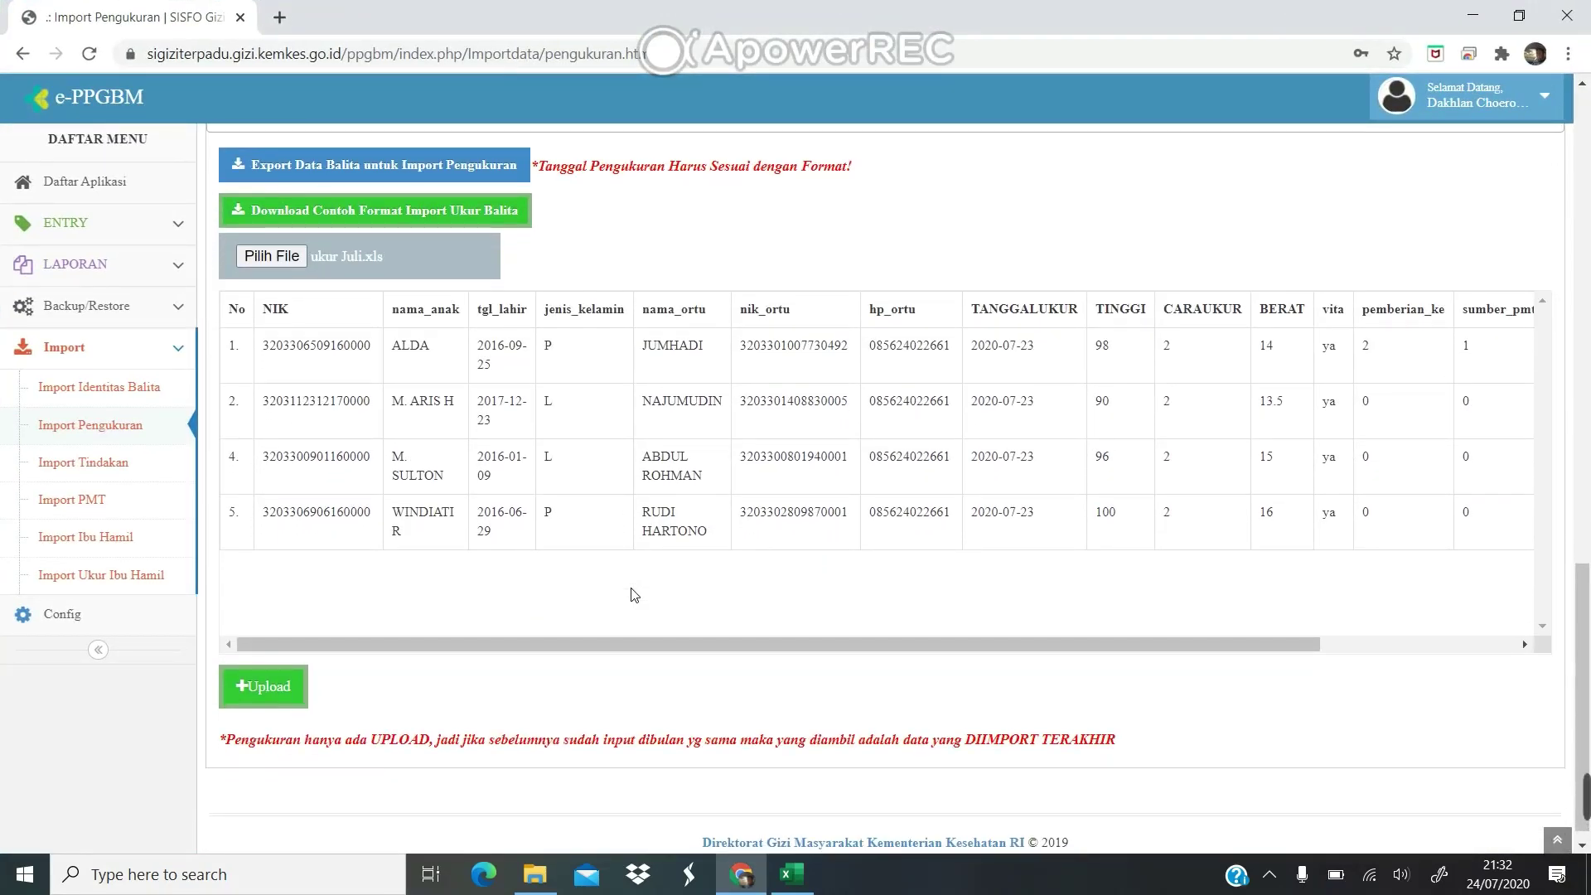
{"action": "left_click", "coordinate": [249, 686]}
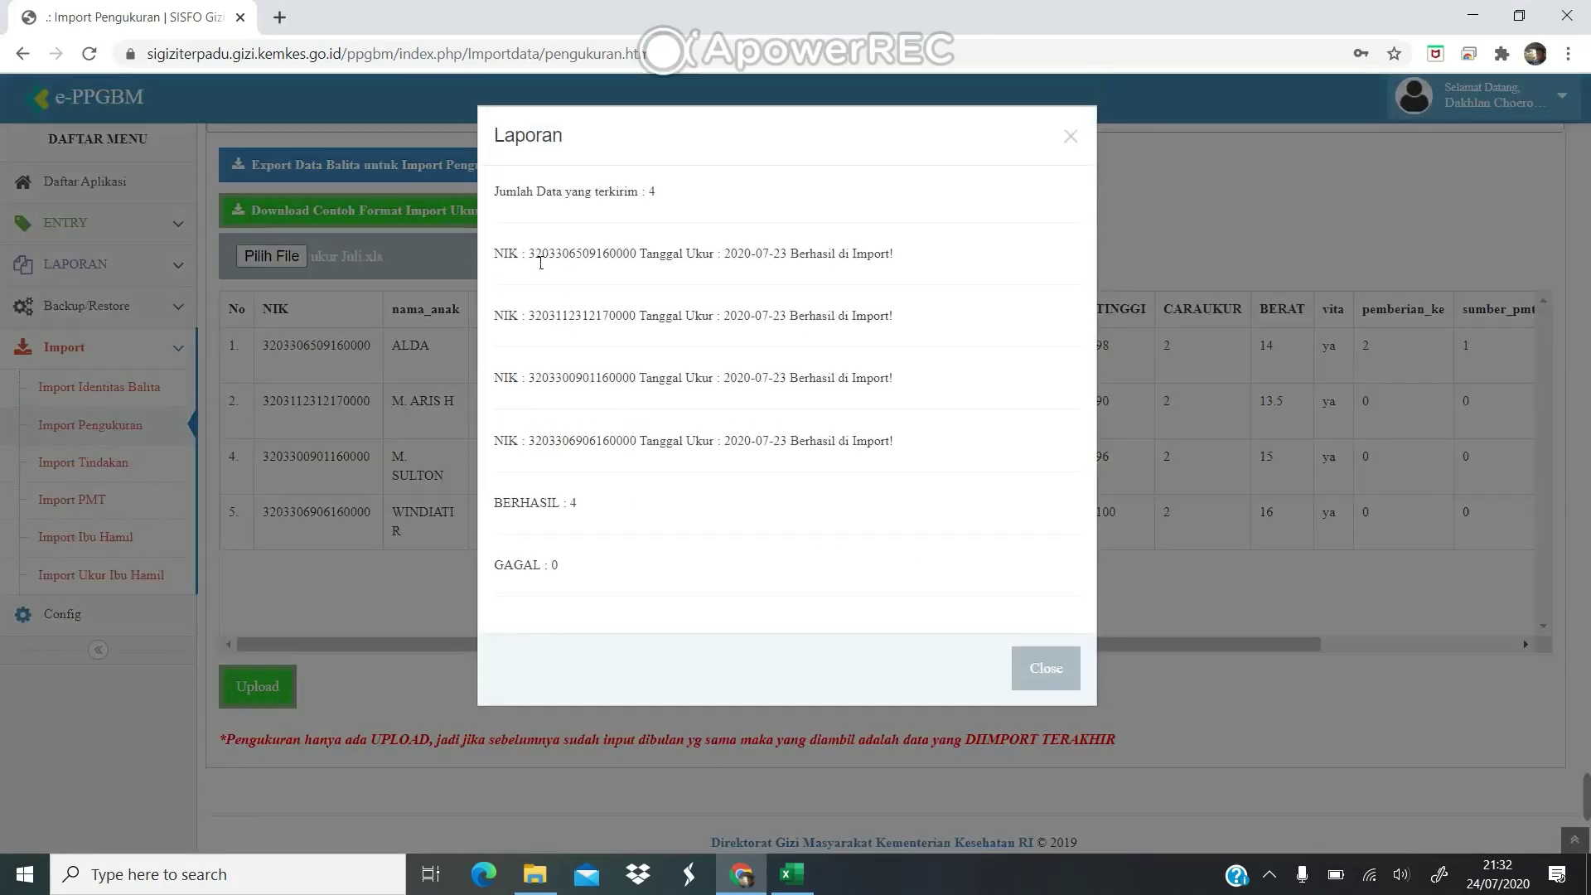
{"action": "left_click_drag", "start_coordinate": [530, 259], "coordinate": [638, 263]}
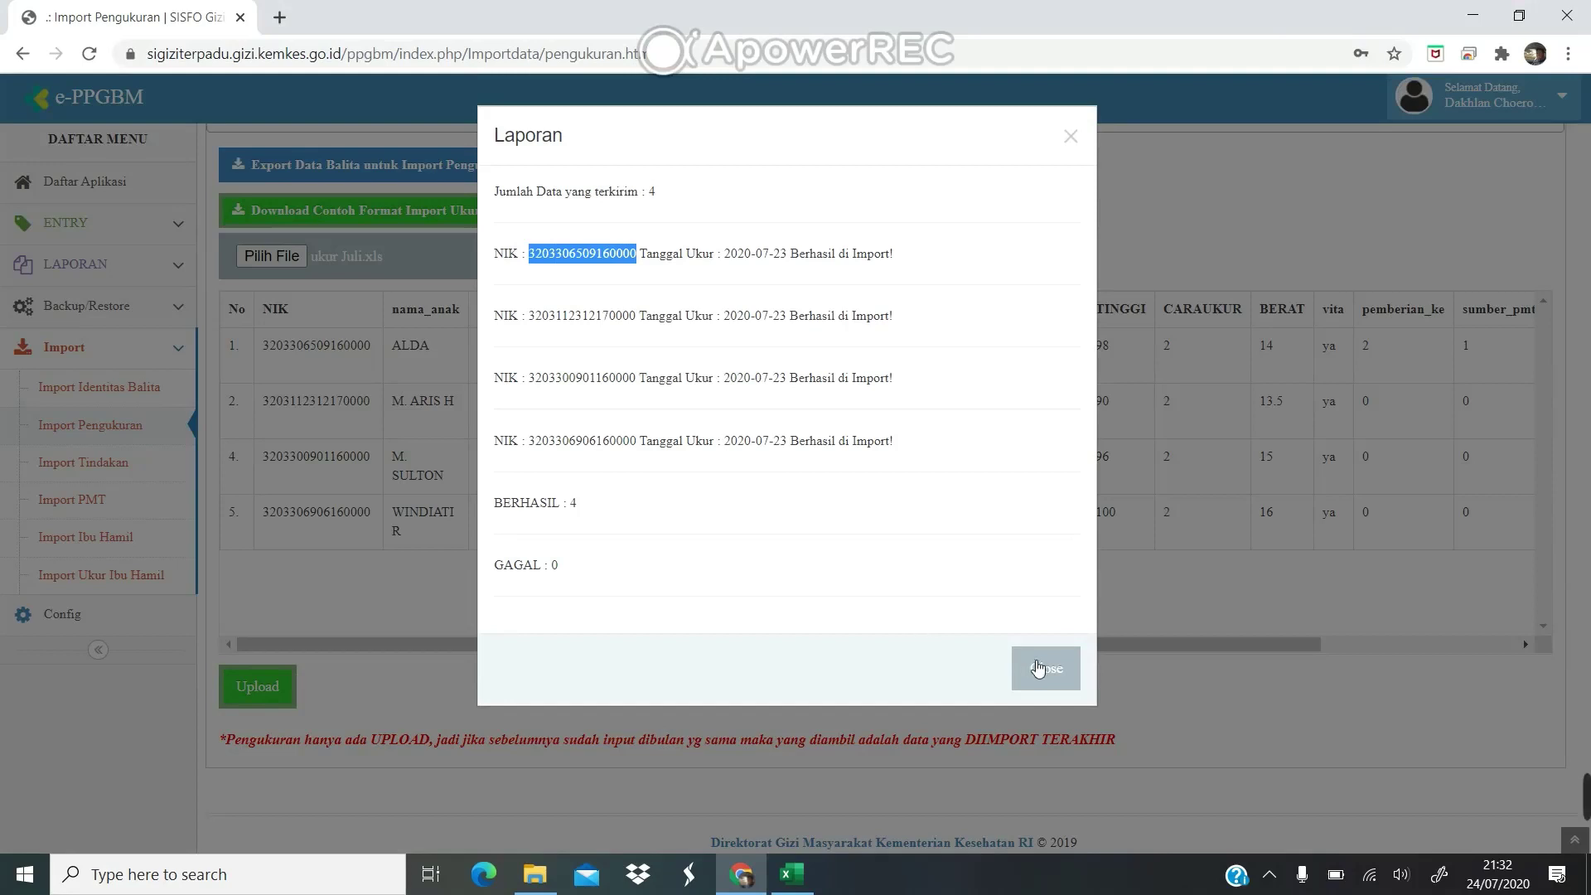
{"action": "left_click", "coordinate": [1046, 668]}
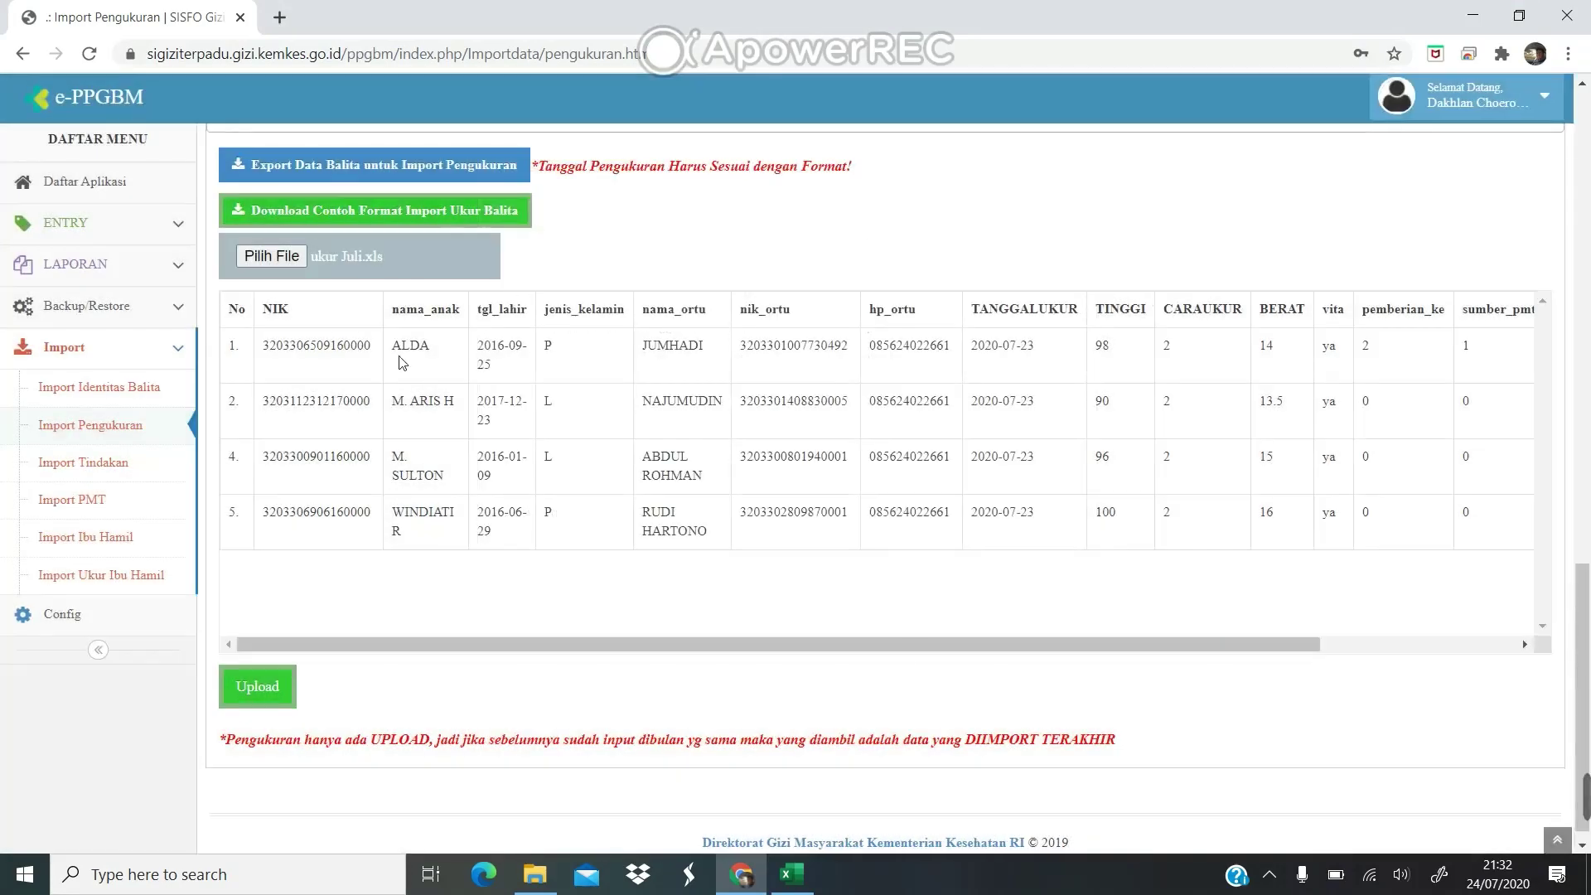
Step: Search the Daftar Balita (Filter) page for the toddler using the copied NIK
{"action": "left_click", "coordinate": [174, 226]}
{"action": "left_click", "coordinate": [166, 264]}
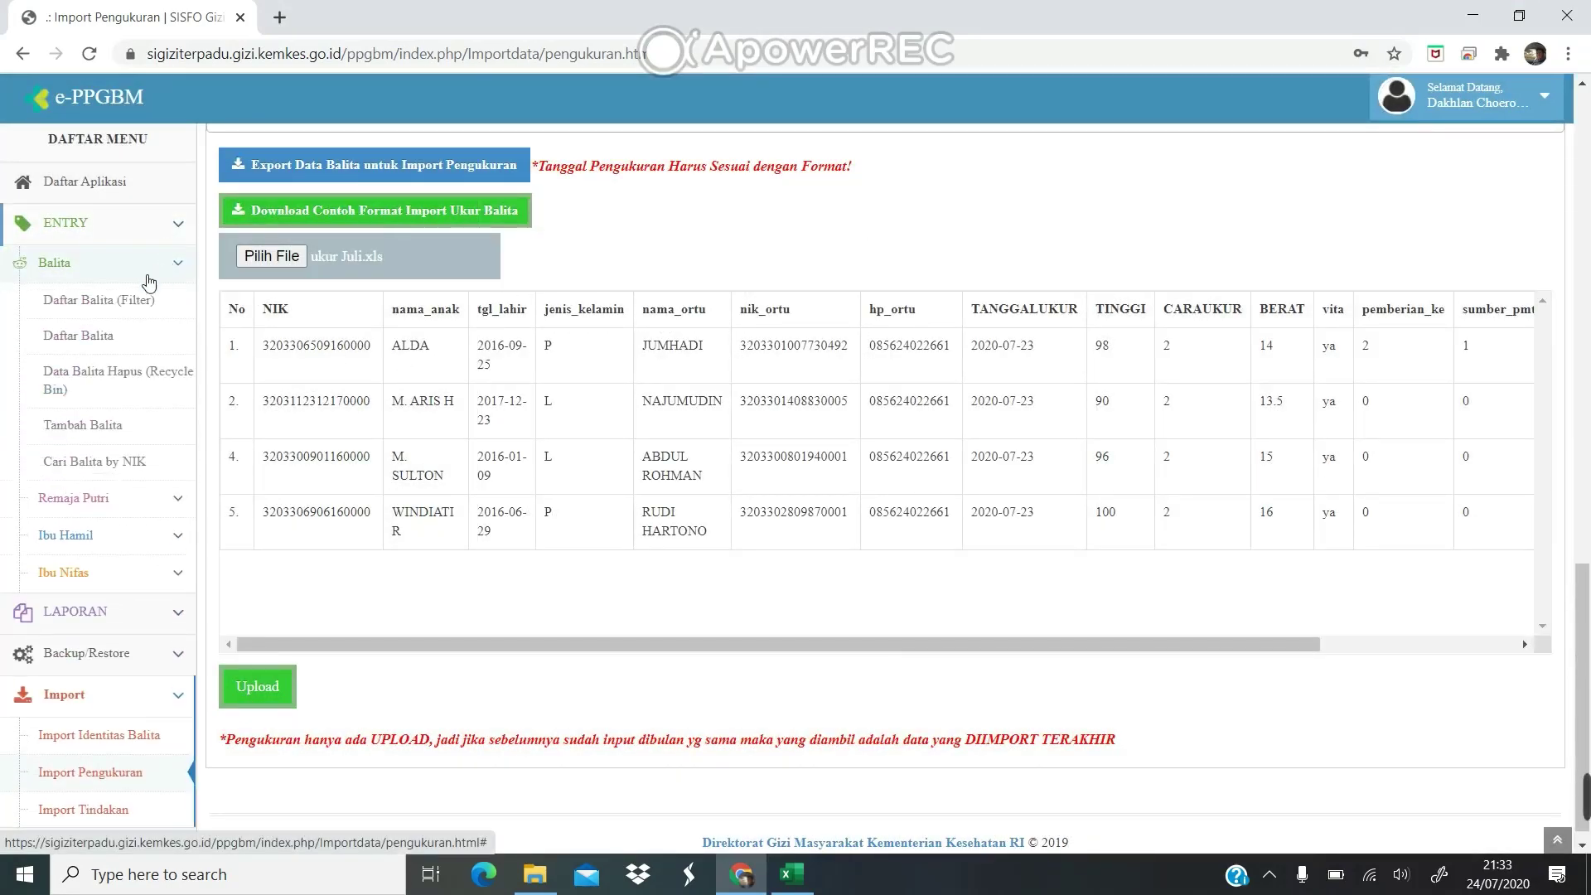
{"action": "left_click", "coordinate": [111, 309]}
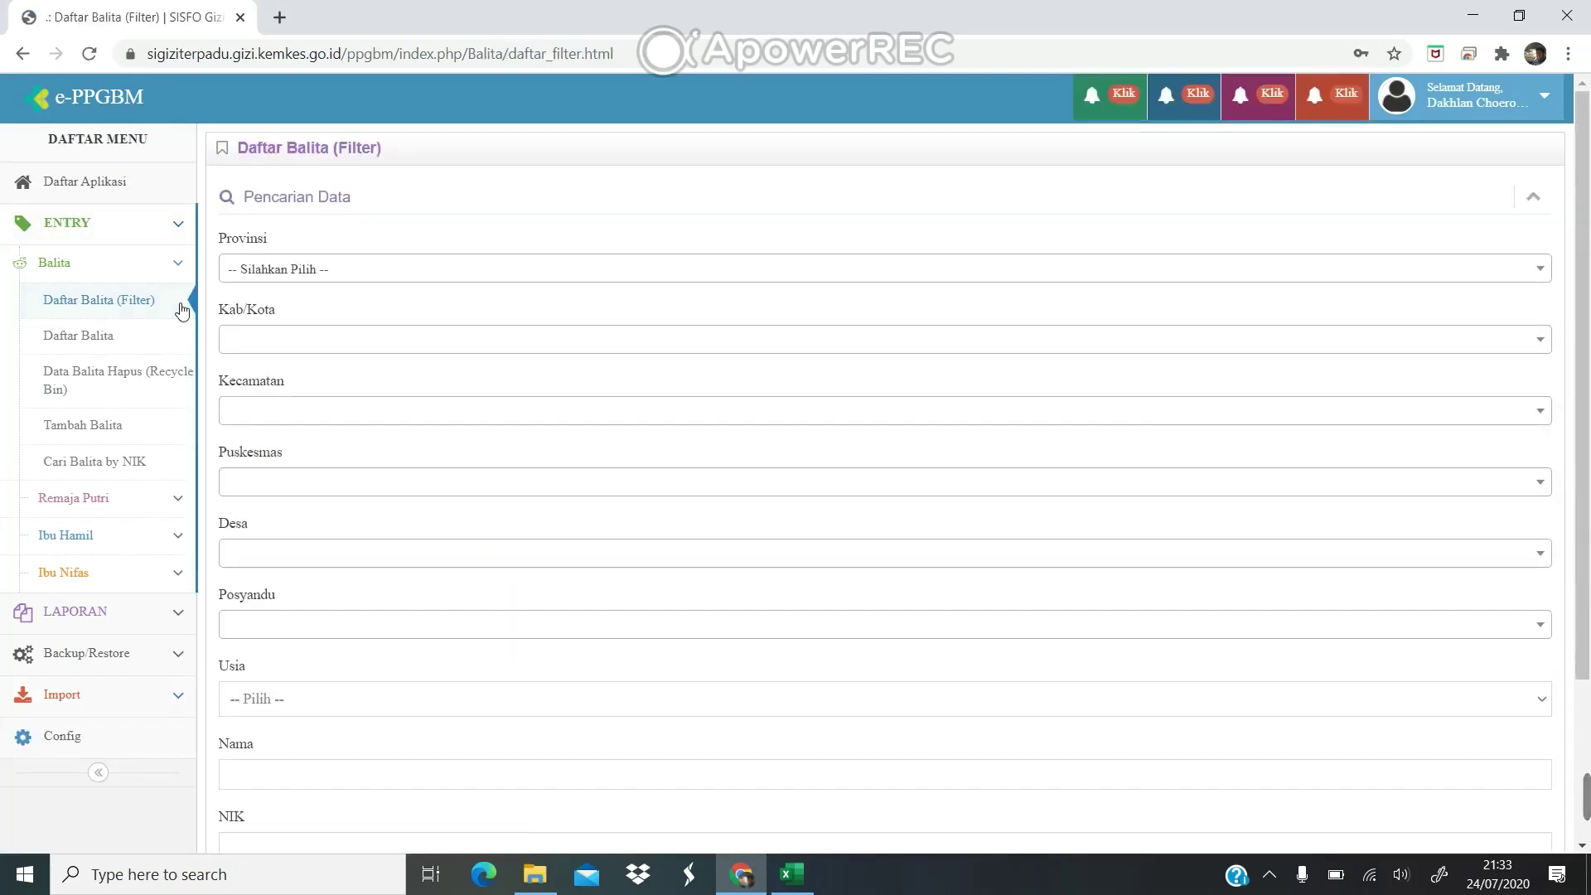
{"action": "scroll", "coordinate": [444, 455], "scroll_direction": "down", "scroll_amount": 3}
{"action": "left_click", "coordinate": [295, 649]}
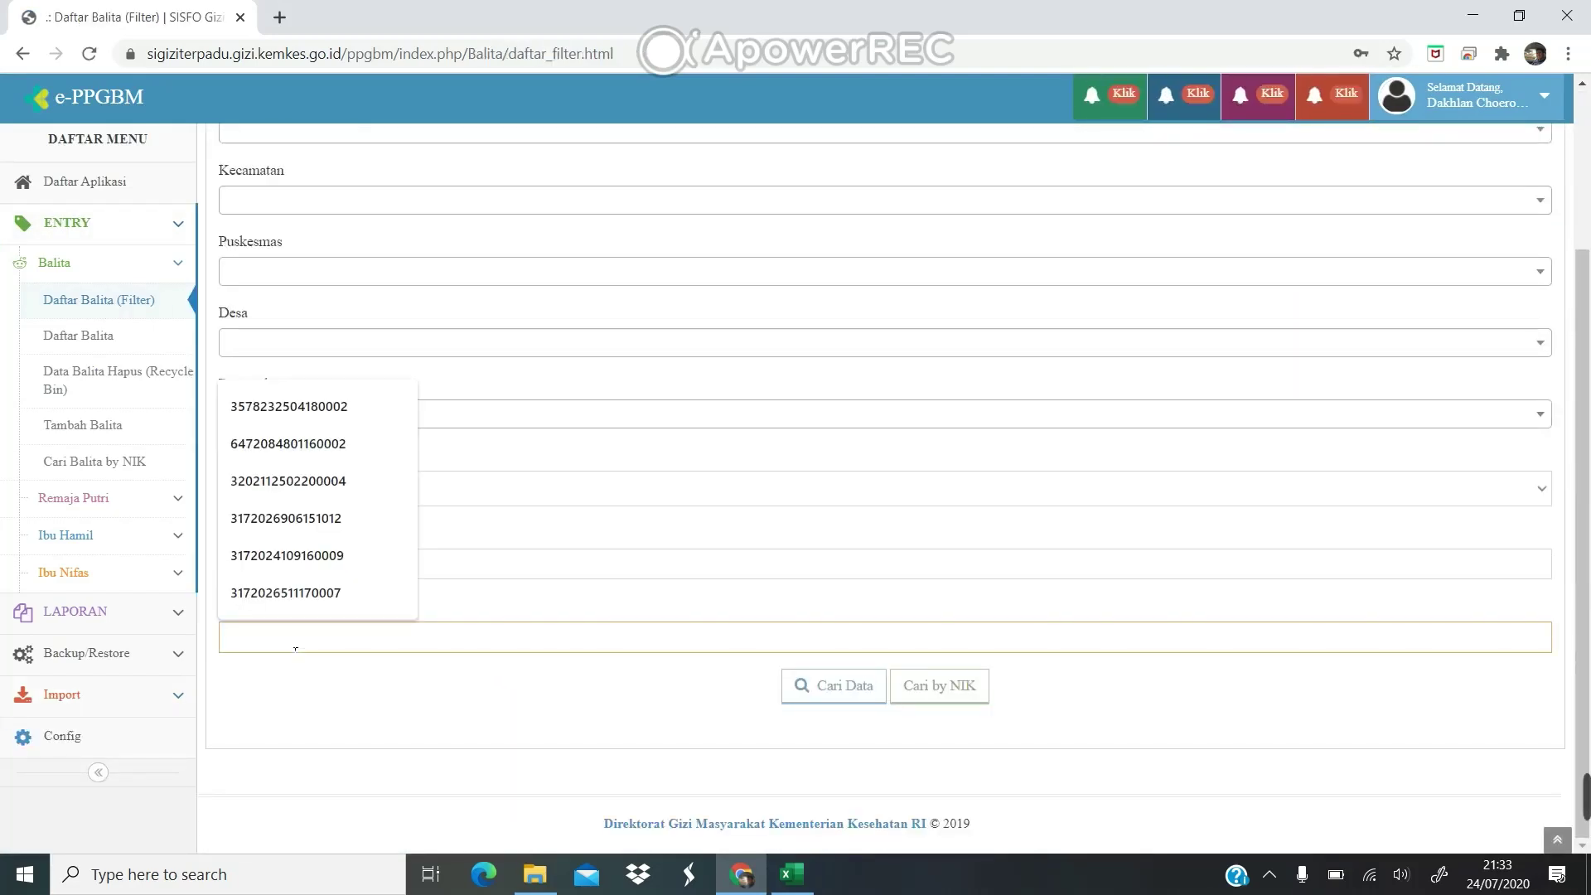
{"action": "key", "text": "ctrl+v"}
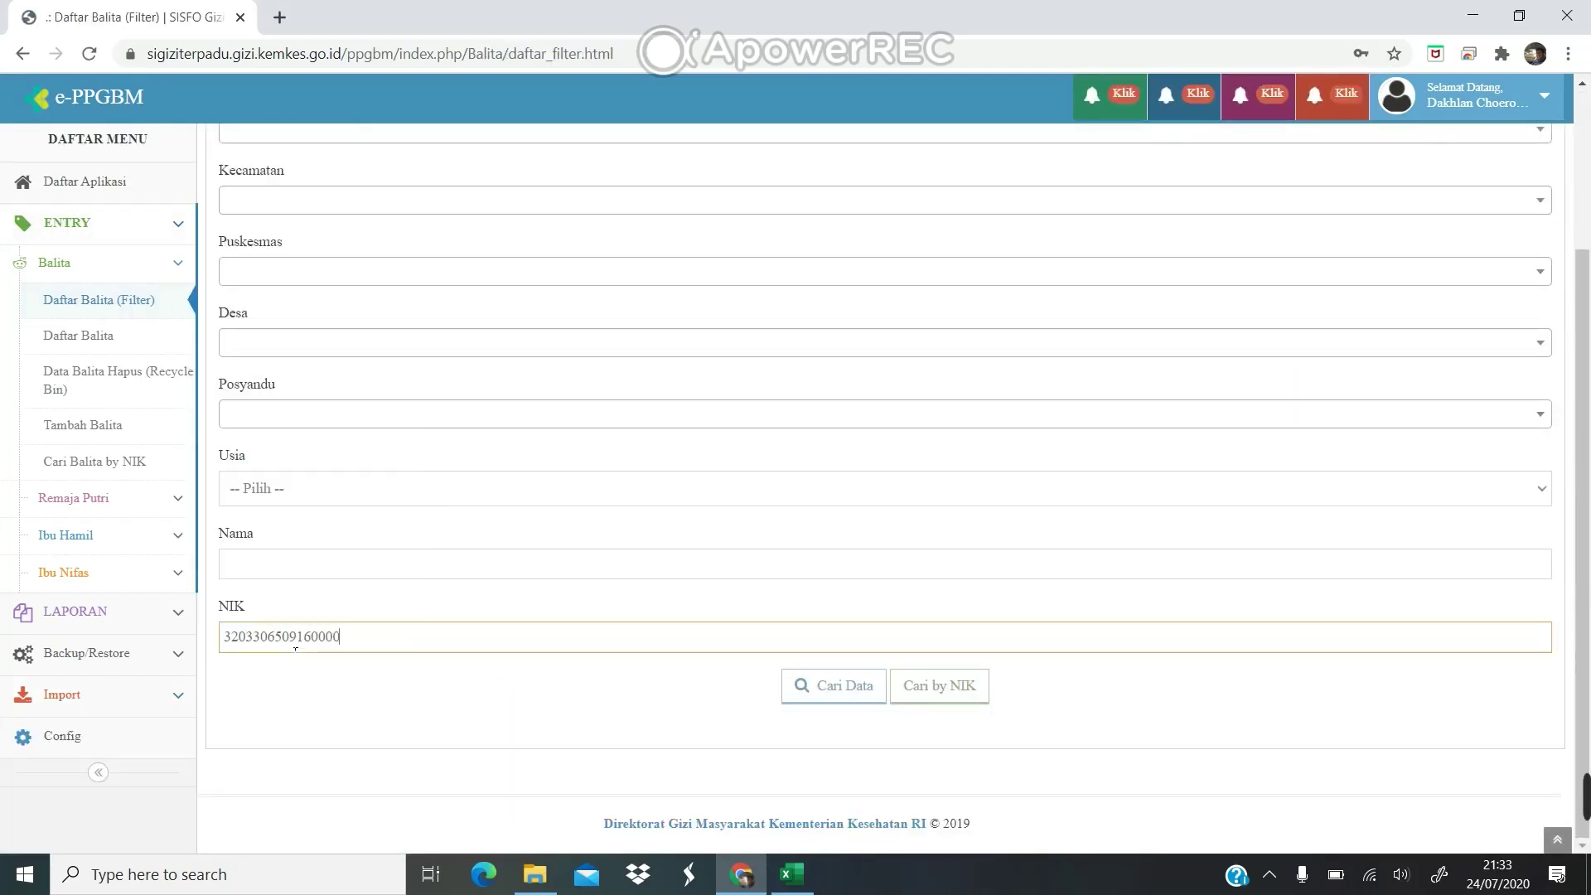
{"action": "left_click", "coordinate": [842, 684]}
{"action": "scroll", "coordinate": [841, 685], "scroll_direction": "down", "scroll_amount": 5}
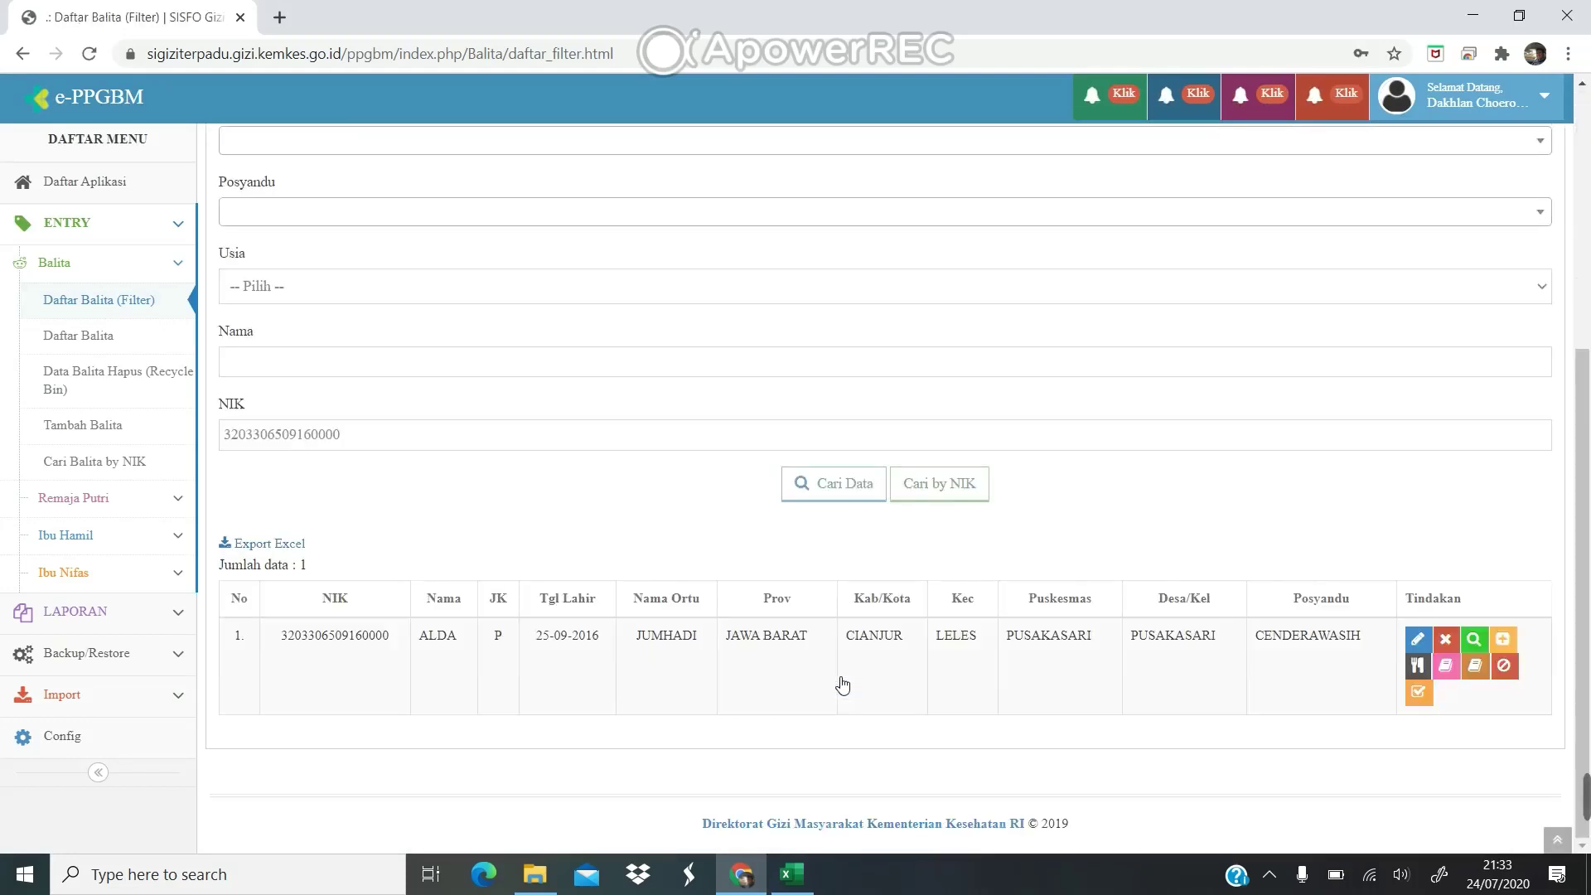
Step: Open the found toddler's Laporan Perkembangan Balita and show the Data Berat Badan measurement history
{"action": "left_click", "coordinate": [1474, 646]}
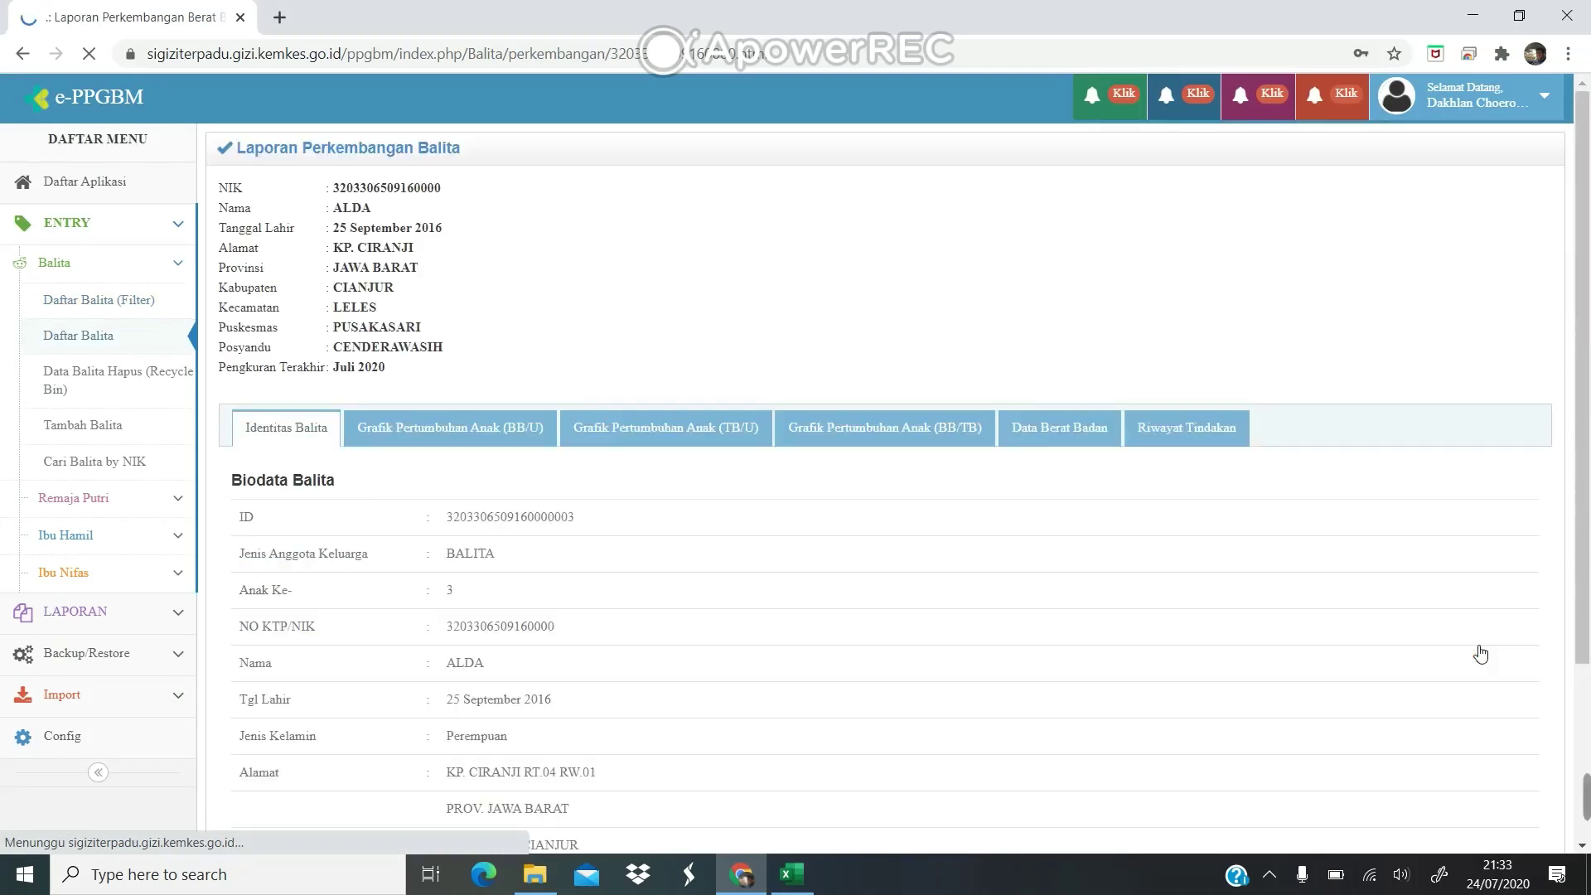
{"action": "scroll", "coordinate": [1111, 266], "scroll_direction": "down", "scroll_amount": 3}
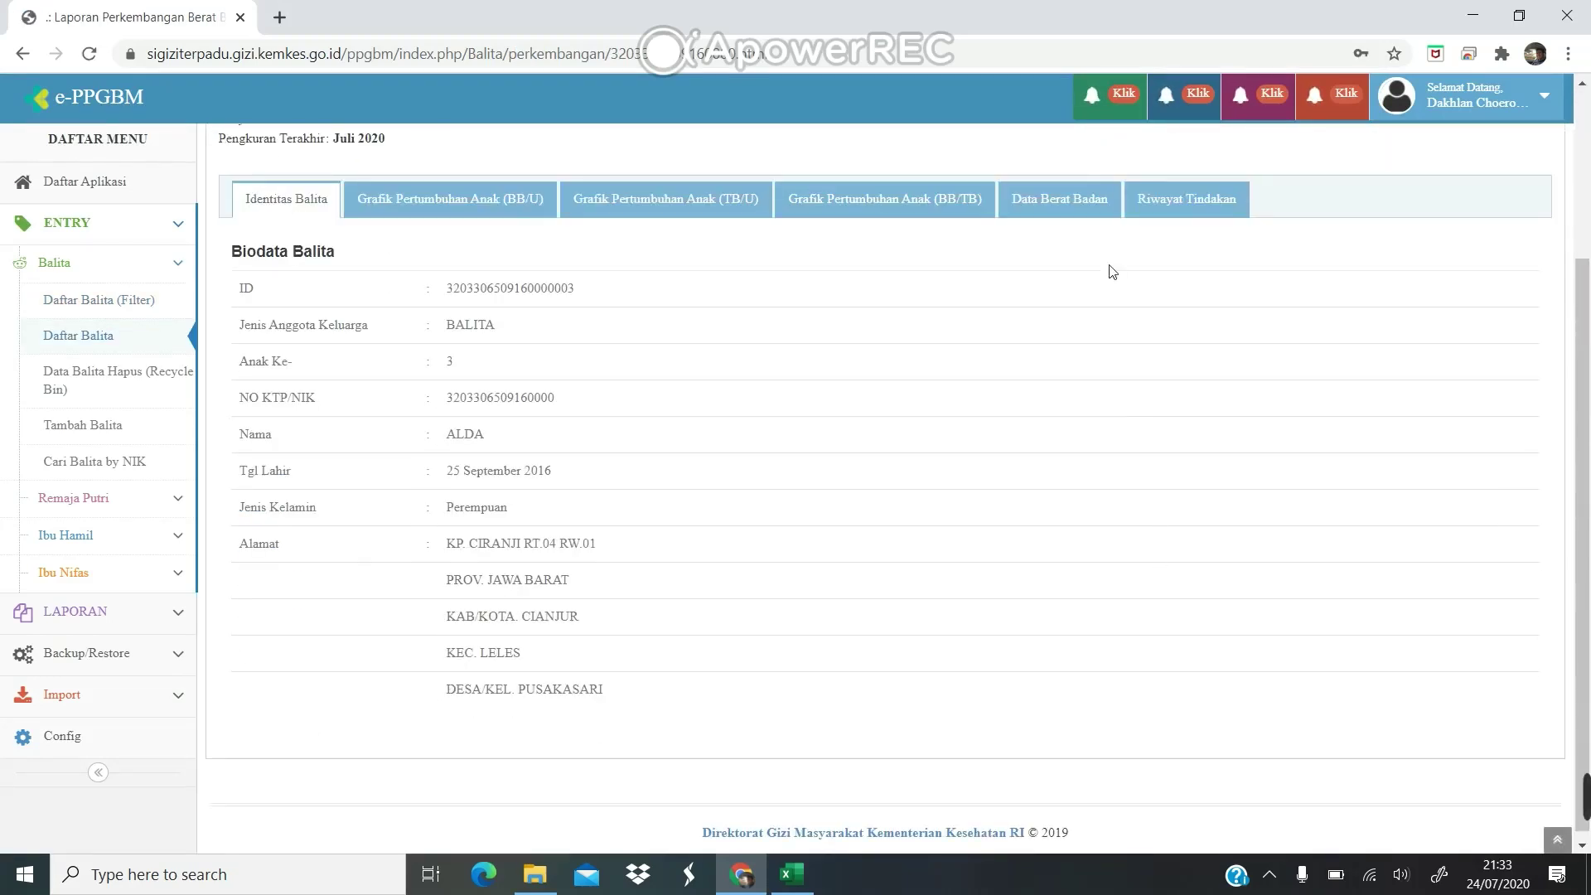
{"action": "left_click", "coordinate": [1074, 206]}
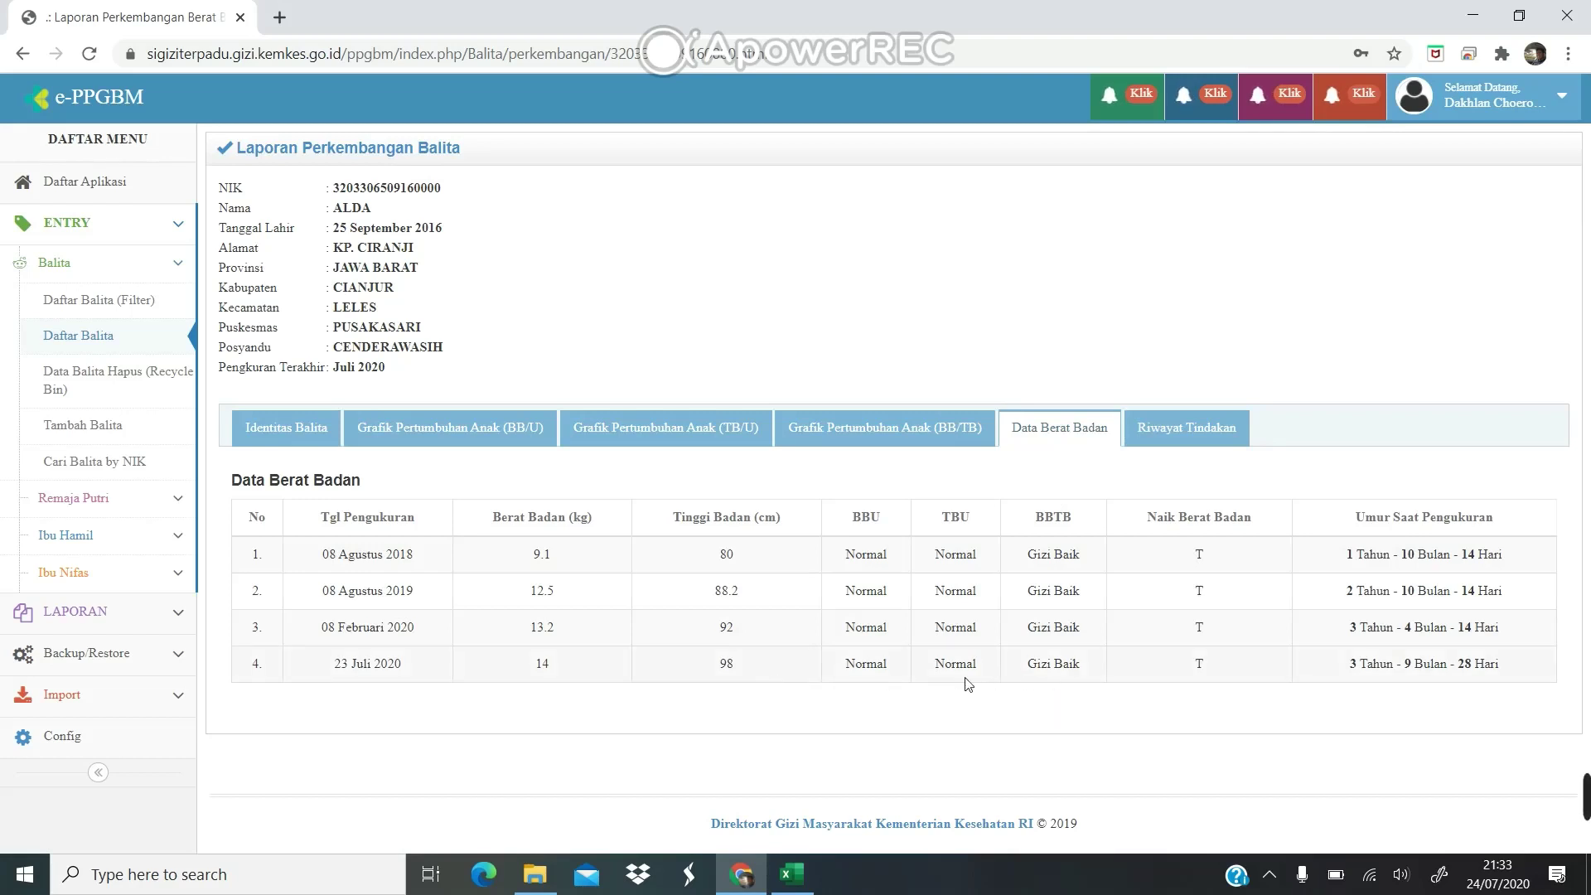
Step: Show the toddler's weight-for-age growth chart (BB/U) and examine the most recent measurement point
{"action": "left_click", "coordinate": [479, 428]}
{"action": "scroll", "coordinate": [685, 594], "scroll_direction": "down", "scroll_amount": 3}
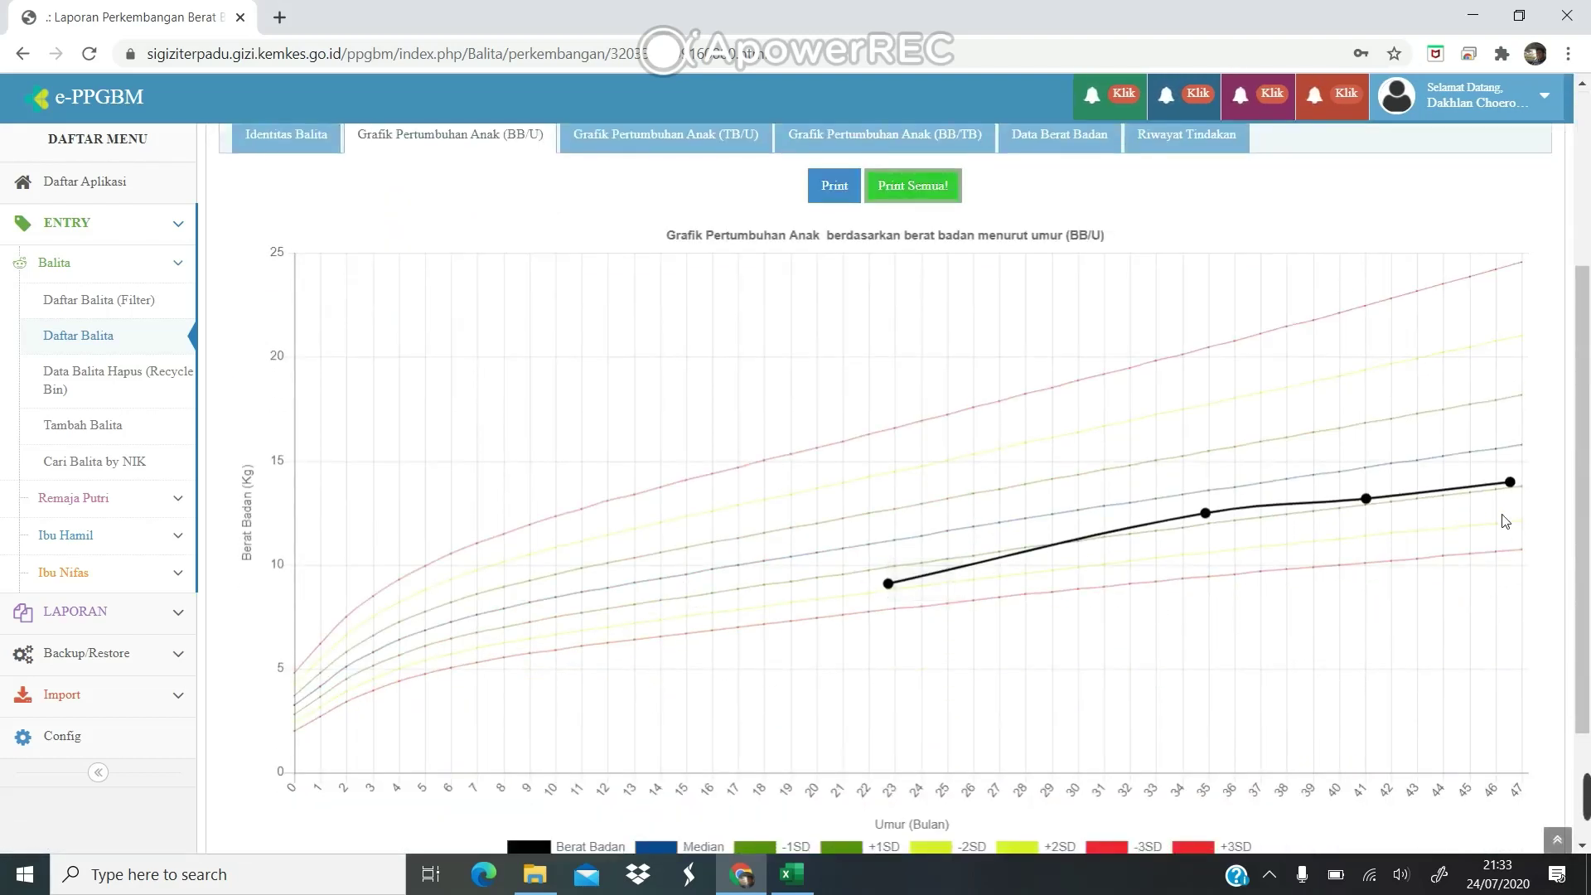
{"action": "mouse_move", "coordinate": [1513, 489]}
{"action": "scroll", "coordinate": [1028, 403], "scroll_direction": "down", "scroll_amount": 1}
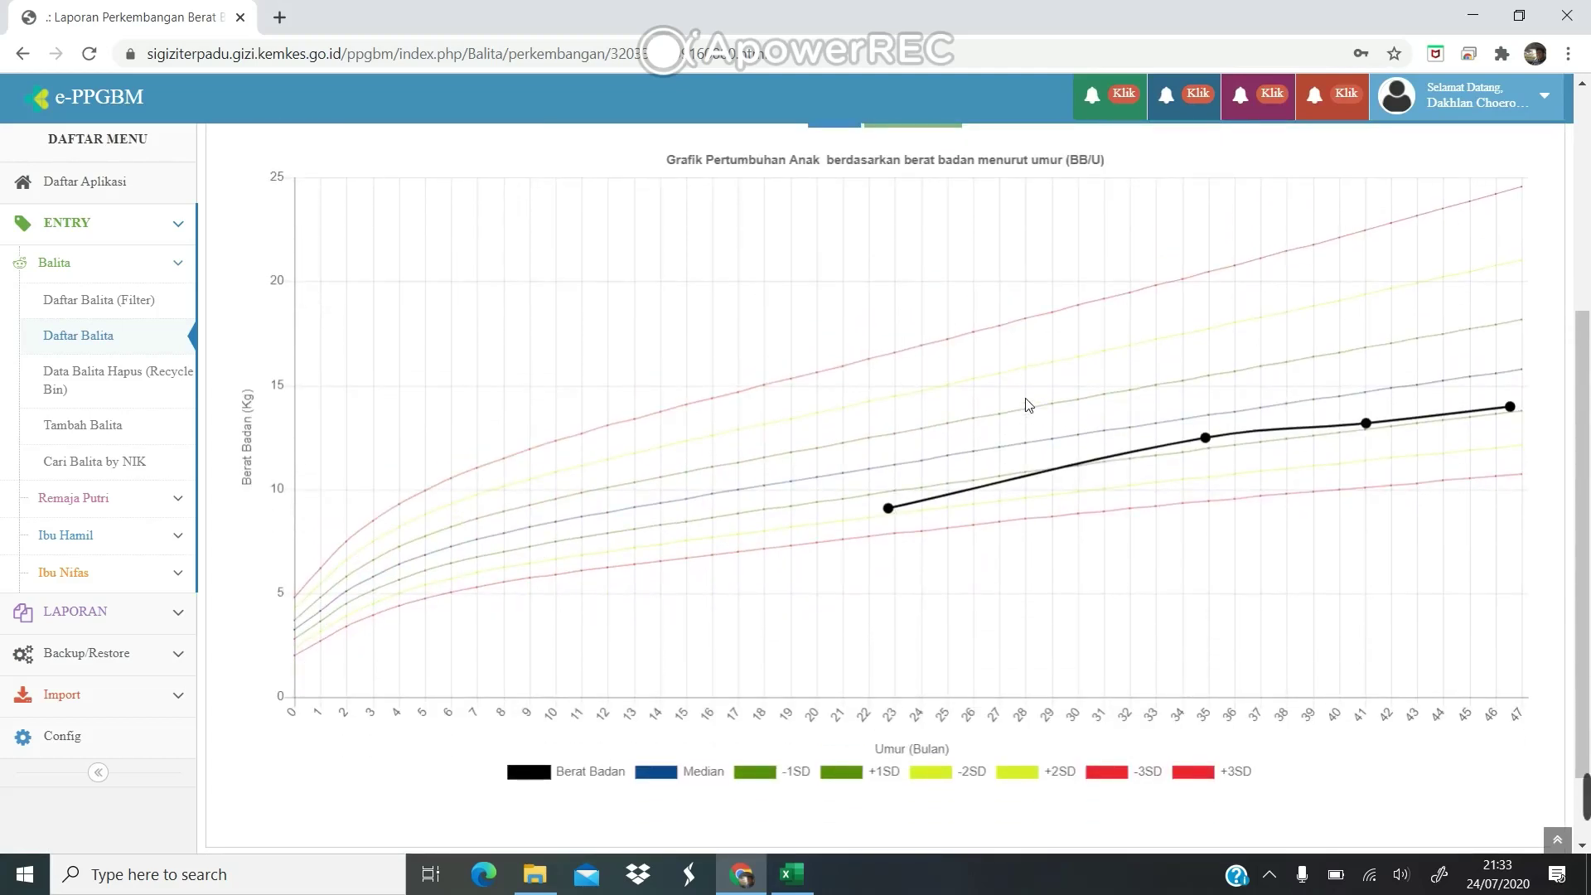